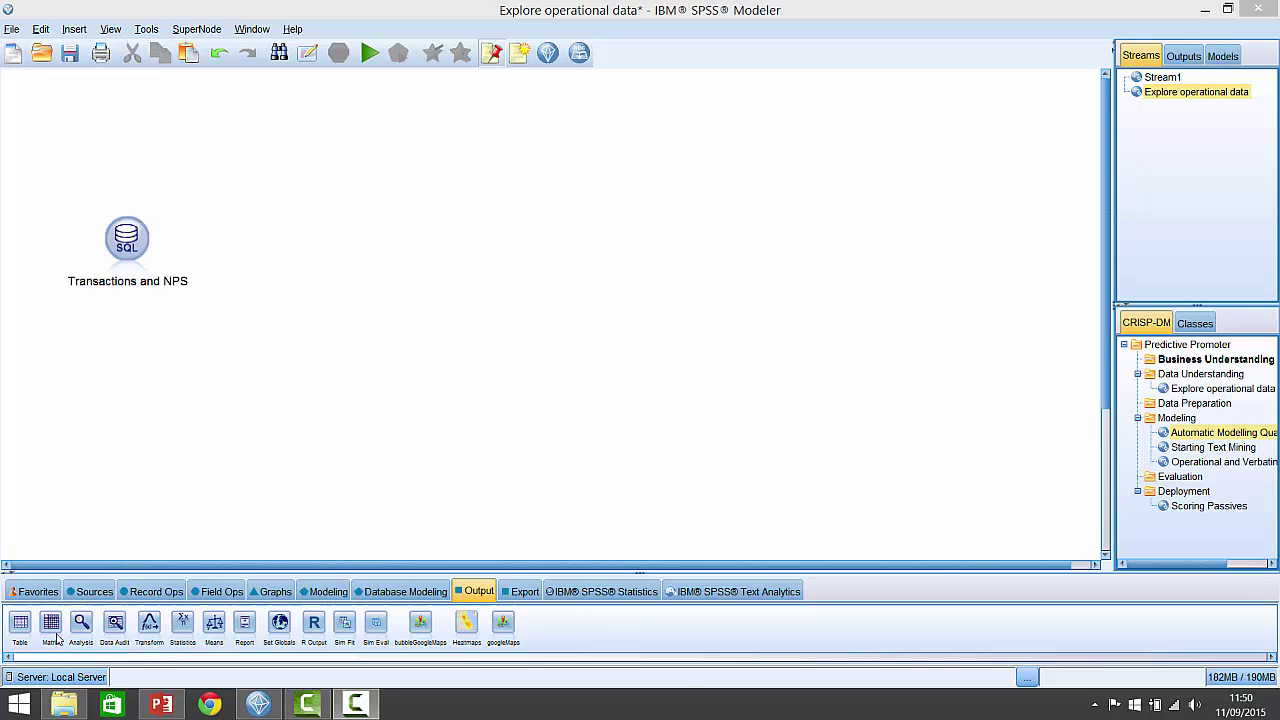
- Show the Sources palette node types next to the Transactions and NPS source
left_click(90, 592)
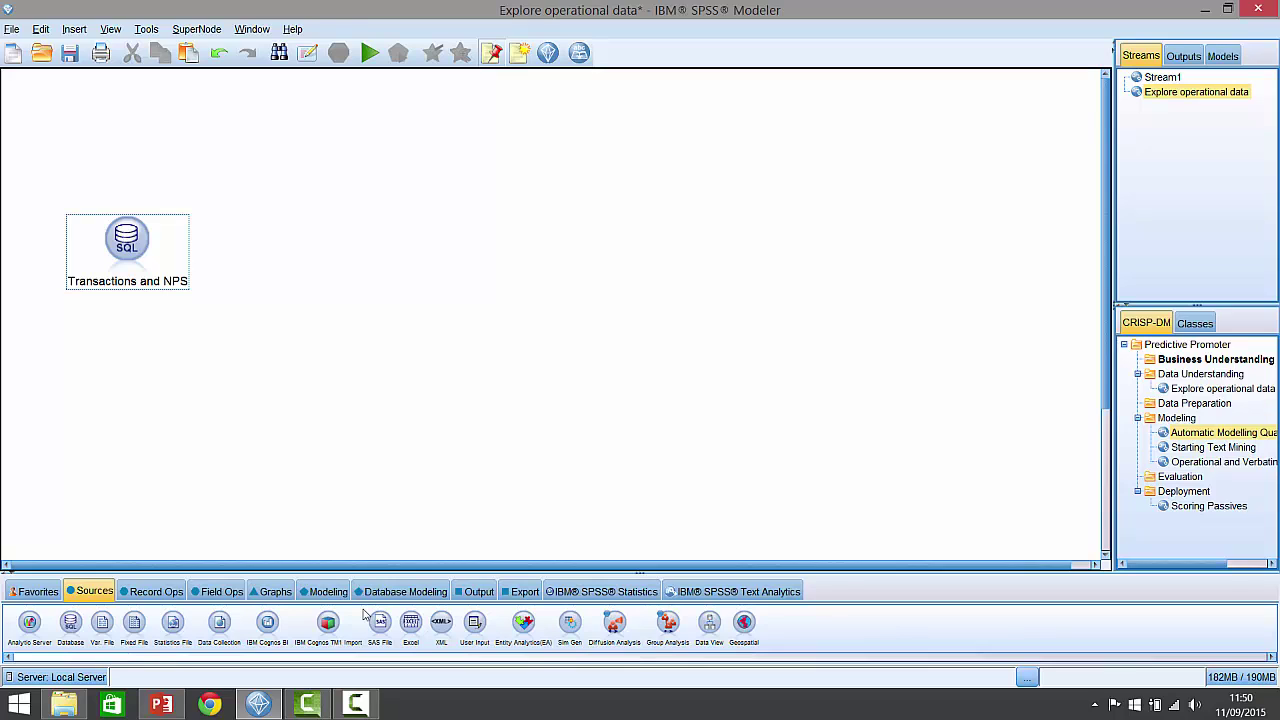
- Add a Table output linked to the SQL source and run it to show 4,536 records across 15 fields
left_click(479, 592)
left_click(20, 624)
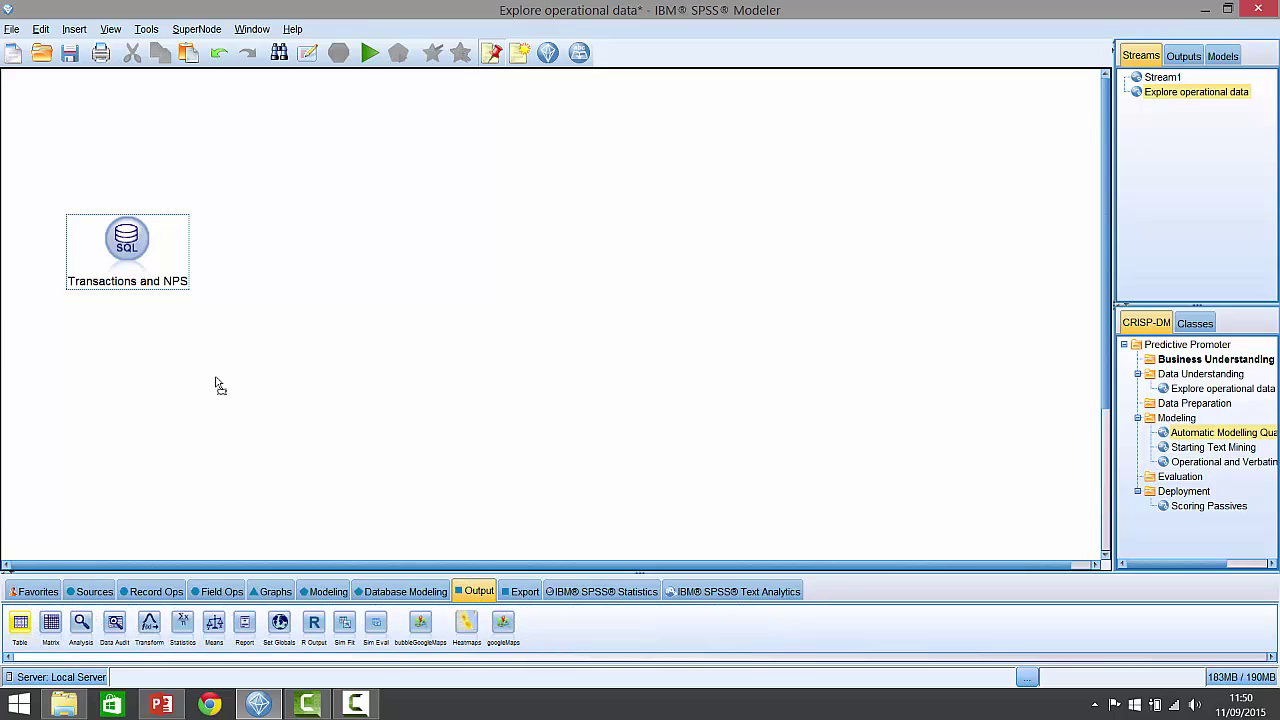
left_click(248, 264)
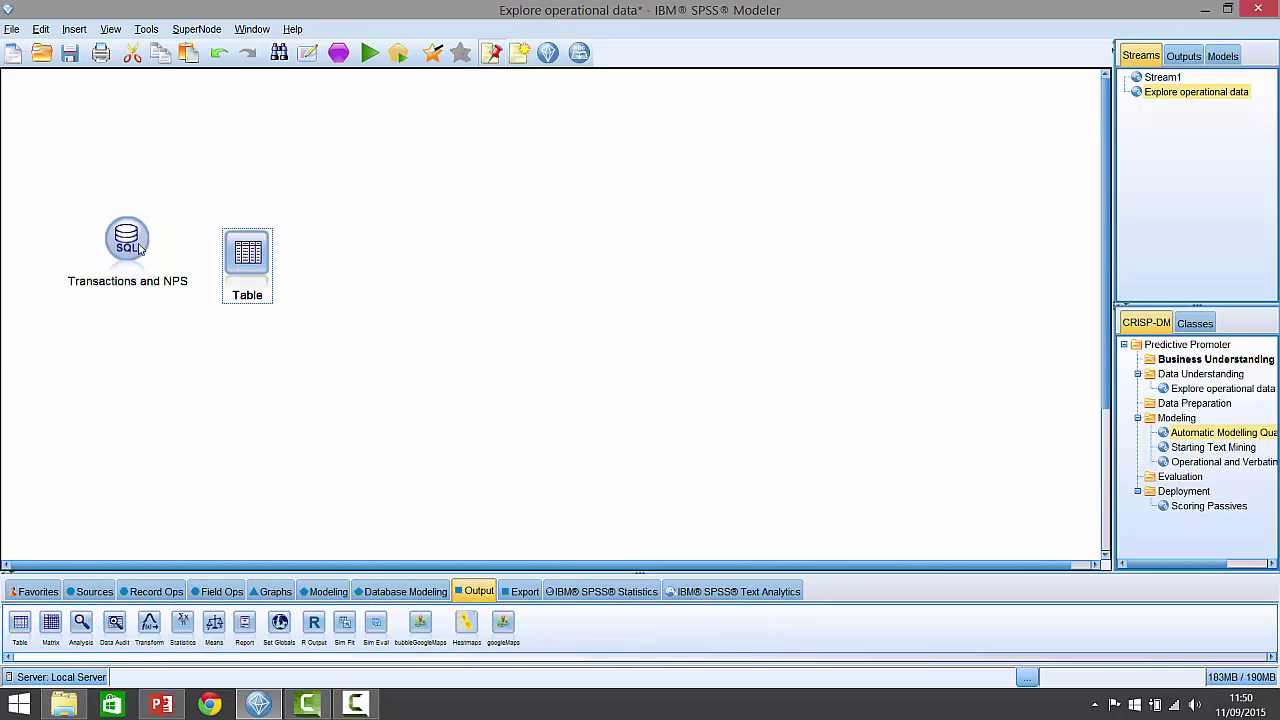
left_click_drag(240, 256, 129, 114)
right_click(129, 114)
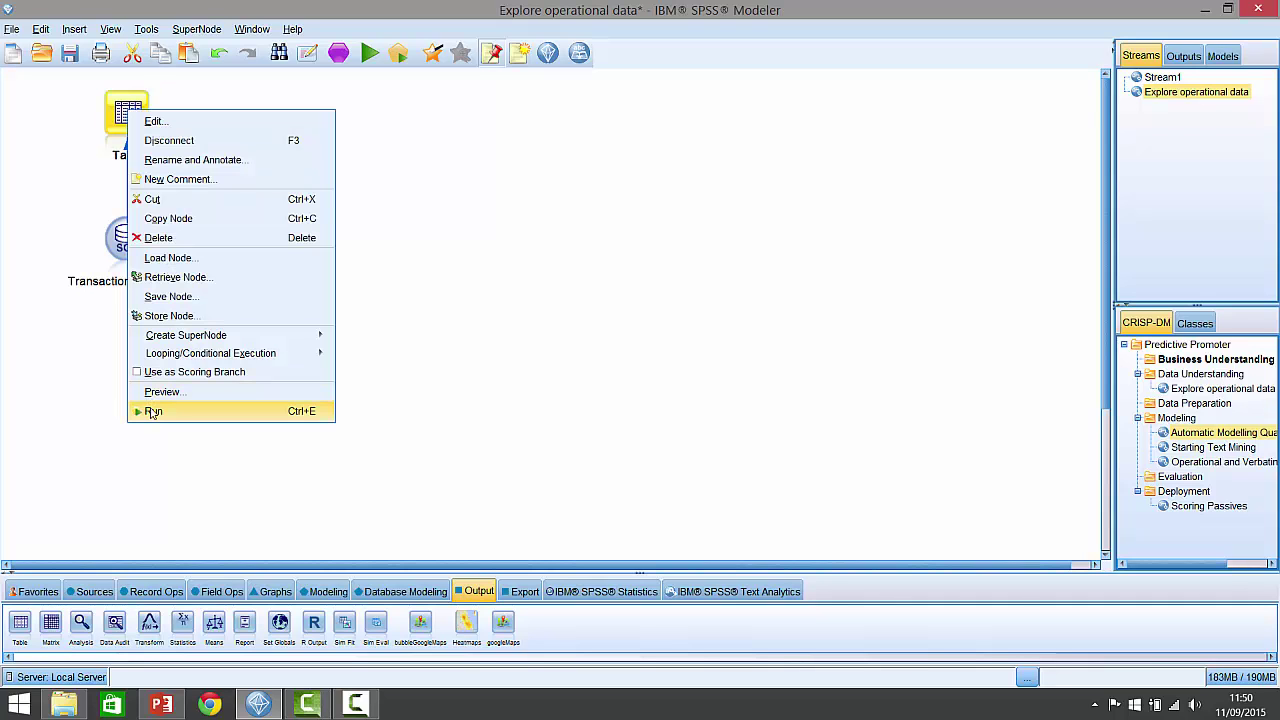
left_click(153, 411)
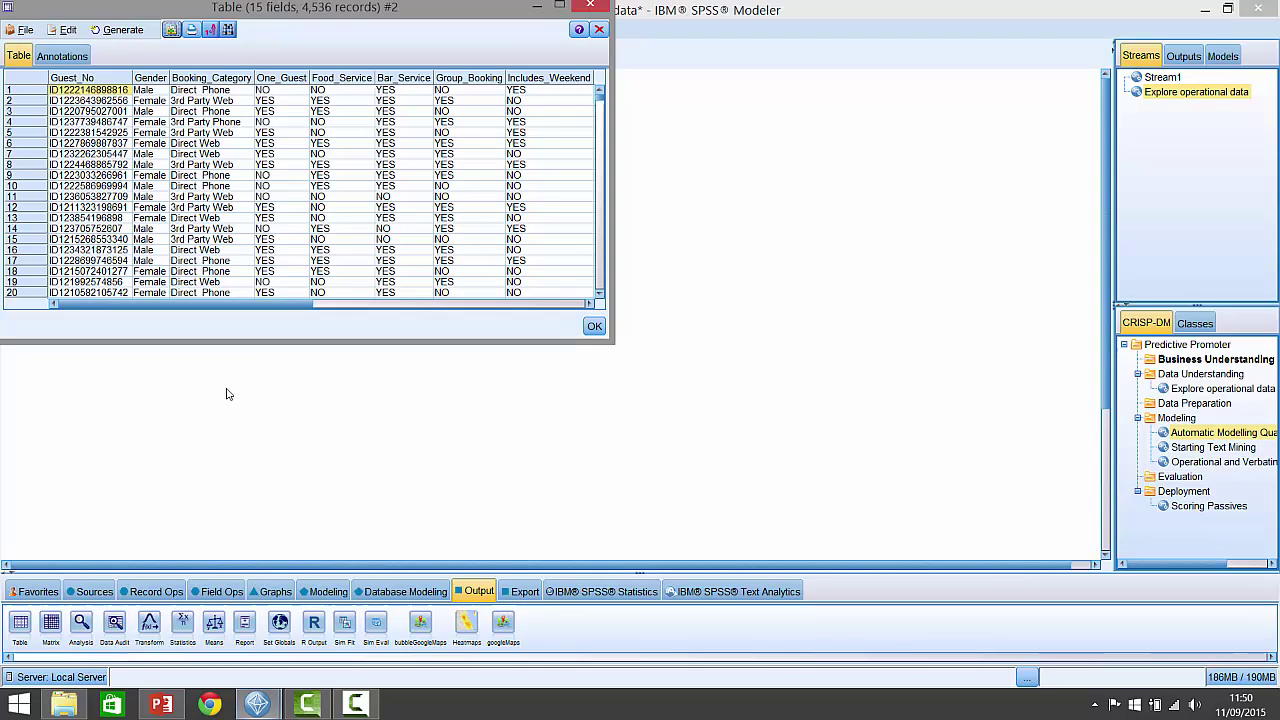
left_click_drag(341, 19, 404, 110)
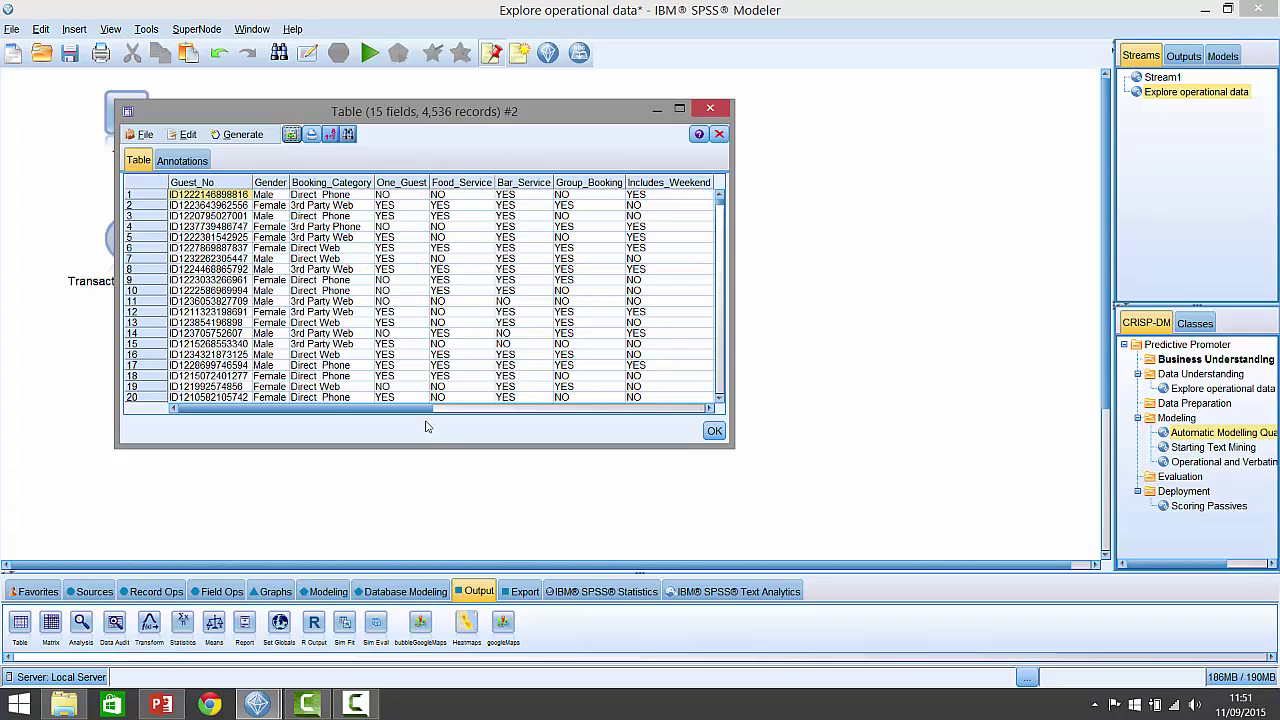
left_click_drag(417, 410, 699, 393)
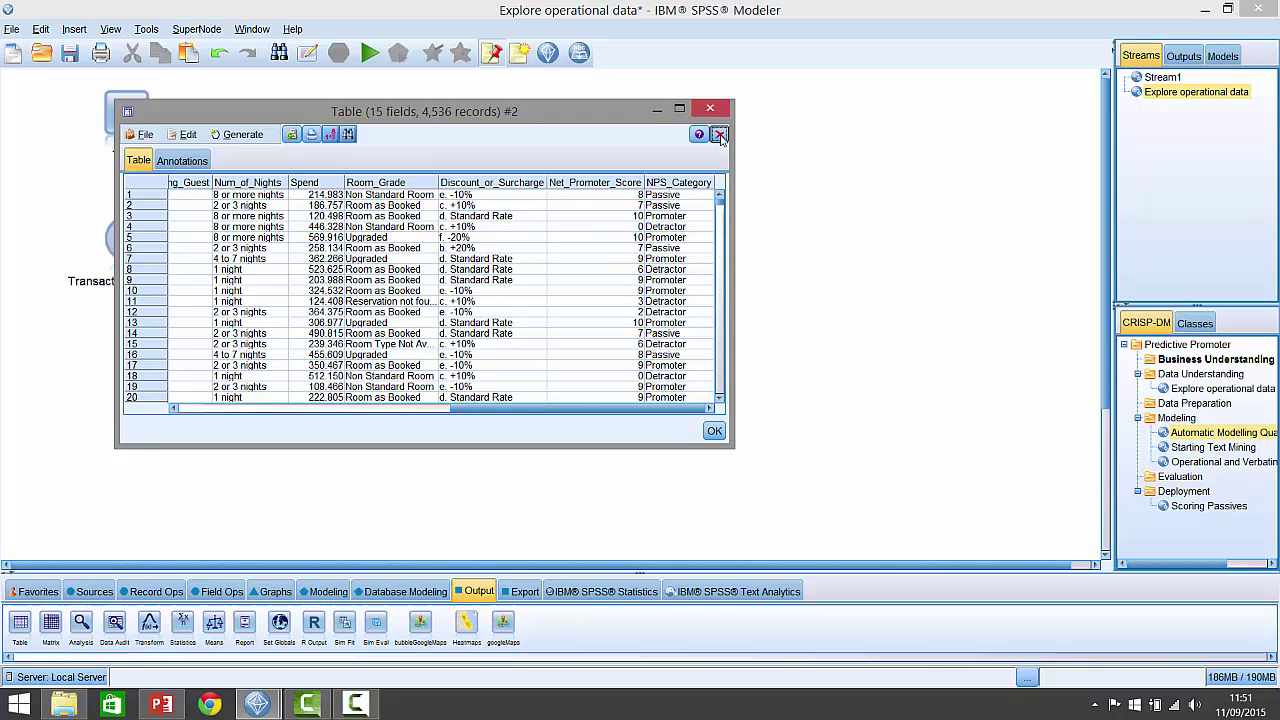
- Close the table, run a Data Audit node linked to the SQL source, and enlarge its output
left_click(720, 135)
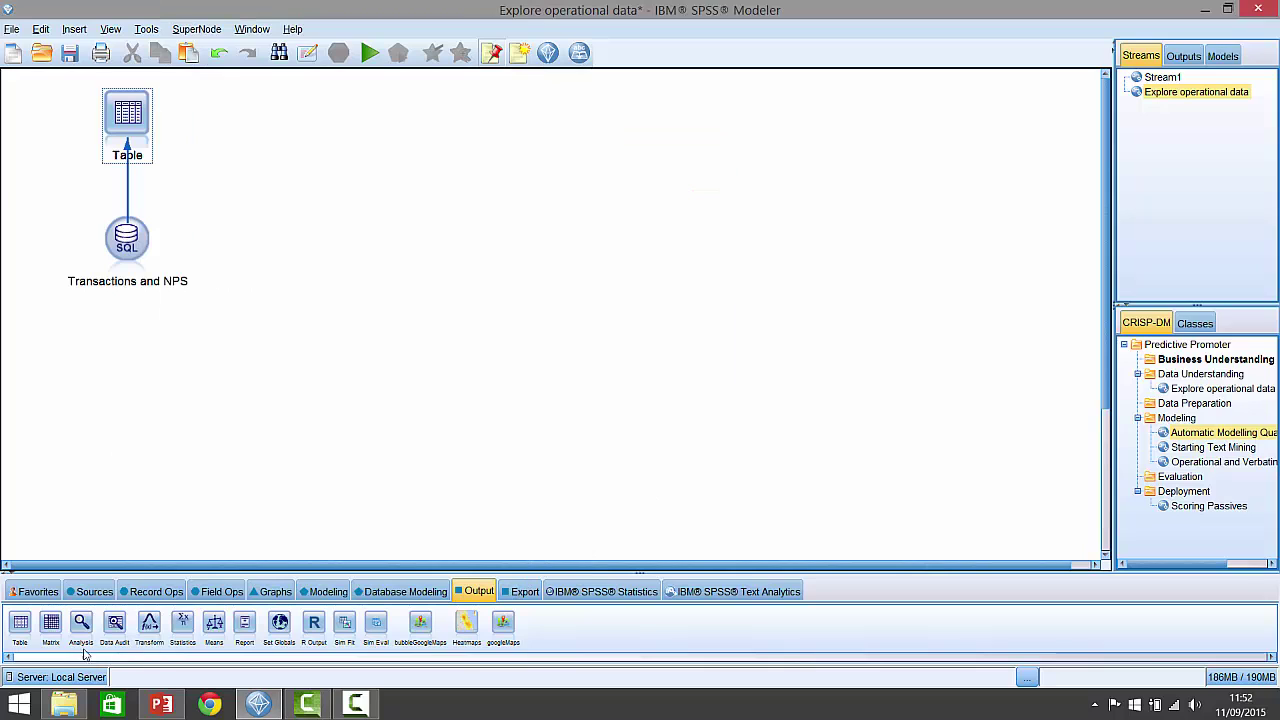
left_click(114, 623)
left_click(124, 402)
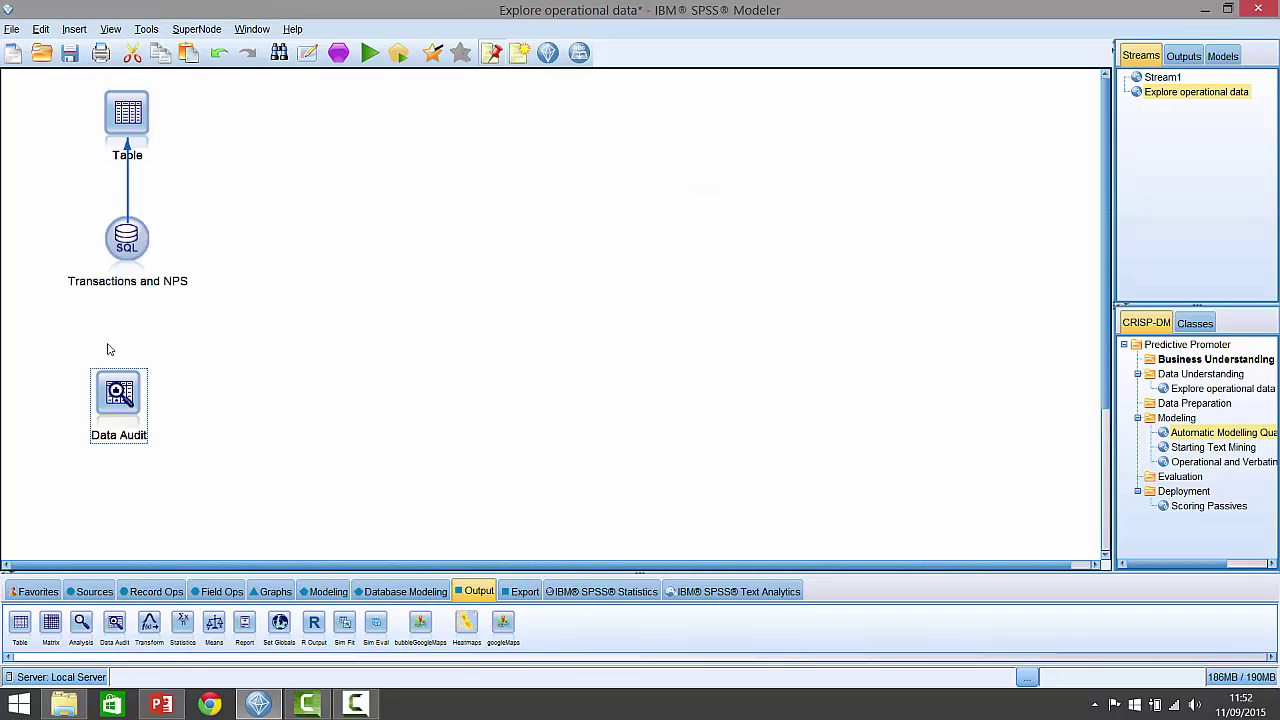
left_click_drag(124, 250, 135, 393)
right_click(143, 390)
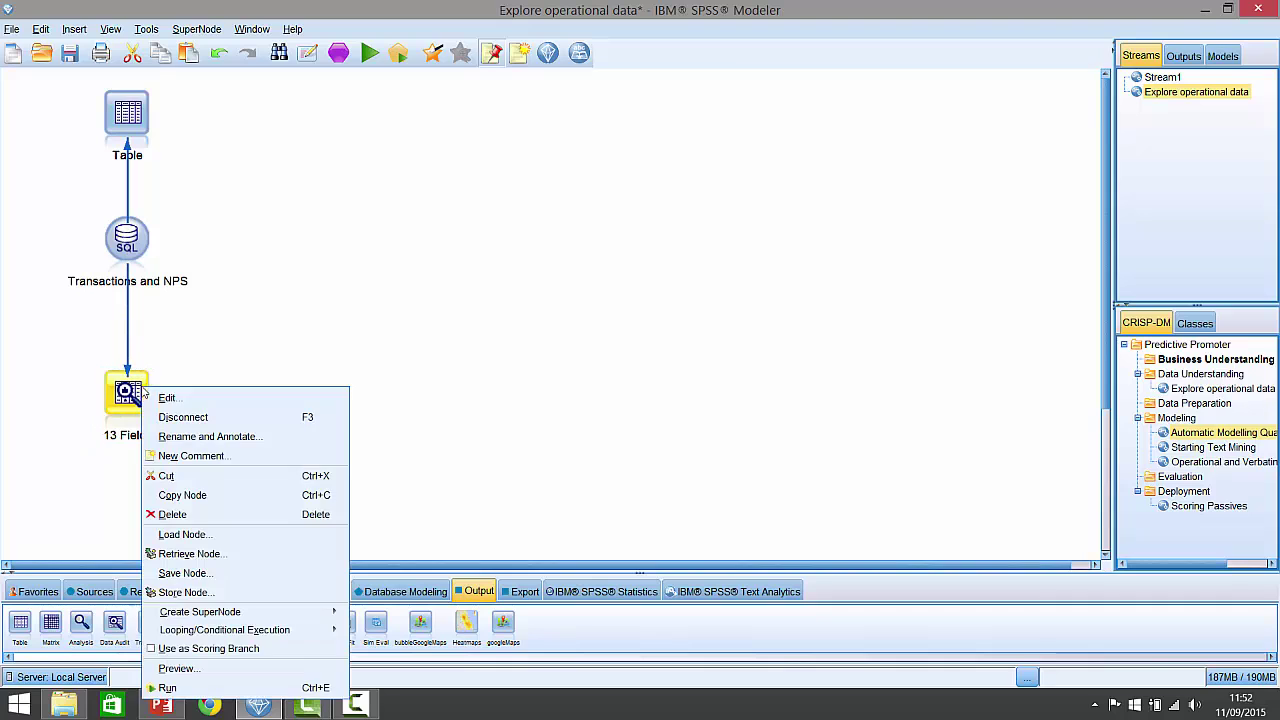
left_click(198, 687)
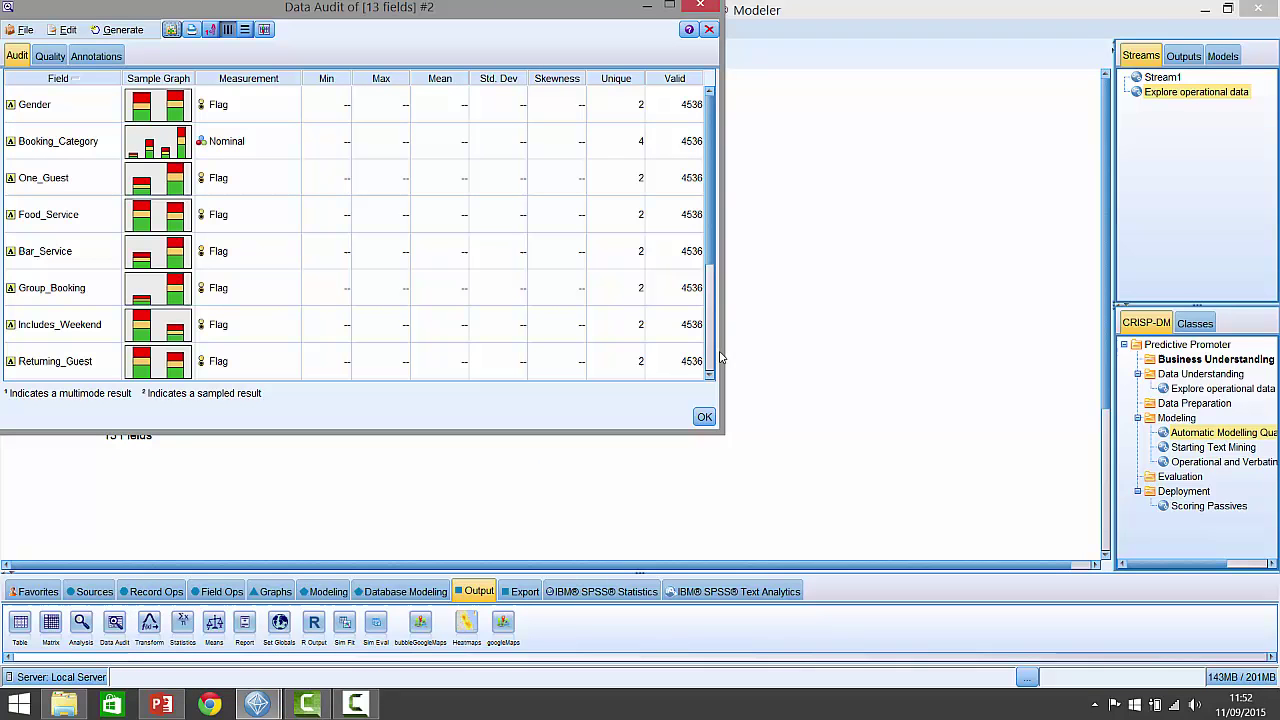
left_click_drag(722, 432, 1070, 590)
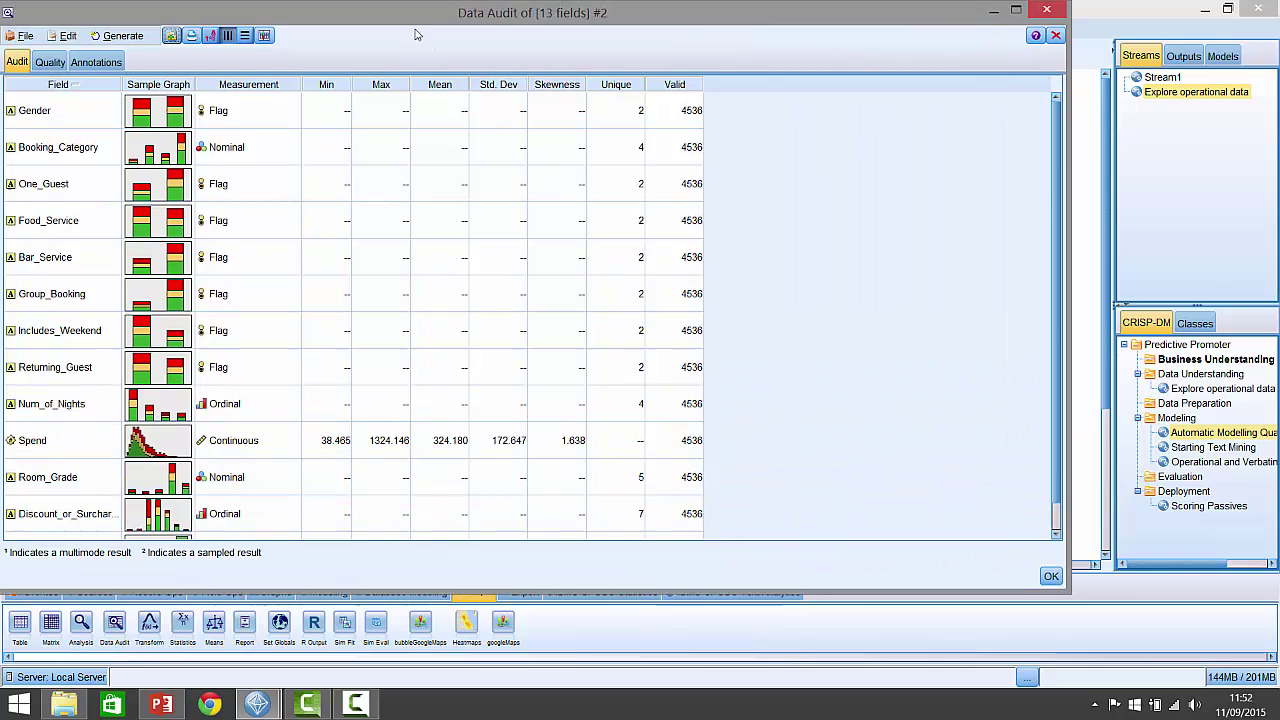
left_click_drag(397, 14, 538, 15)
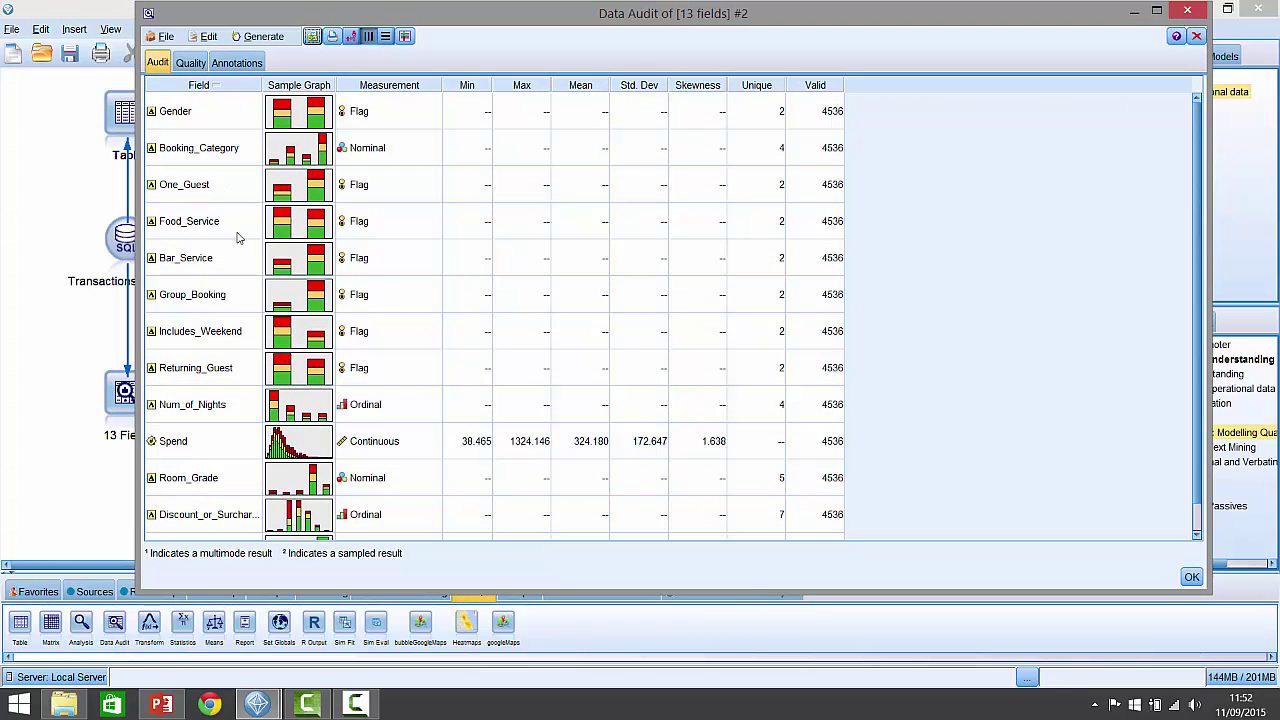
- View the Booking_Category distribution as a bar chart, then close it without saving
double_click(297, 152)
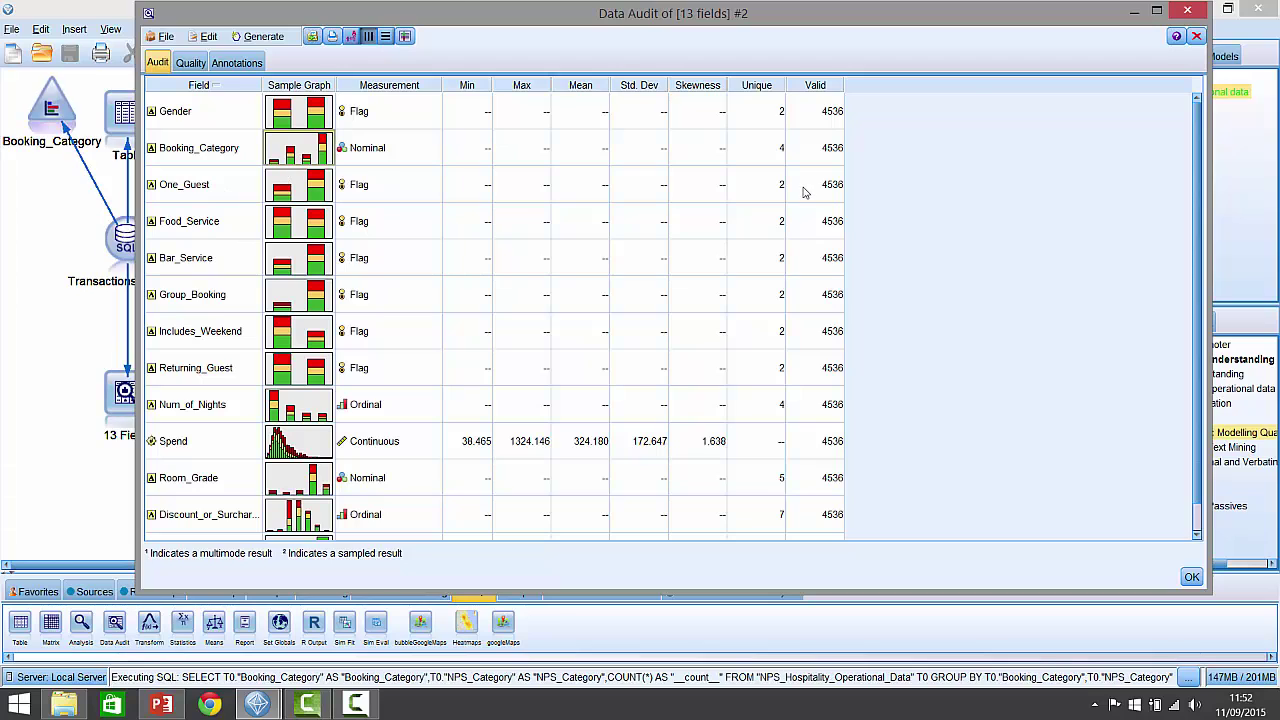
left_click(47, 56)
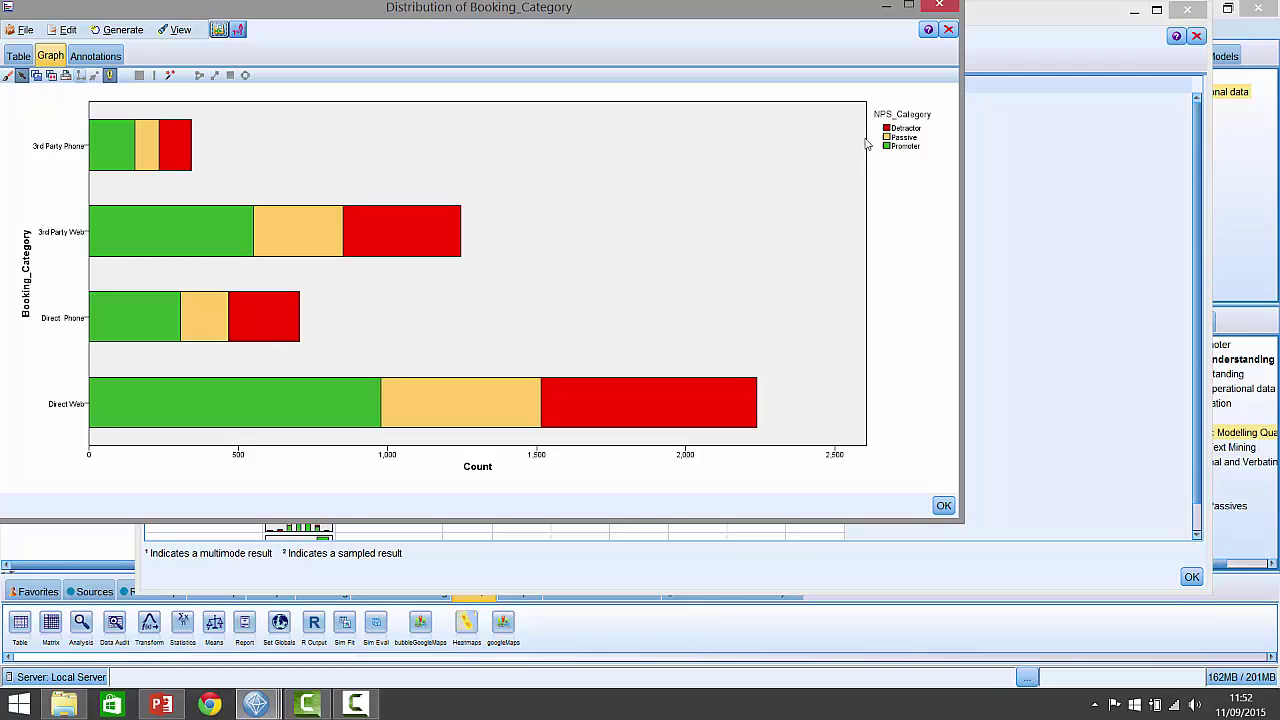
left_click(948, 29)
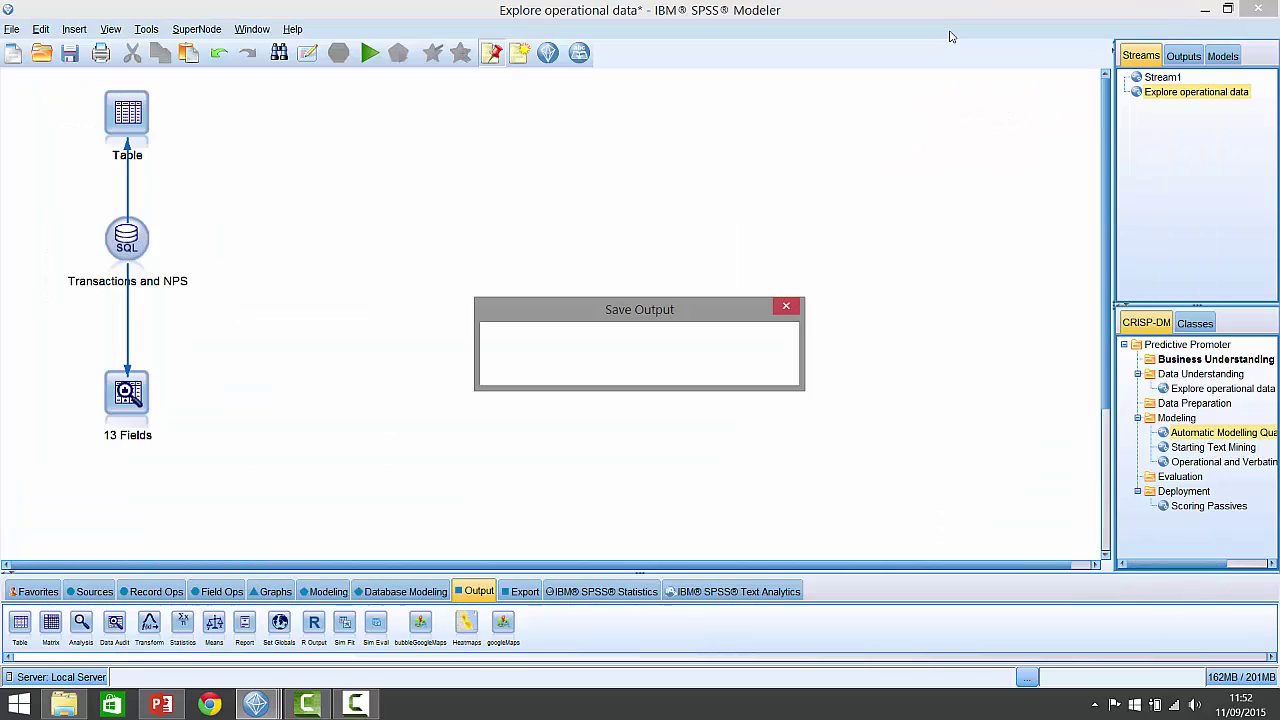
left_click(639, 373)
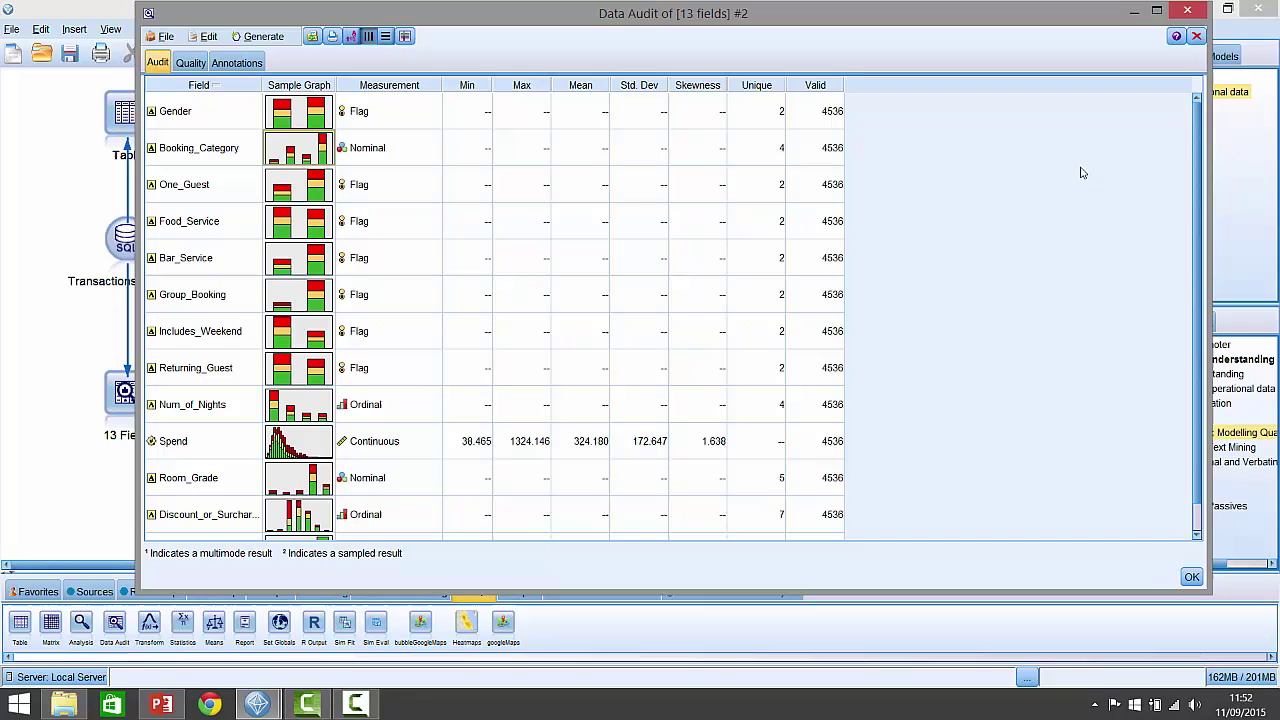
double_click(307, 452)
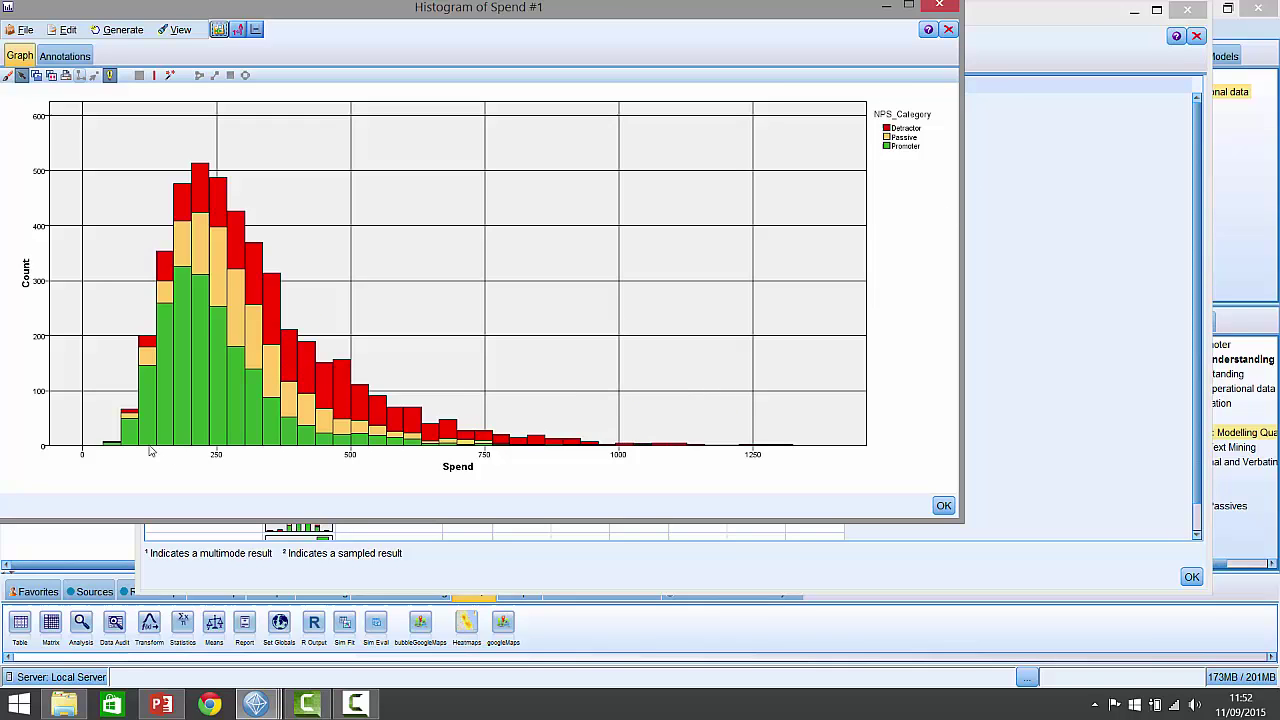
mouse_move(127, 445)
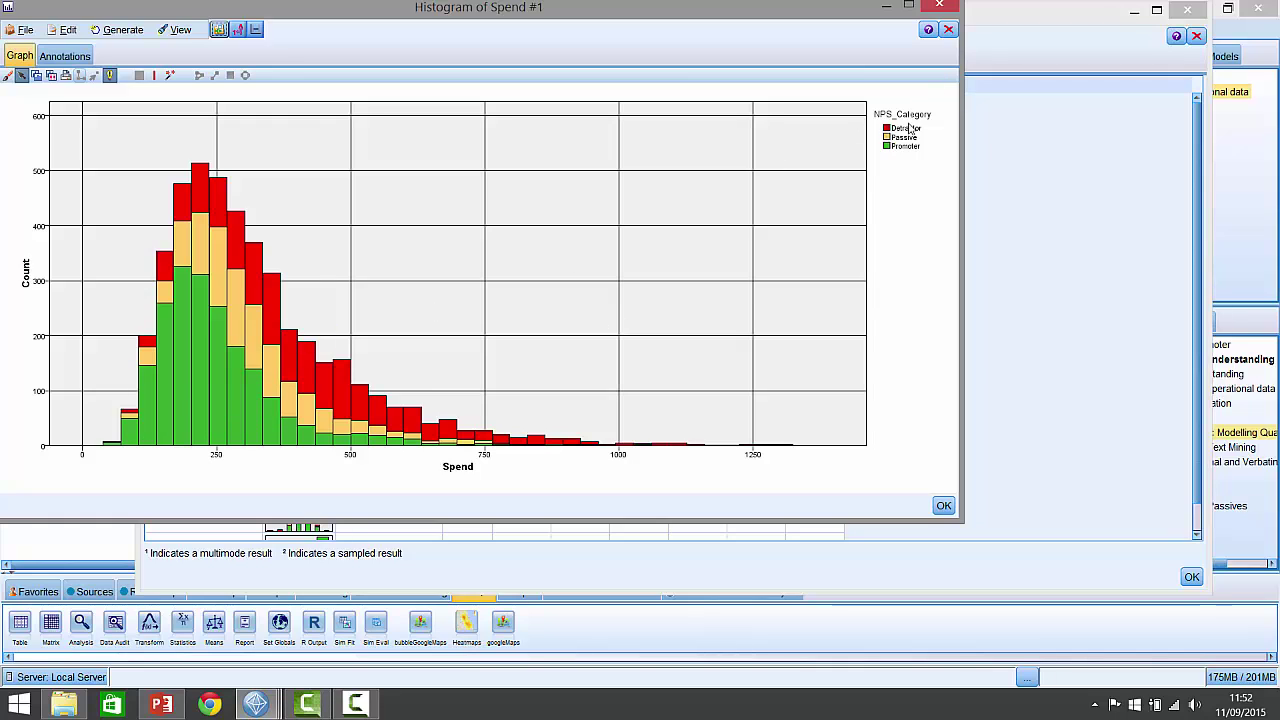
mouse_move(300, 405)
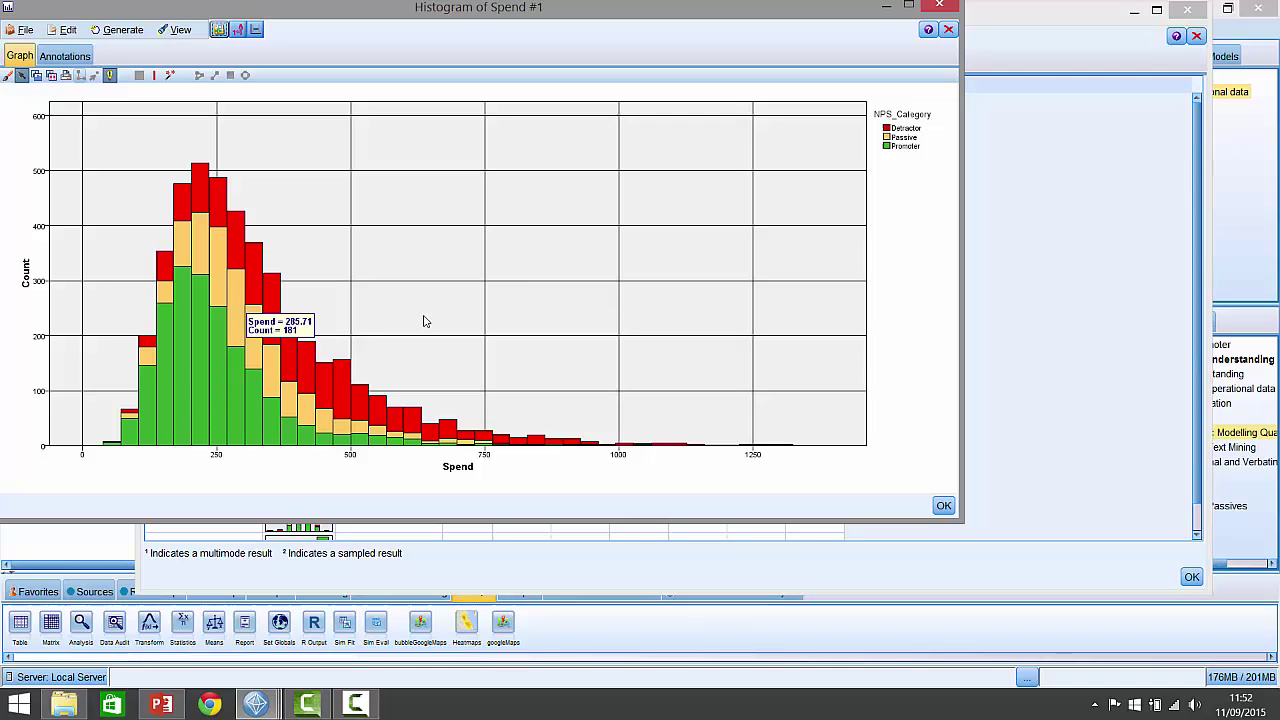
left_click(950, 31)
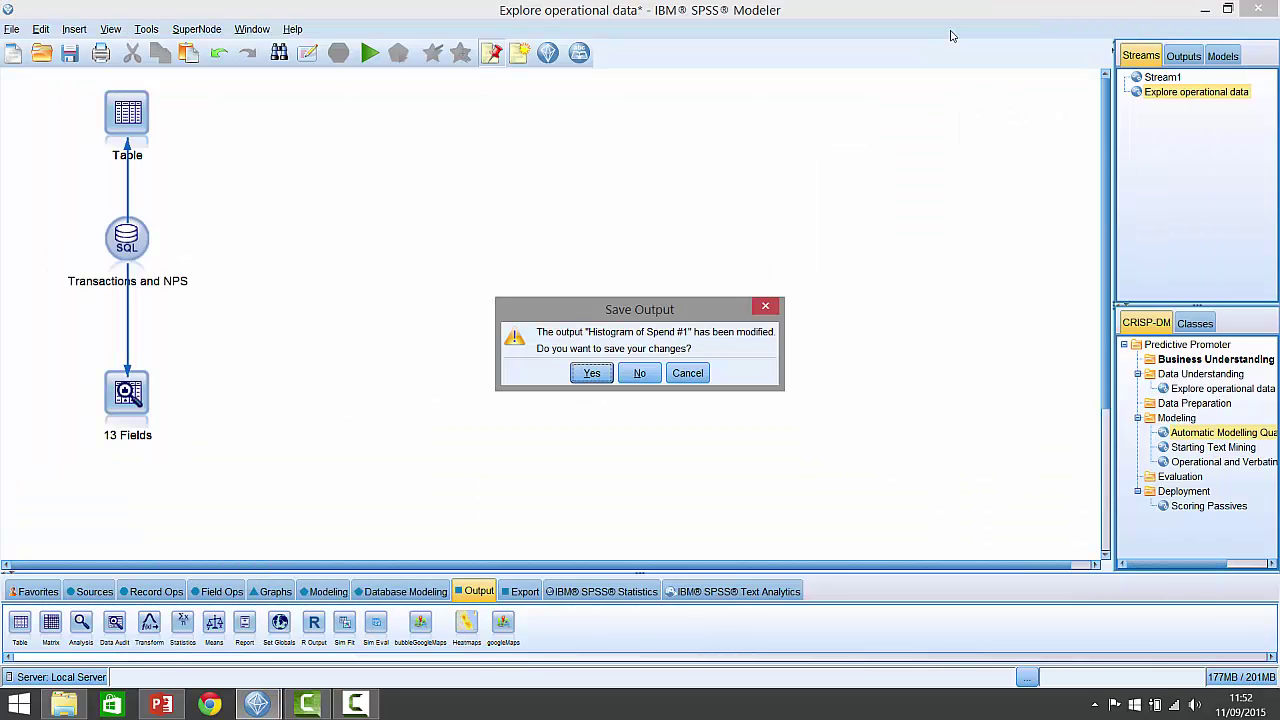
left_click(648, 372)
scroll(534, 362, "down", 1)
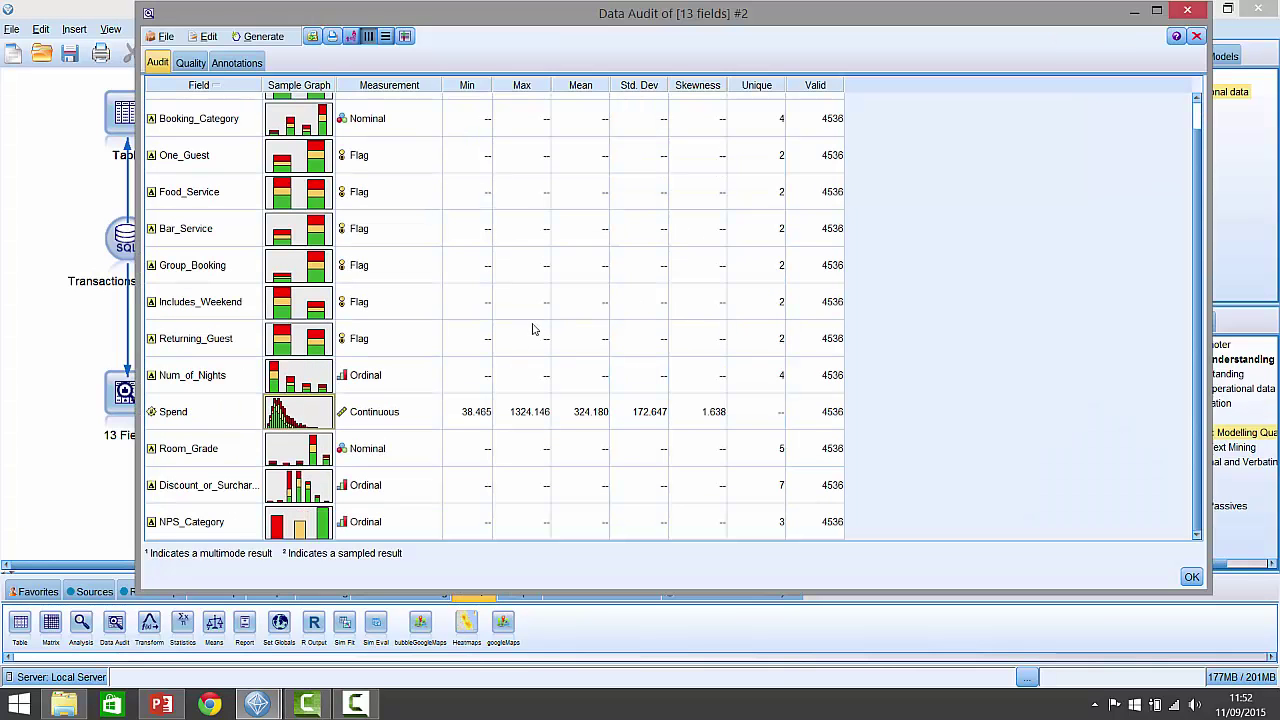
double_click(284, 528)
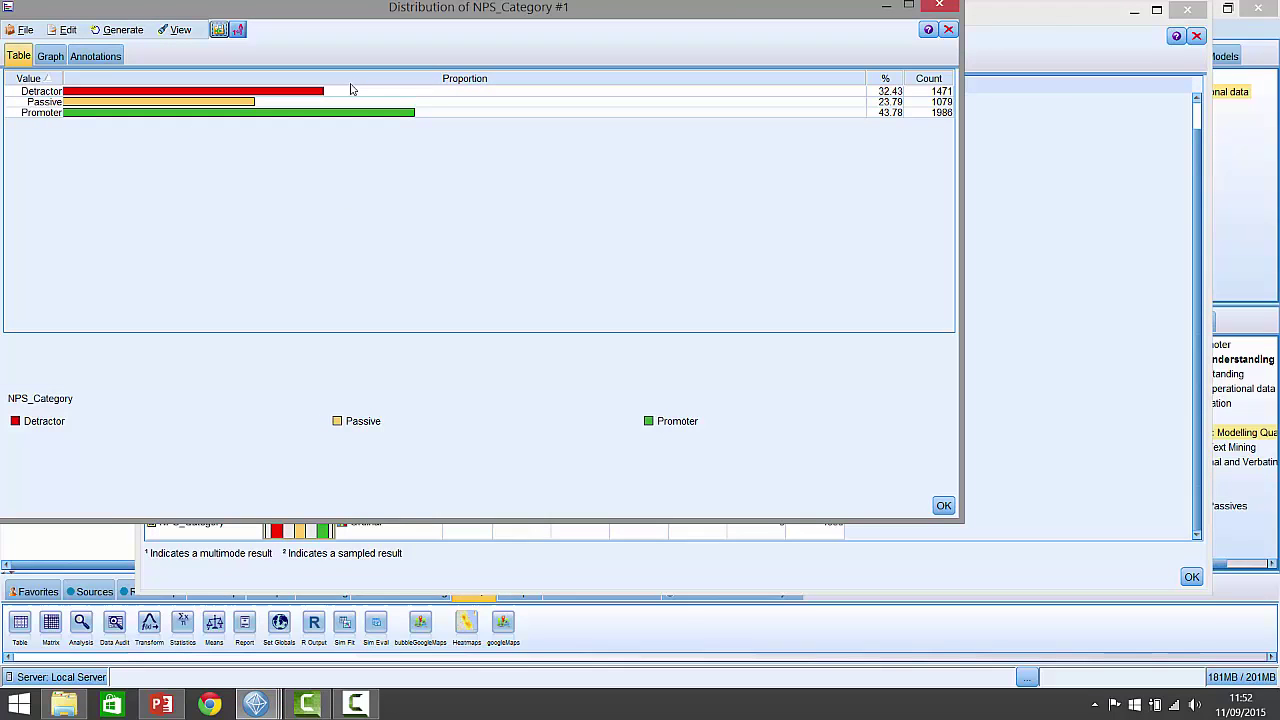
left_click(54, 56)
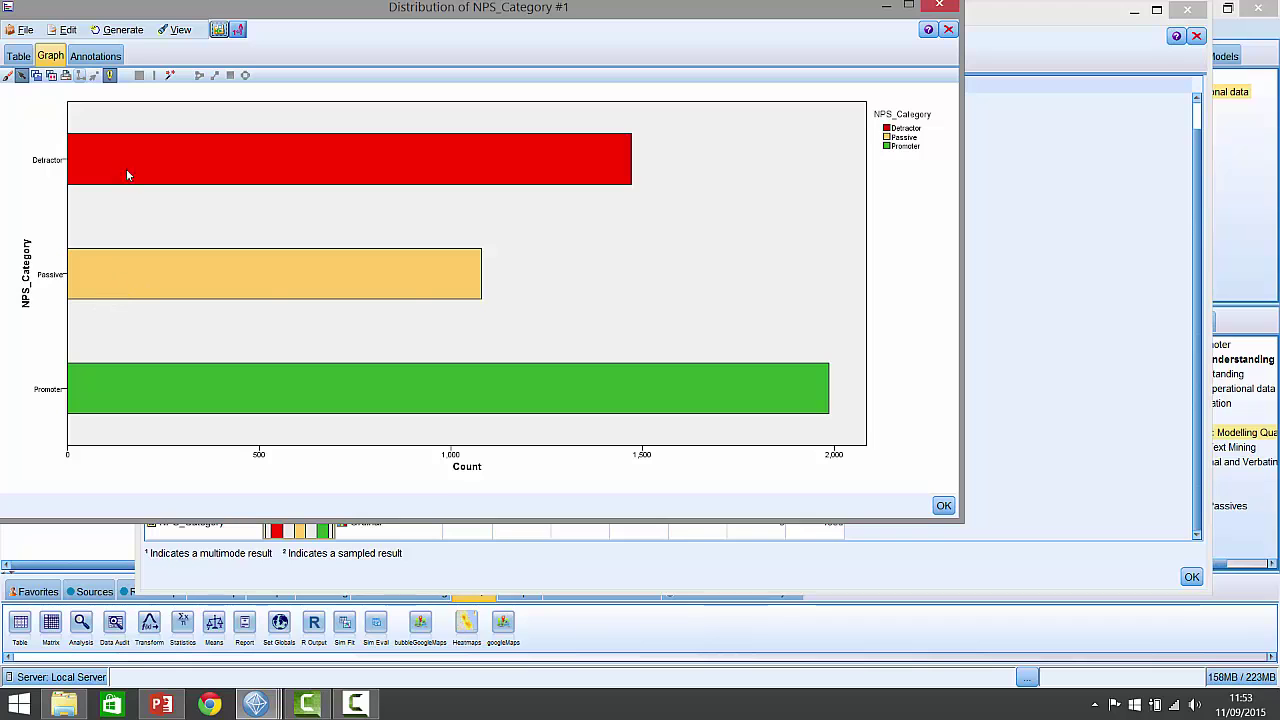
left_click(948, 30)
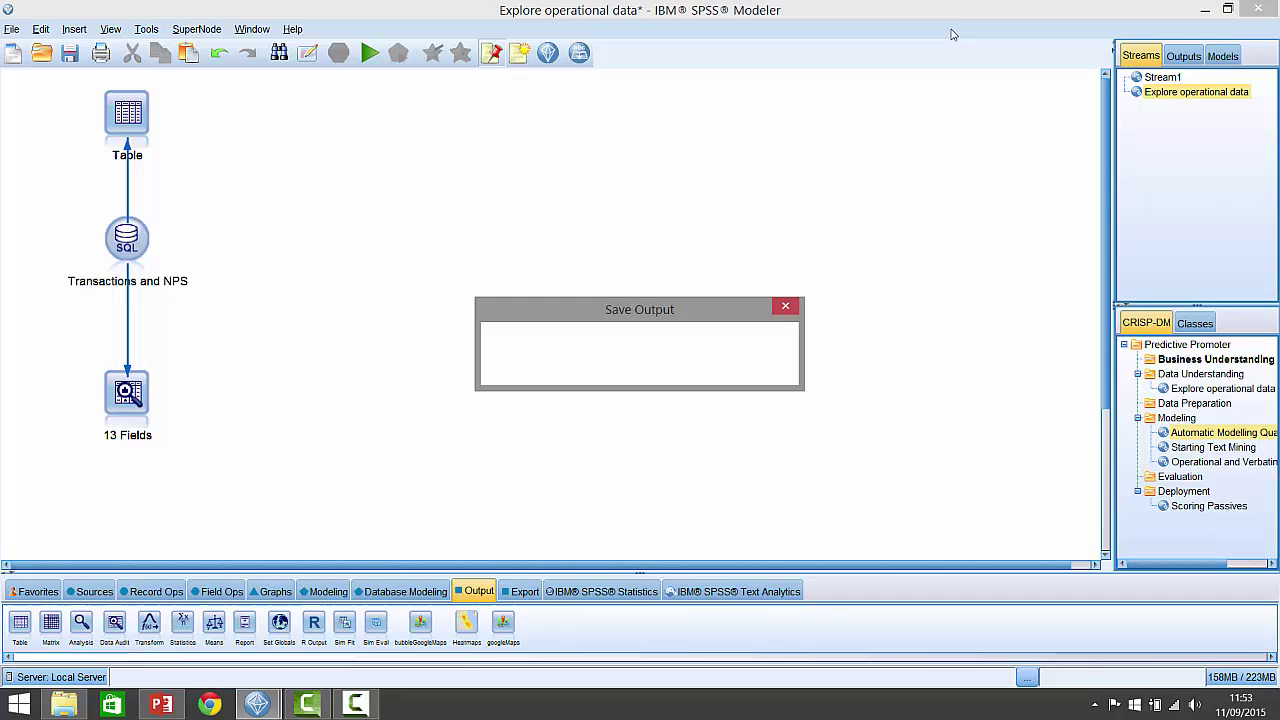
left_click(639, 372)
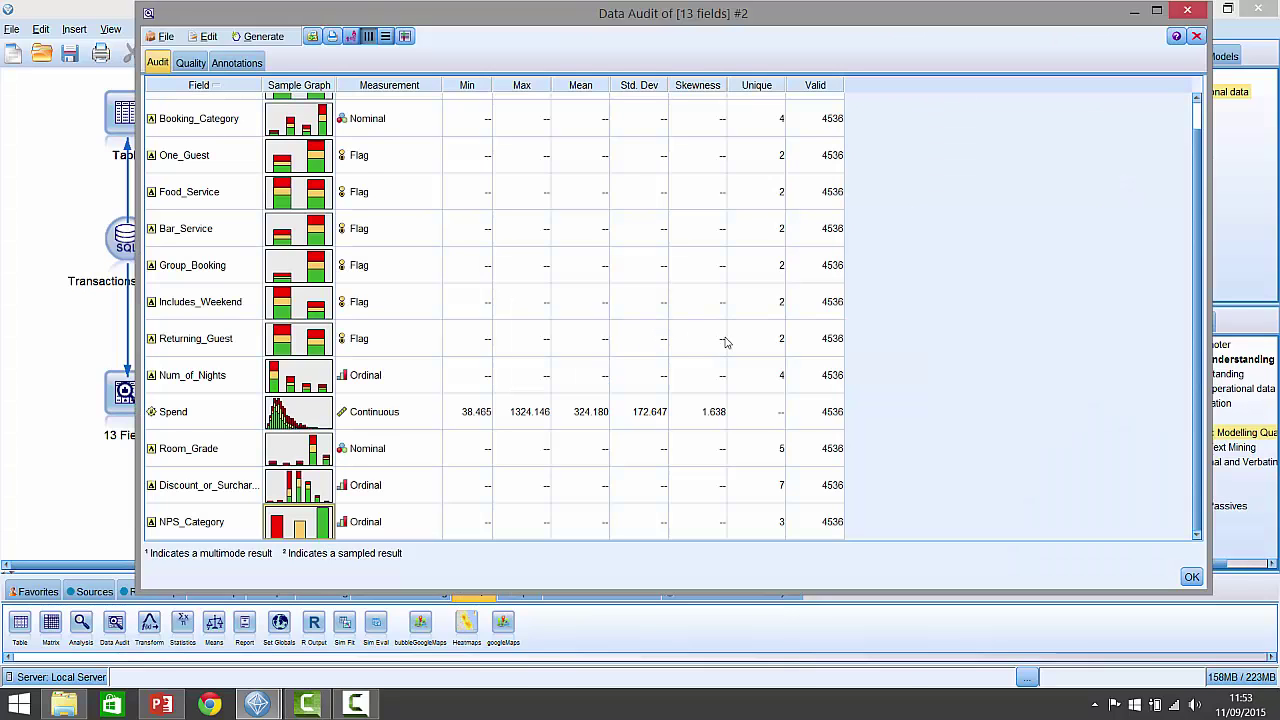
- Show the fields' data quality summary, then close the Data Audit output window
left_click(191, 63)
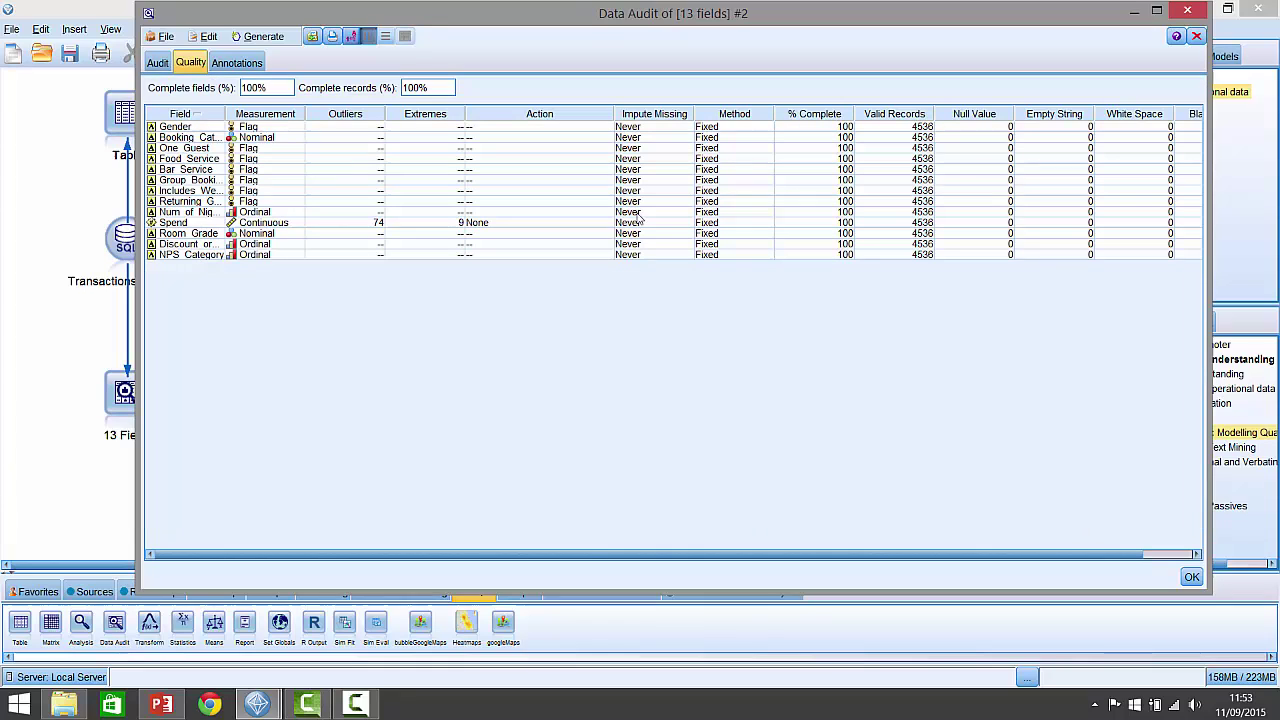
left_click(1196, 37)
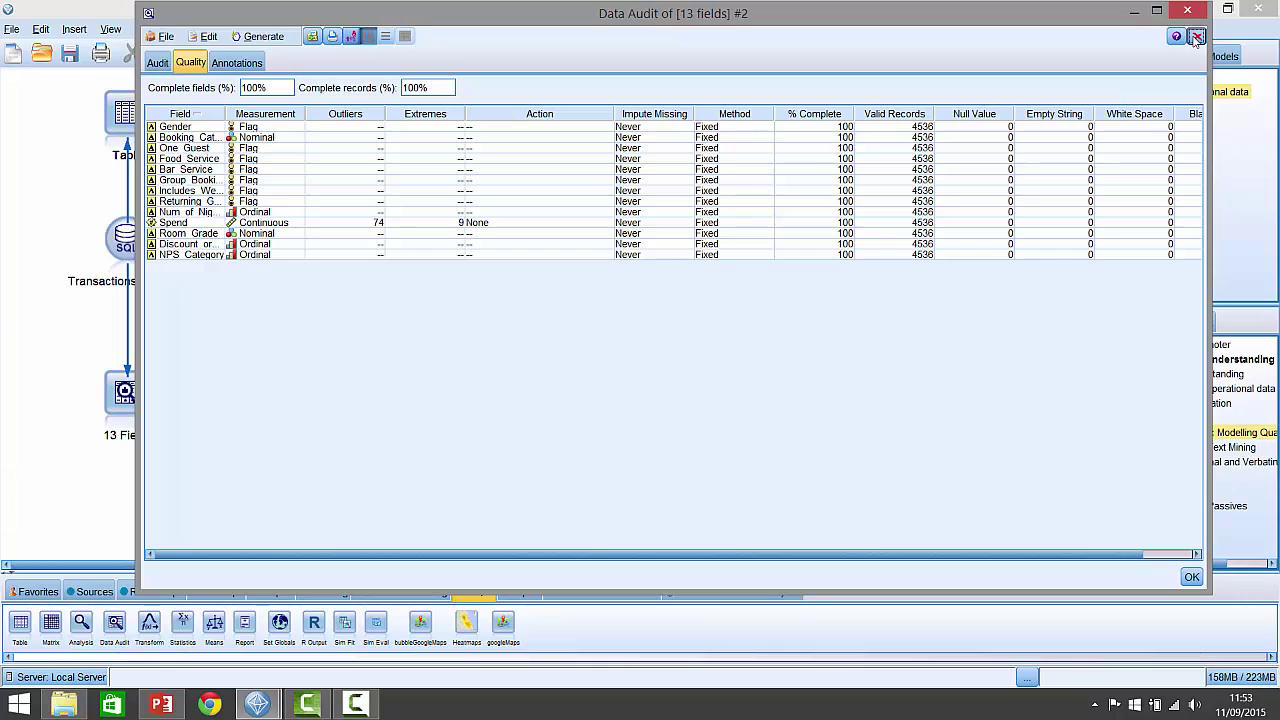
left_click(1196, 38)
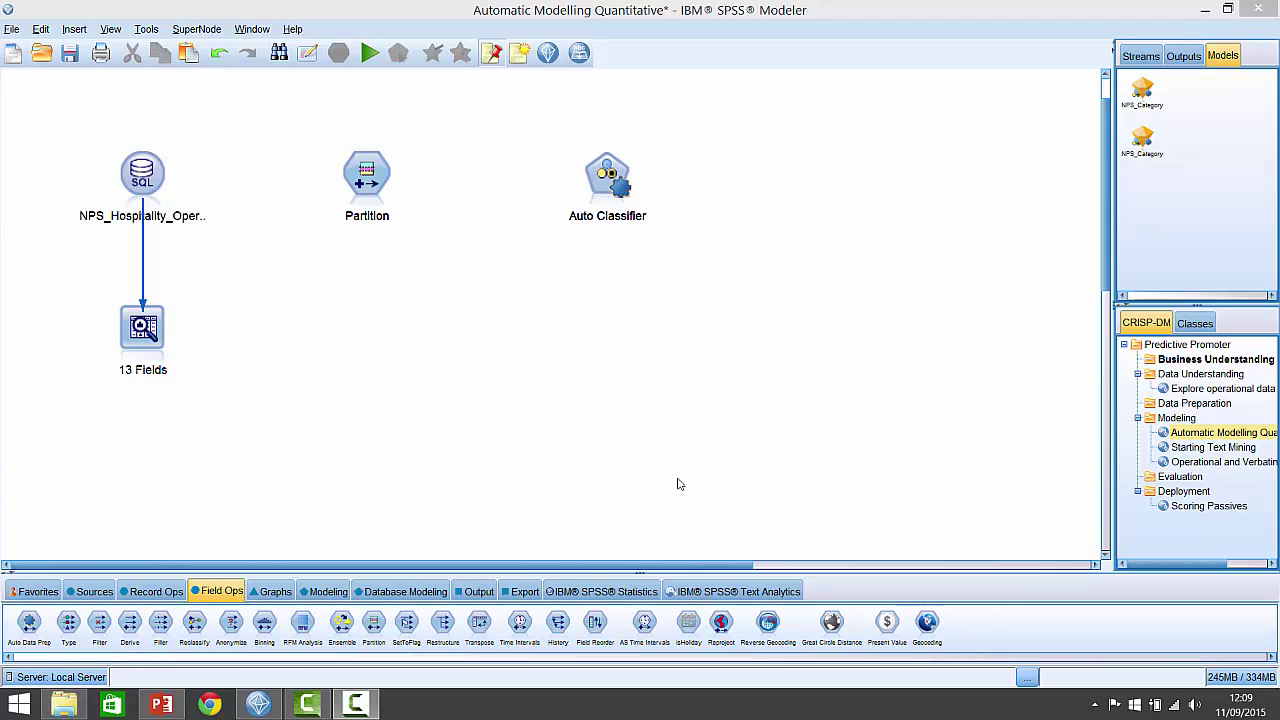
- Browse the Modeling palette's All and Classification nodes, ending on the Automated category
left_click(328, 592)
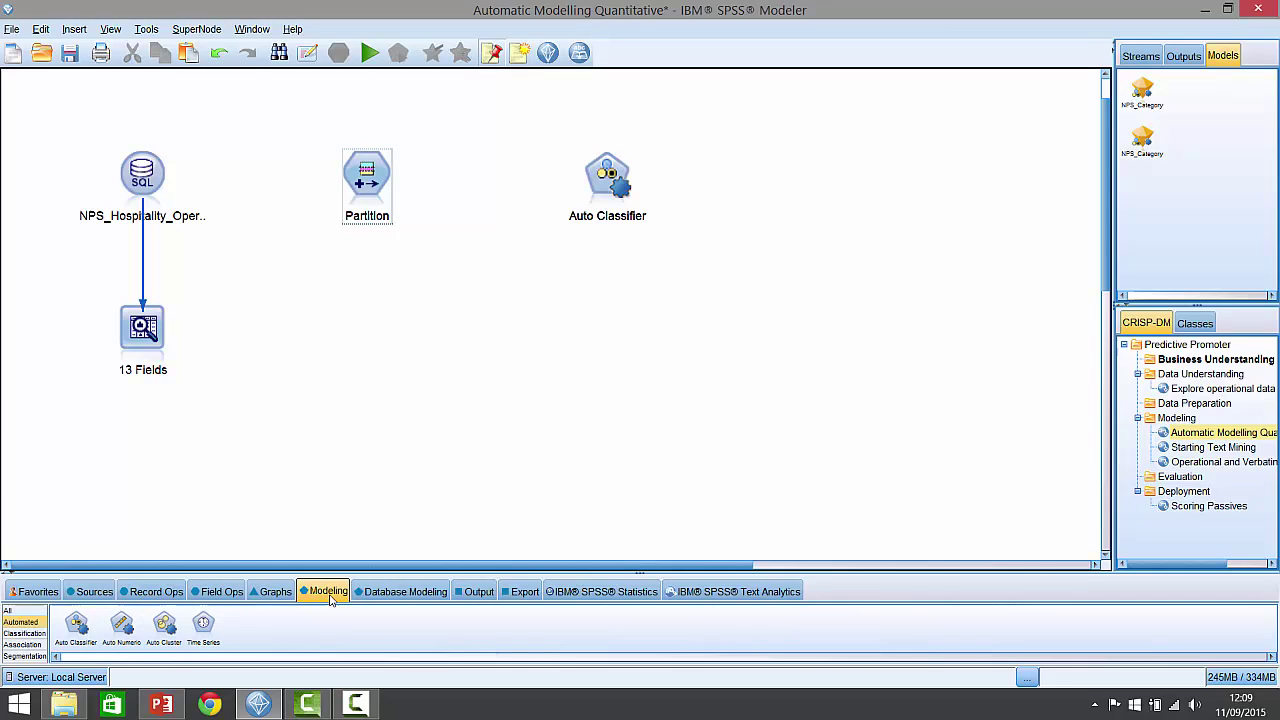
left_click(14, 612)
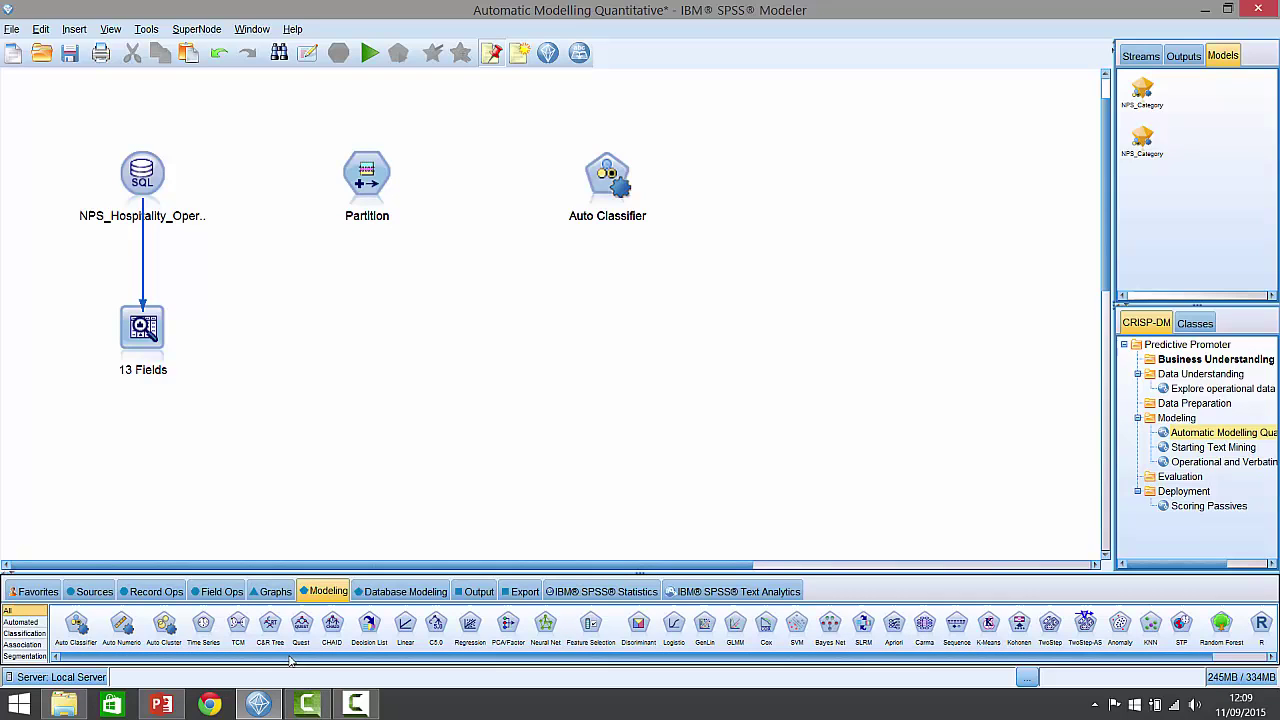
left_click_drag(292, 658, 205, 660)
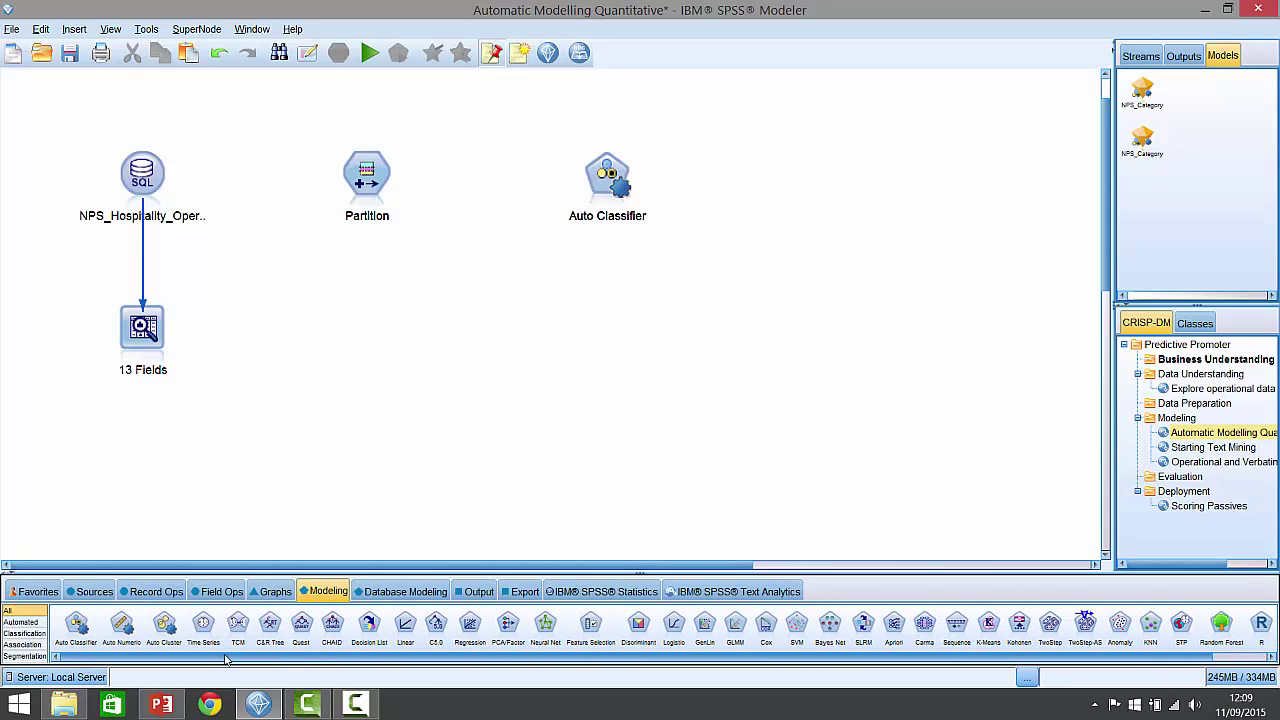
left_click(18, 634)
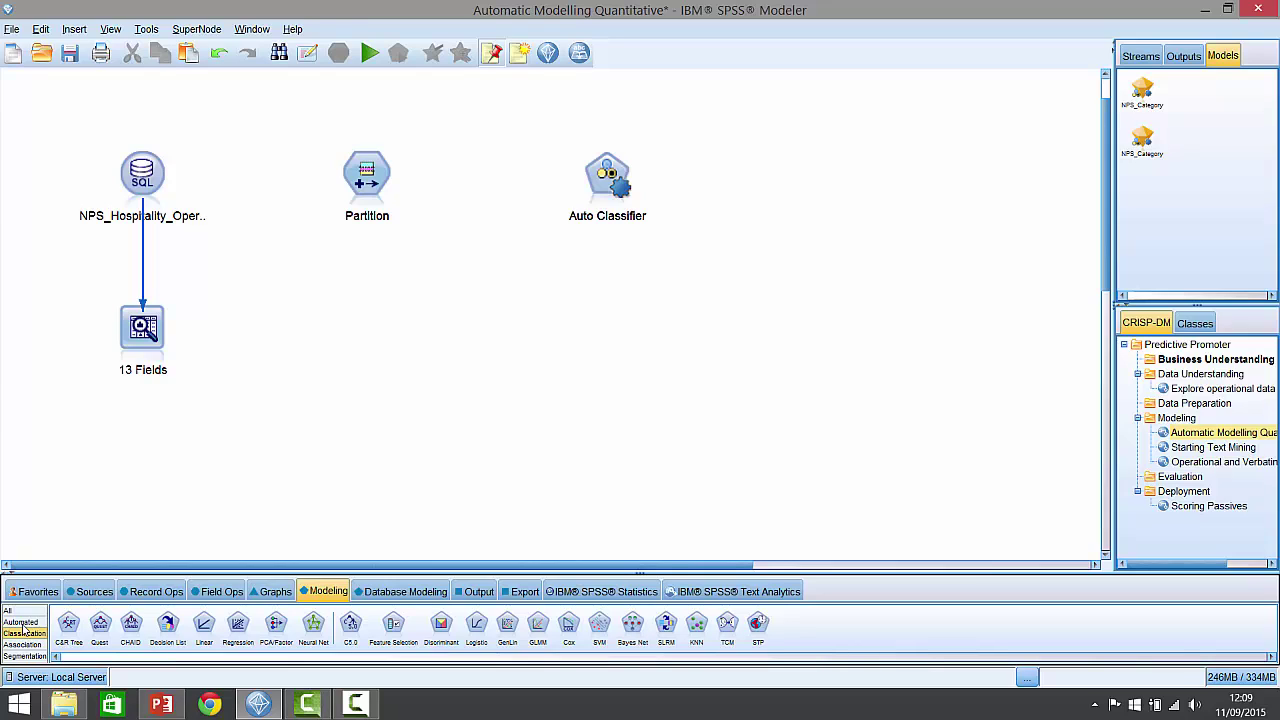
left_click(21, 623)
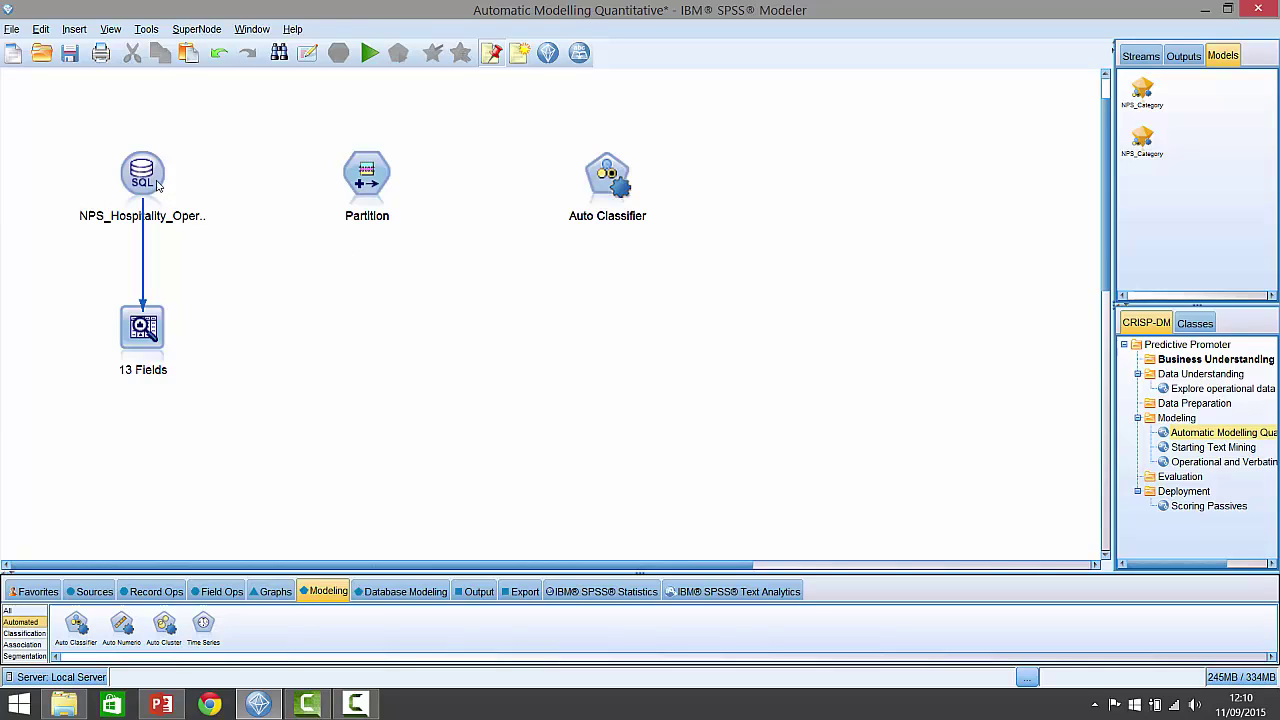
- Link the SQL source to Partition and accept its 50/50 training and testing split
left_click_drag(288, 182, 366, 175)
right_click(362, 168)
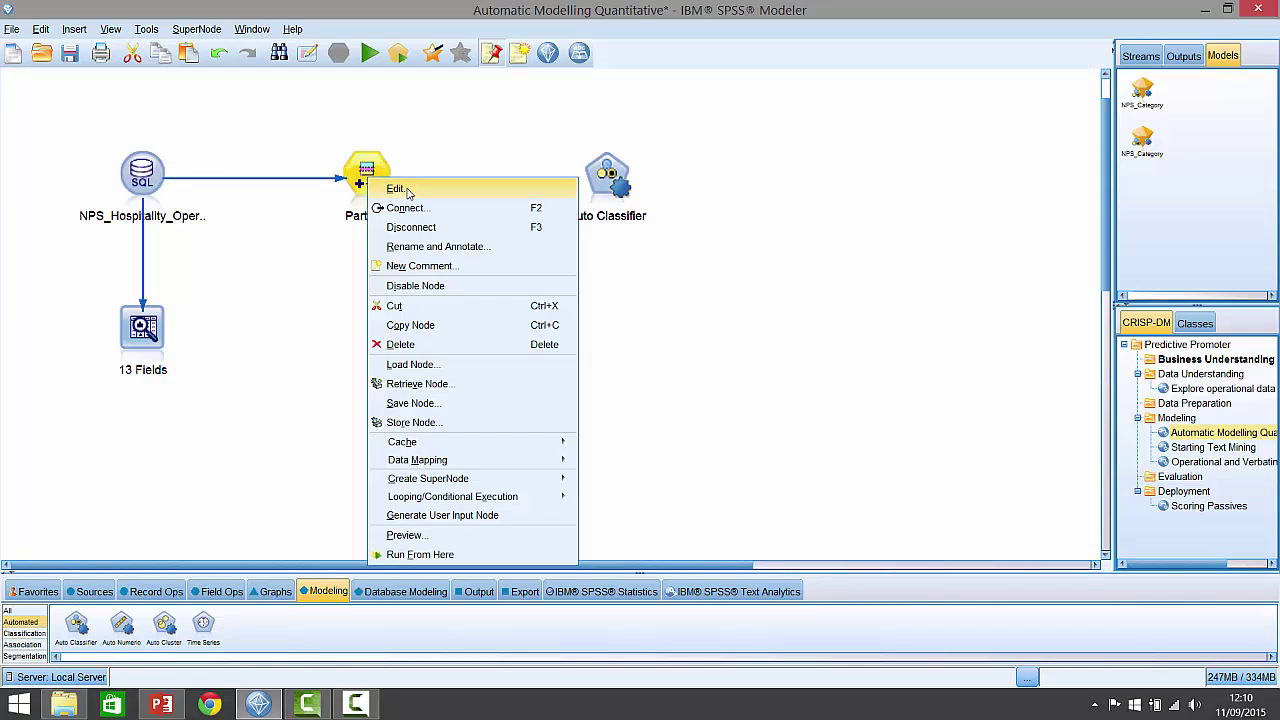
left_click(390, 180)
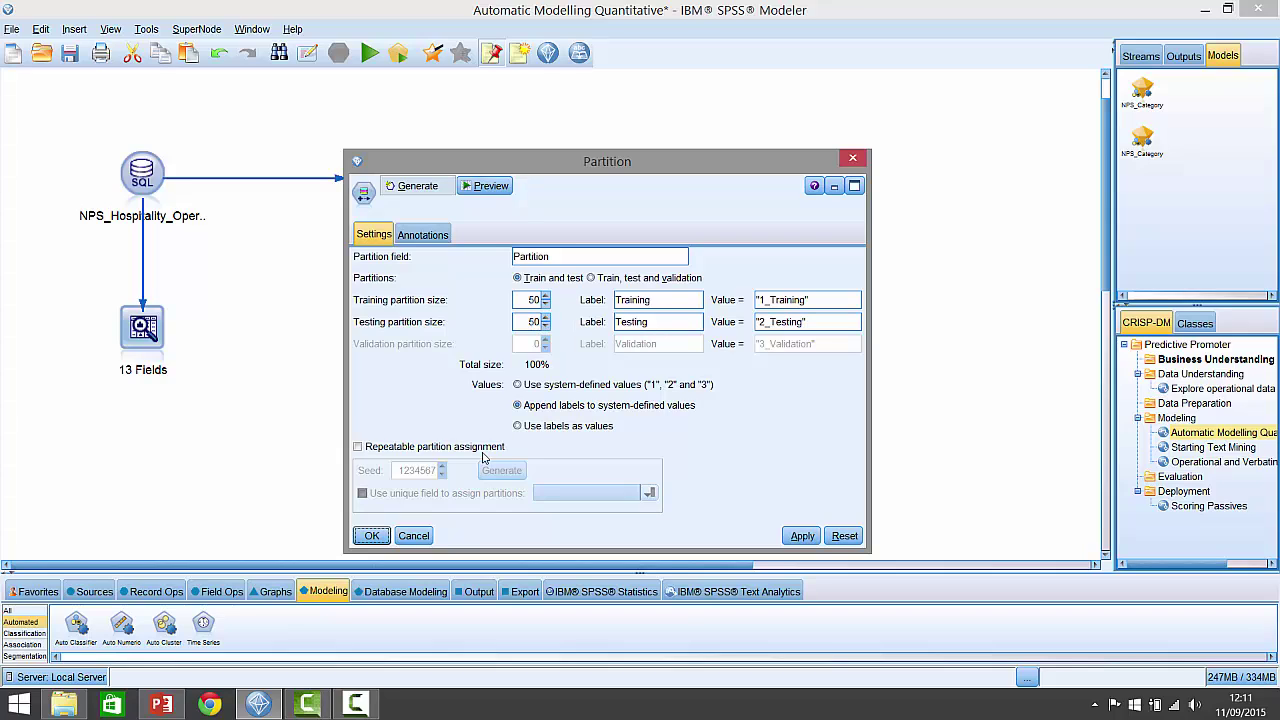
left_click(371, 537)
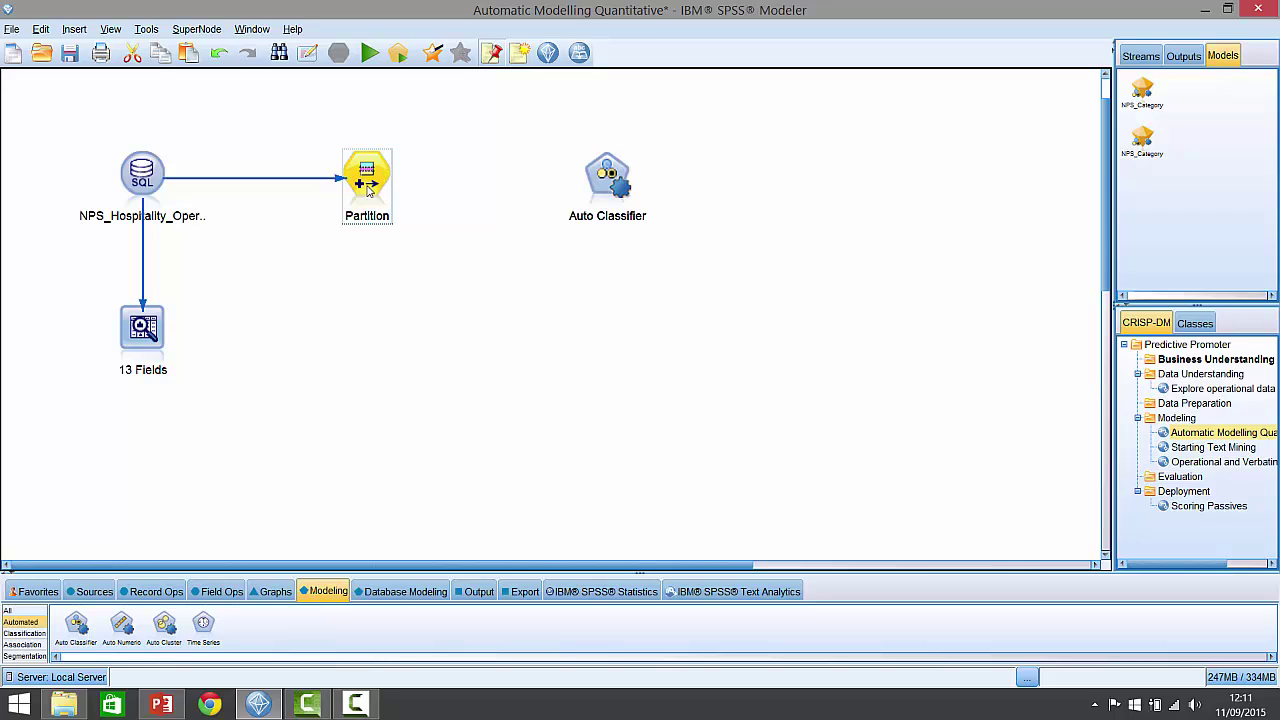
- Link Partition to the NPS_Category Auto Classifier and run it with Ctrl+E
left_click_drag(369, 190, 590, 178)
left_click(590, 178)
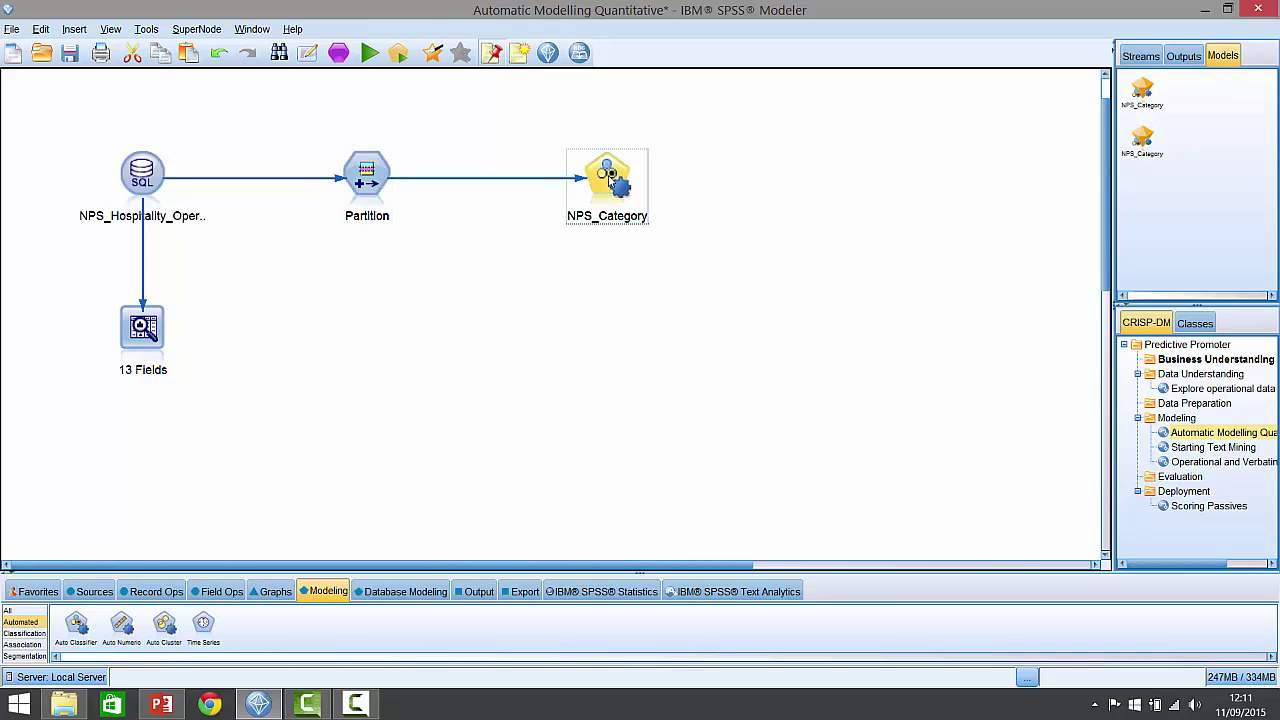
key("ctrl+e")
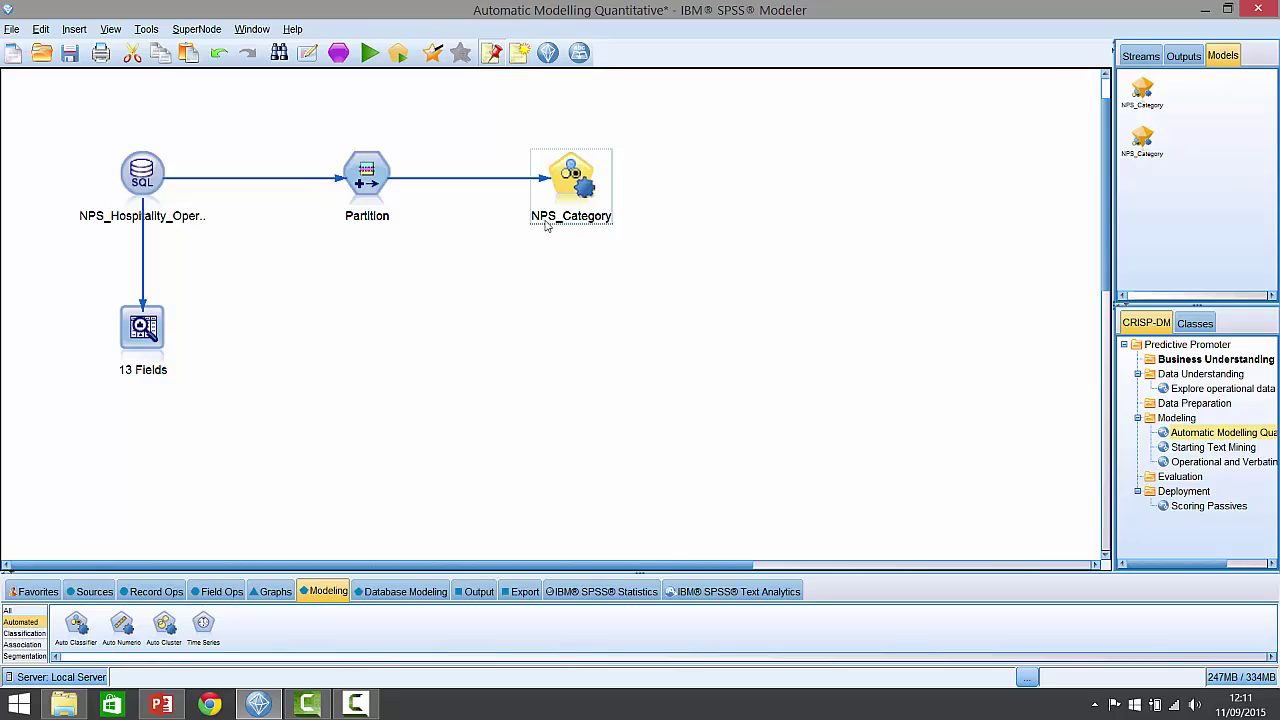
- Rerun the 13 Fields Data Audit, scroll through its results, and close it
right_click(143, 340)
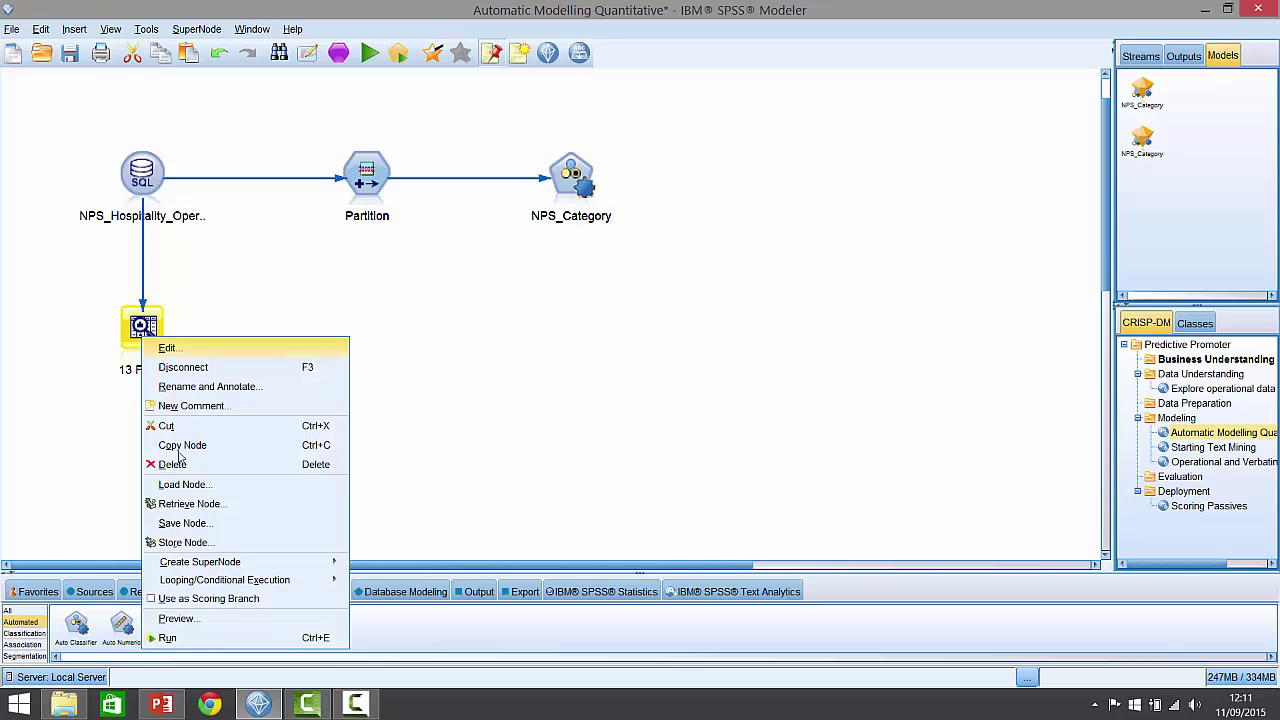
left_click(168, 638)
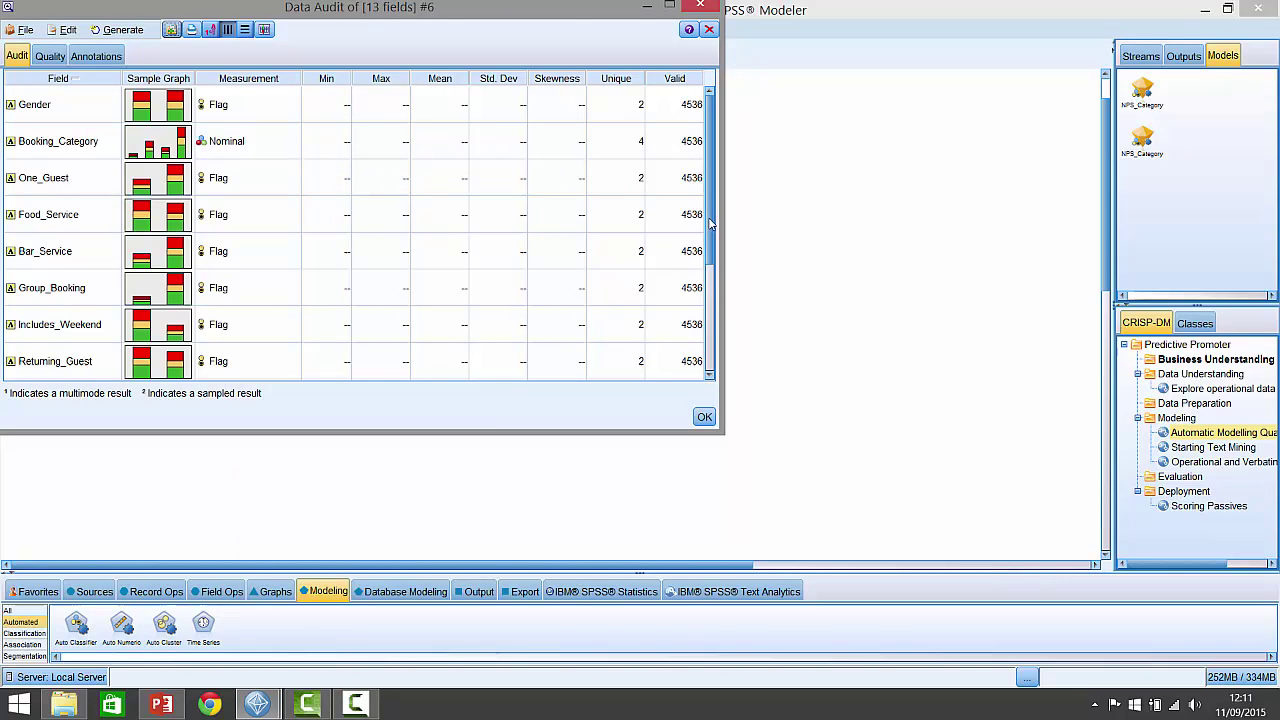
scroll(716, 320, "down", 3)
scroll(716, 320, "down", 1)
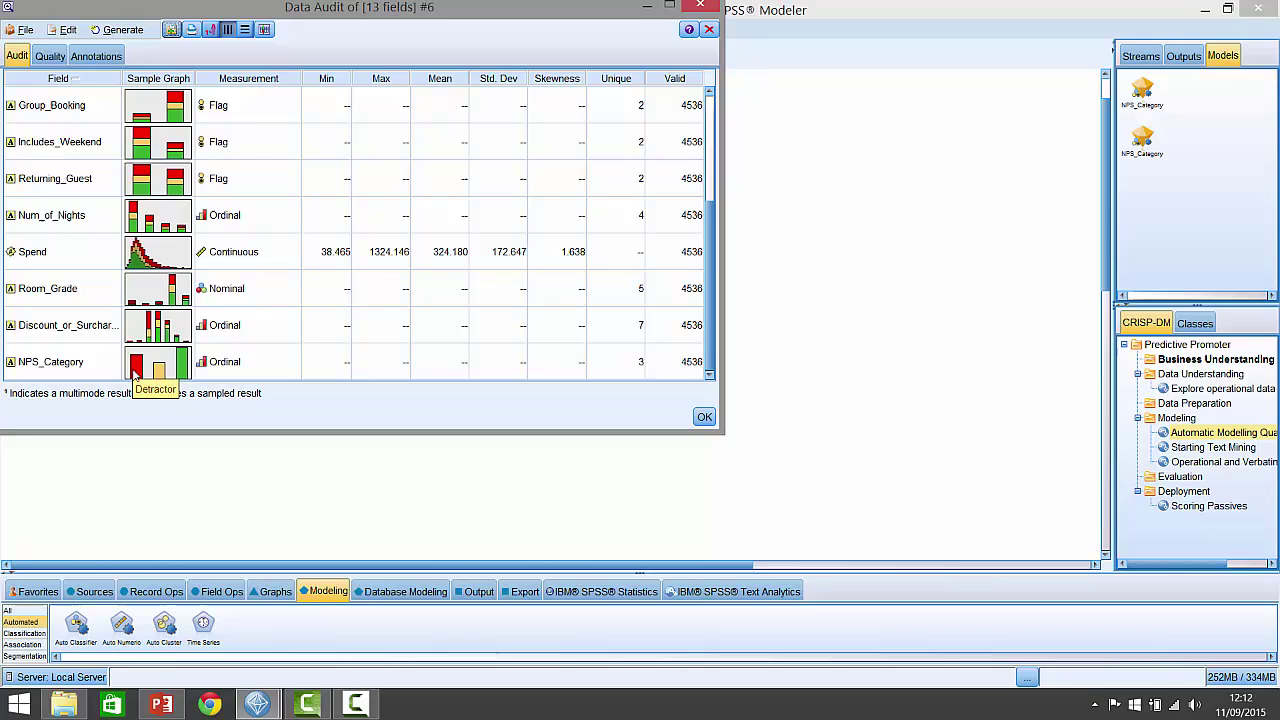
mouse_move(160, 372)
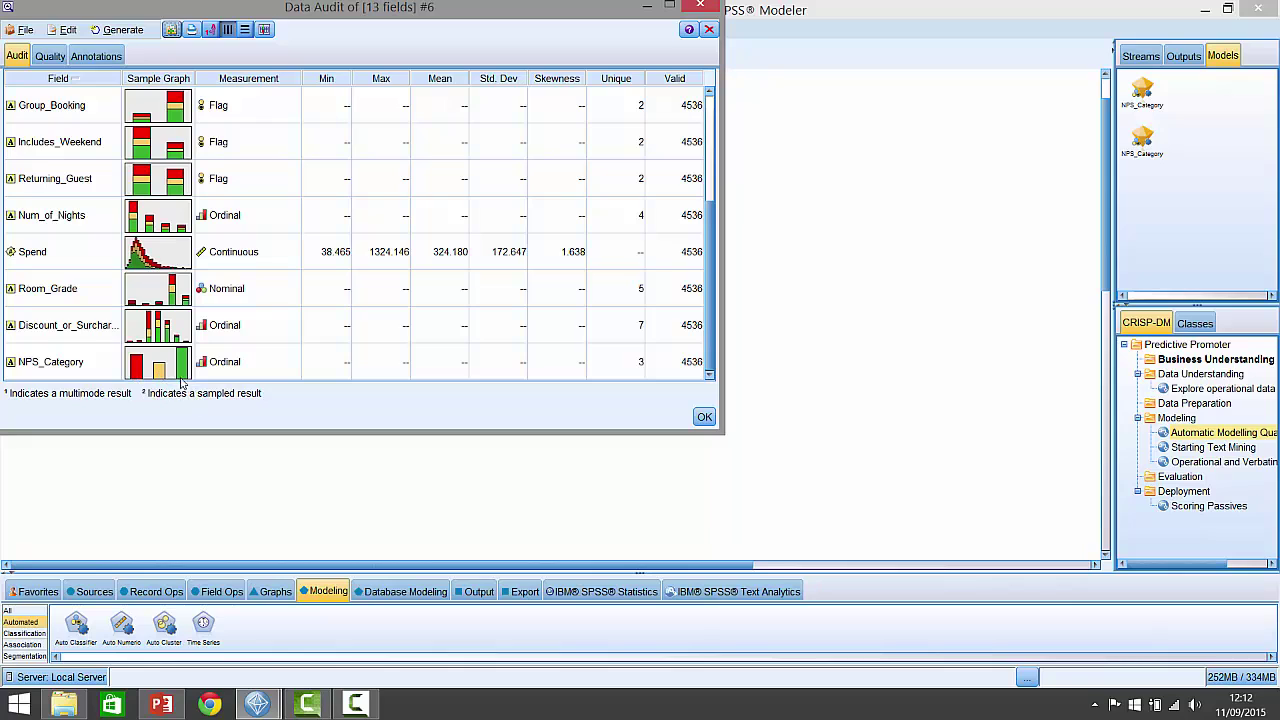
left_click(708, 30)
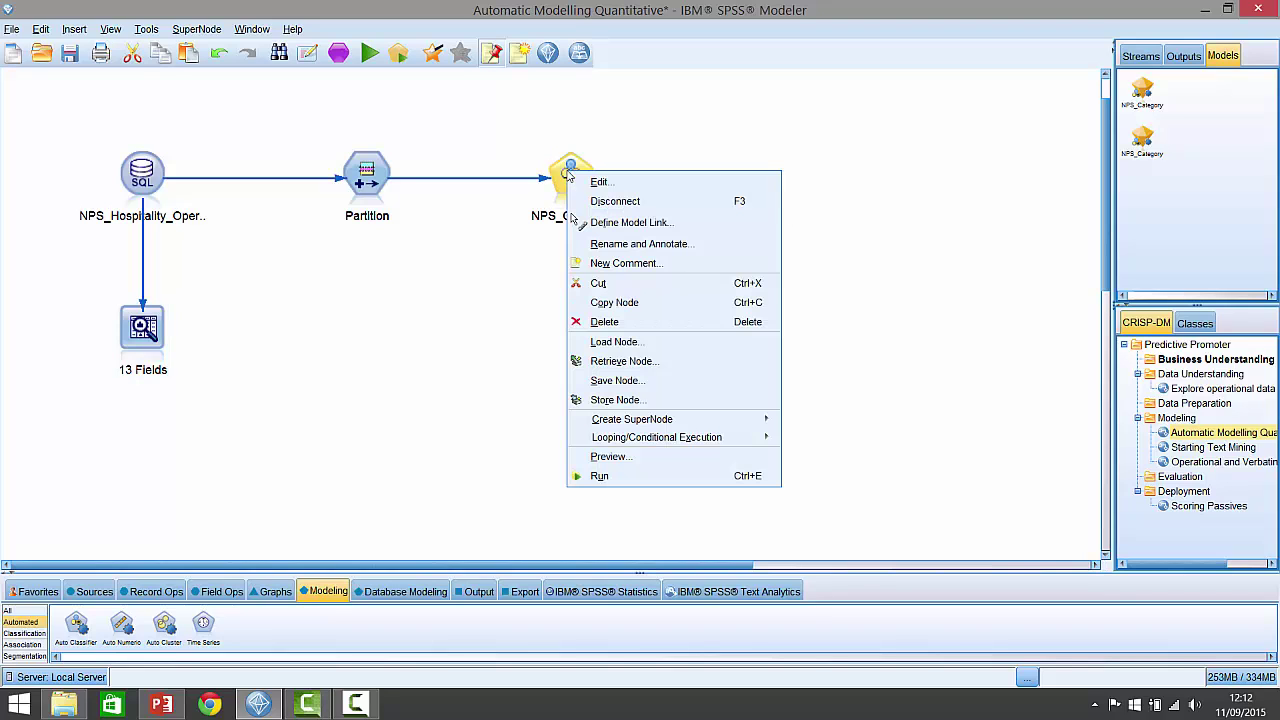
- Run the NPS_Category Auto Classifier, then shift the generated model nugget left
right_click(568, 174)
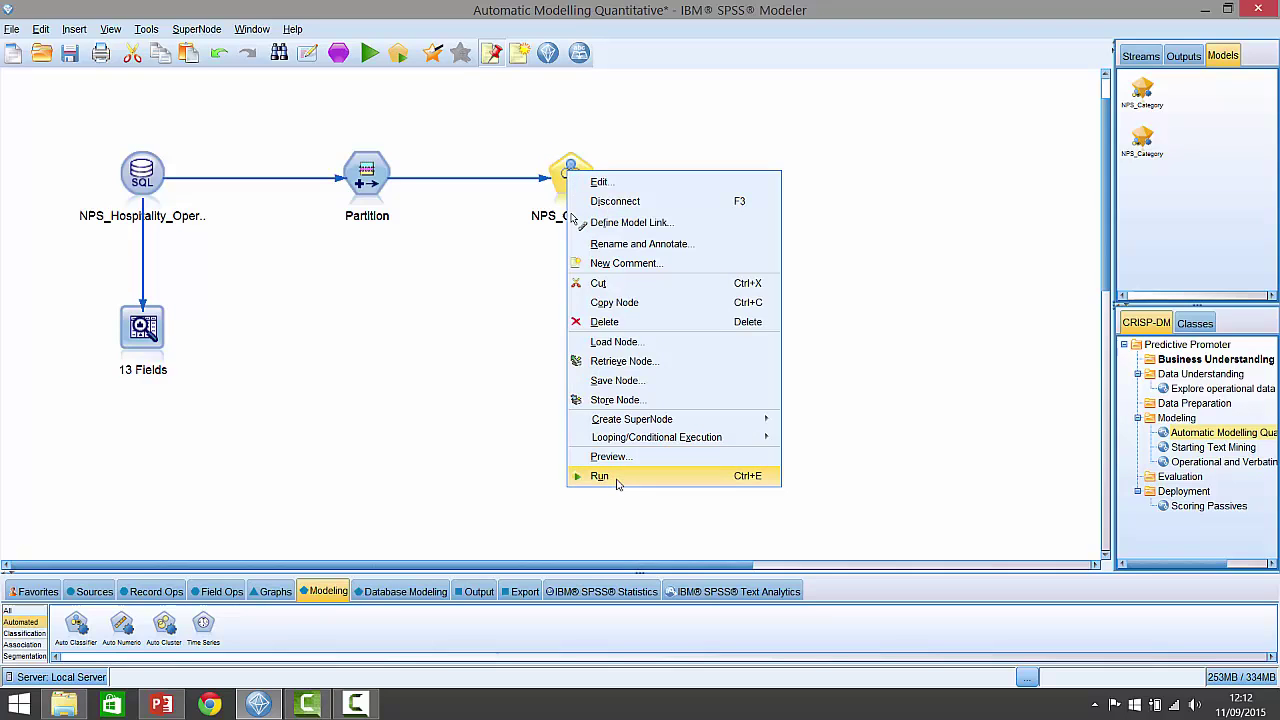
left_click(617, 480)
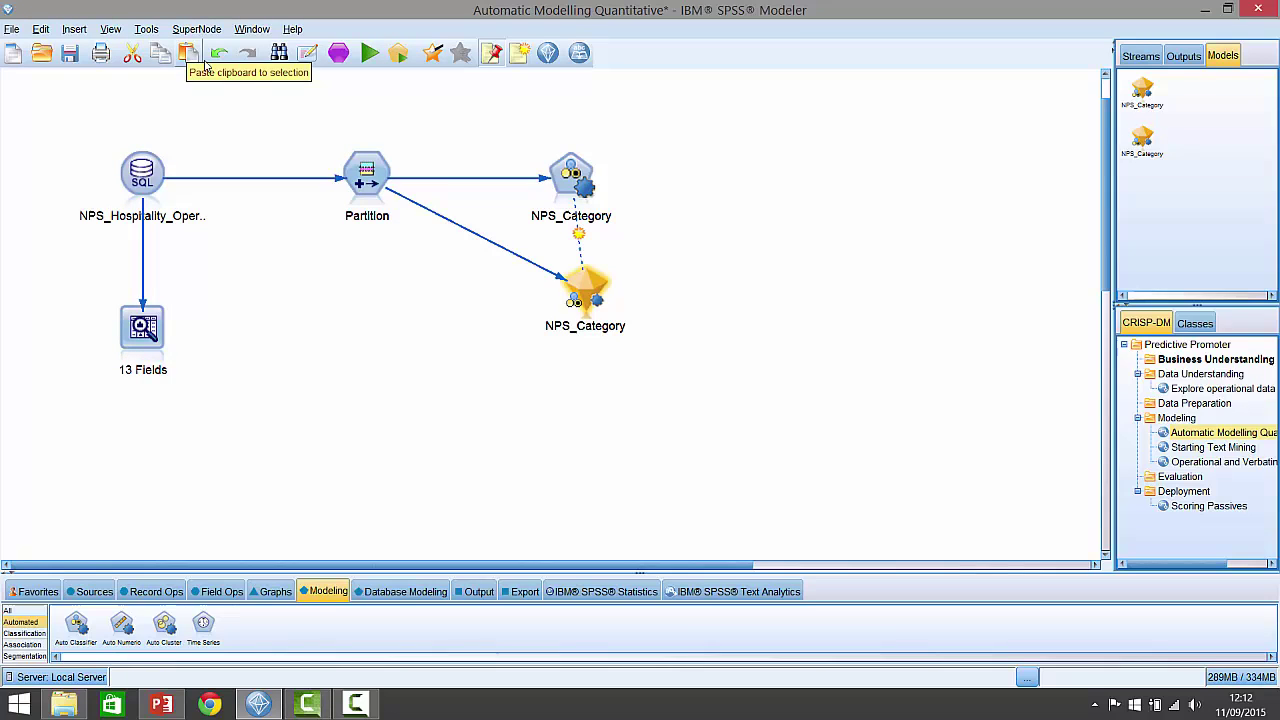
left_click_drag(591, 289, 525, 292)
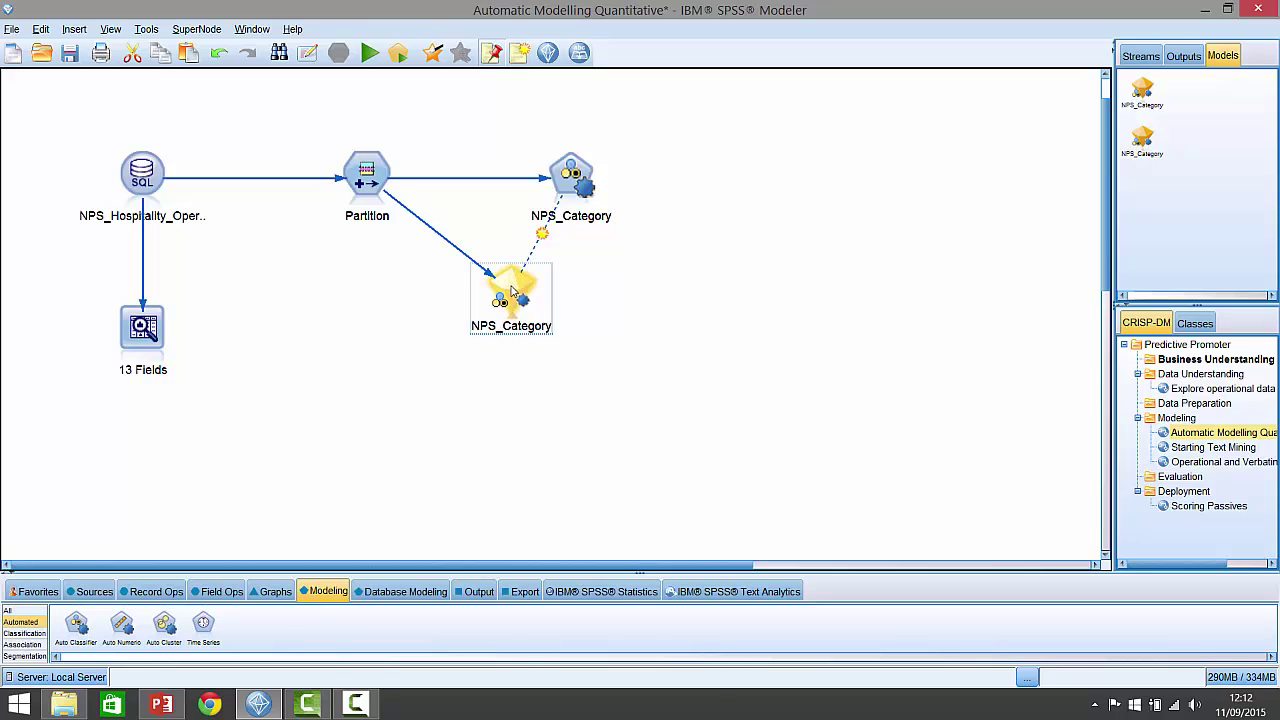
right_click(512, 290)
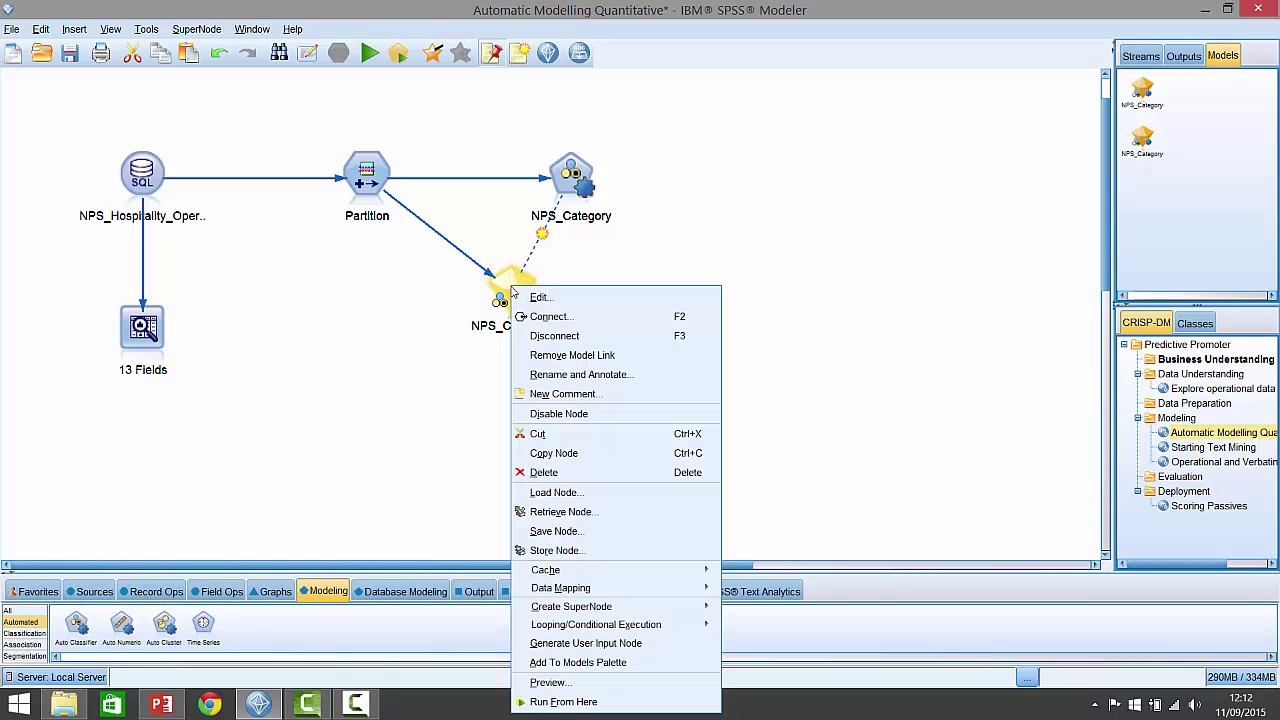
- Open the NPS_Category nugget and widen the Model column to read C5, logistic and neural net accuracies
left_click(575, 298)
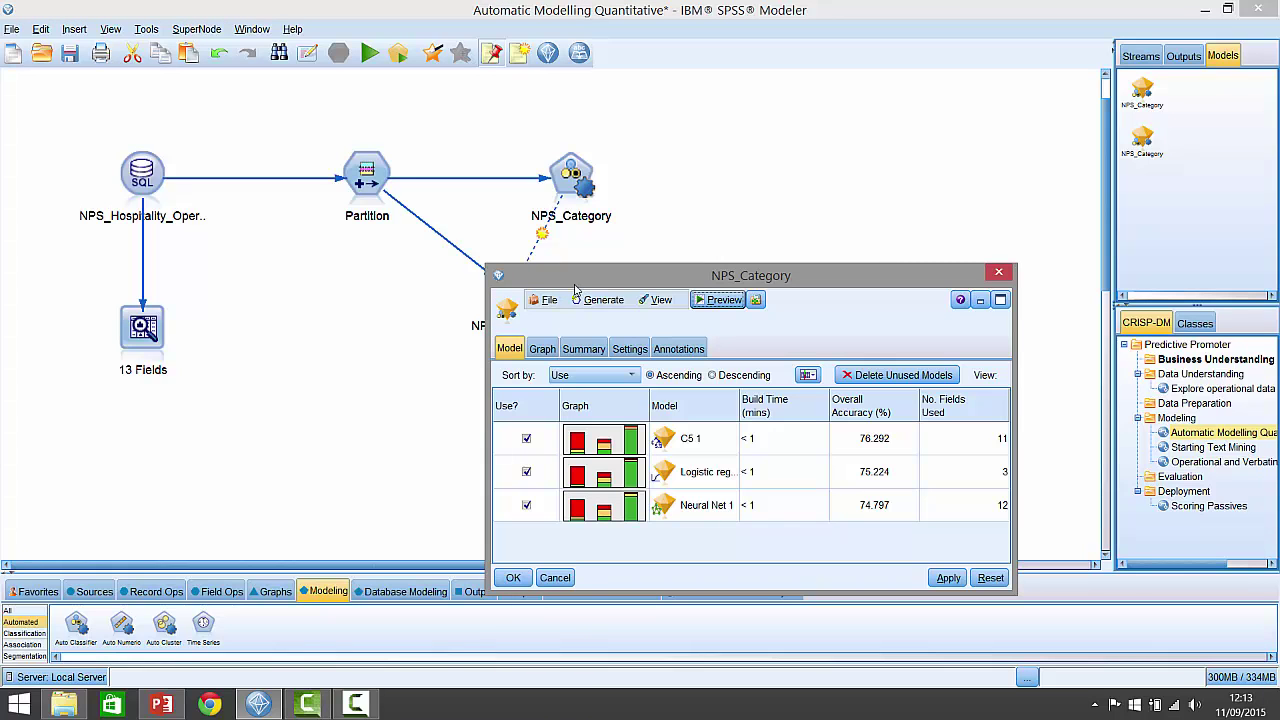
left_click_drag(575, 289, 368, 177)
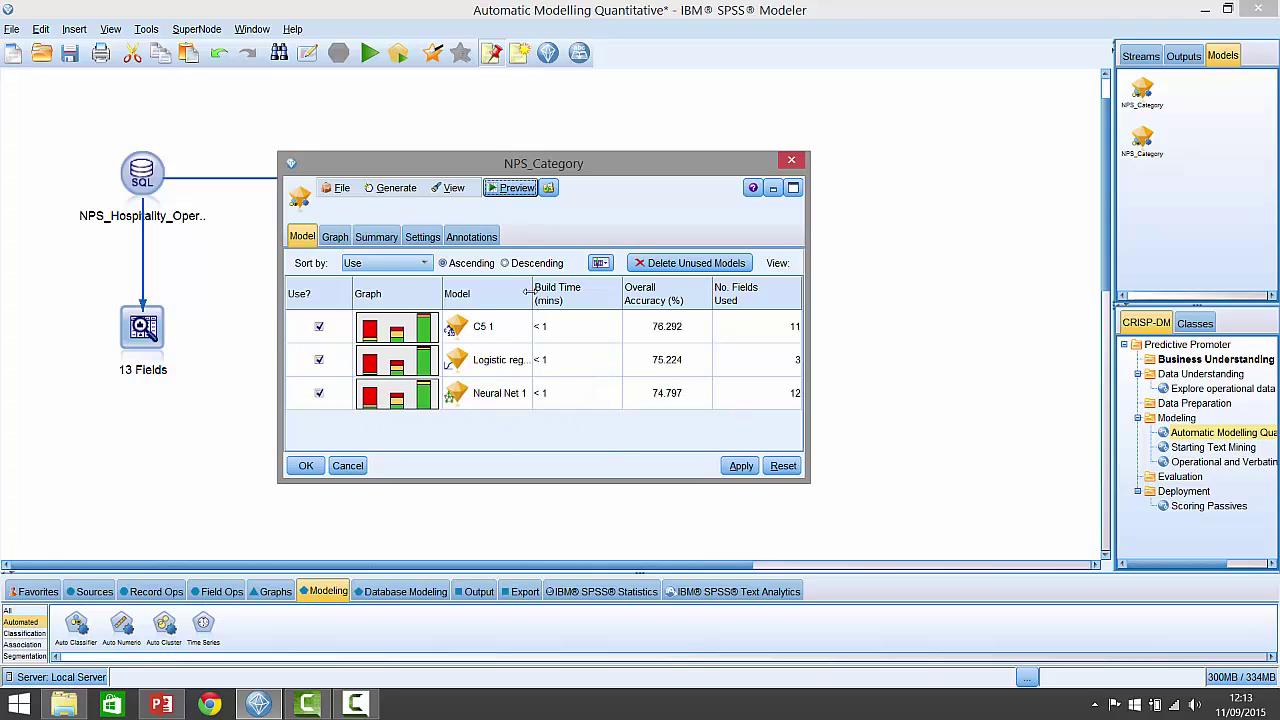
left_click_drag(531, 292, 566, 292)
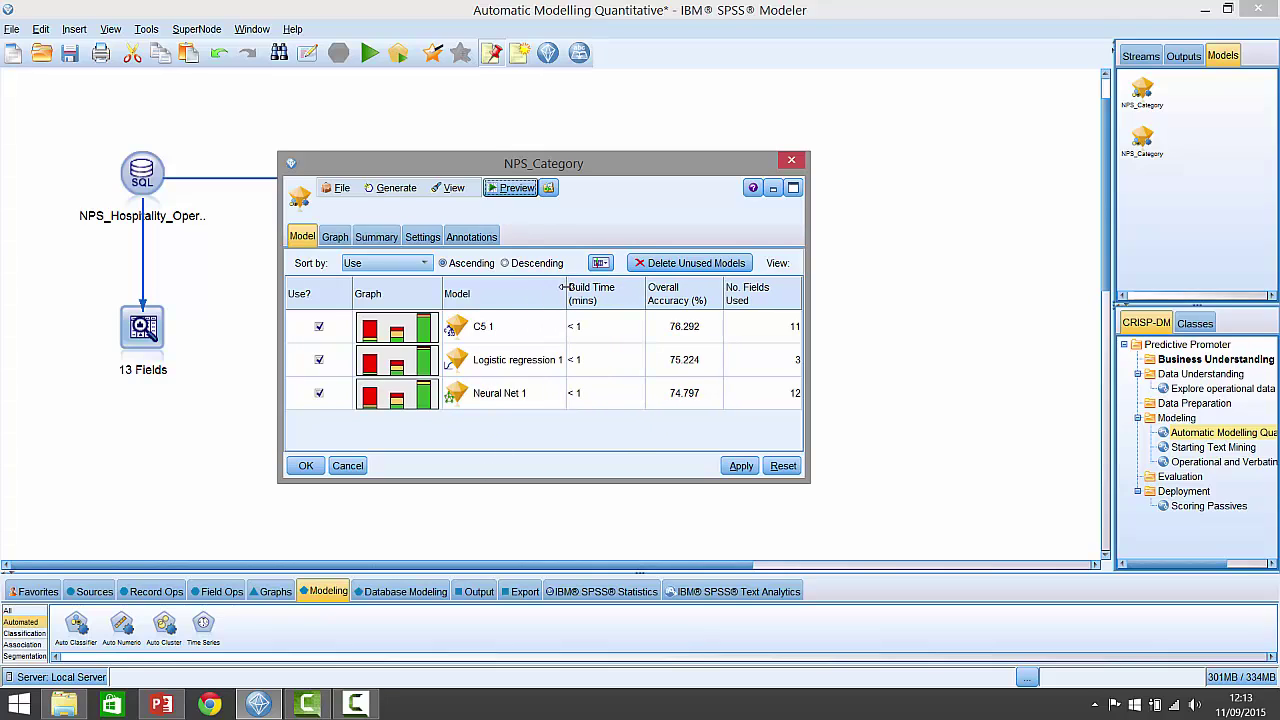
double_click(407, 333)
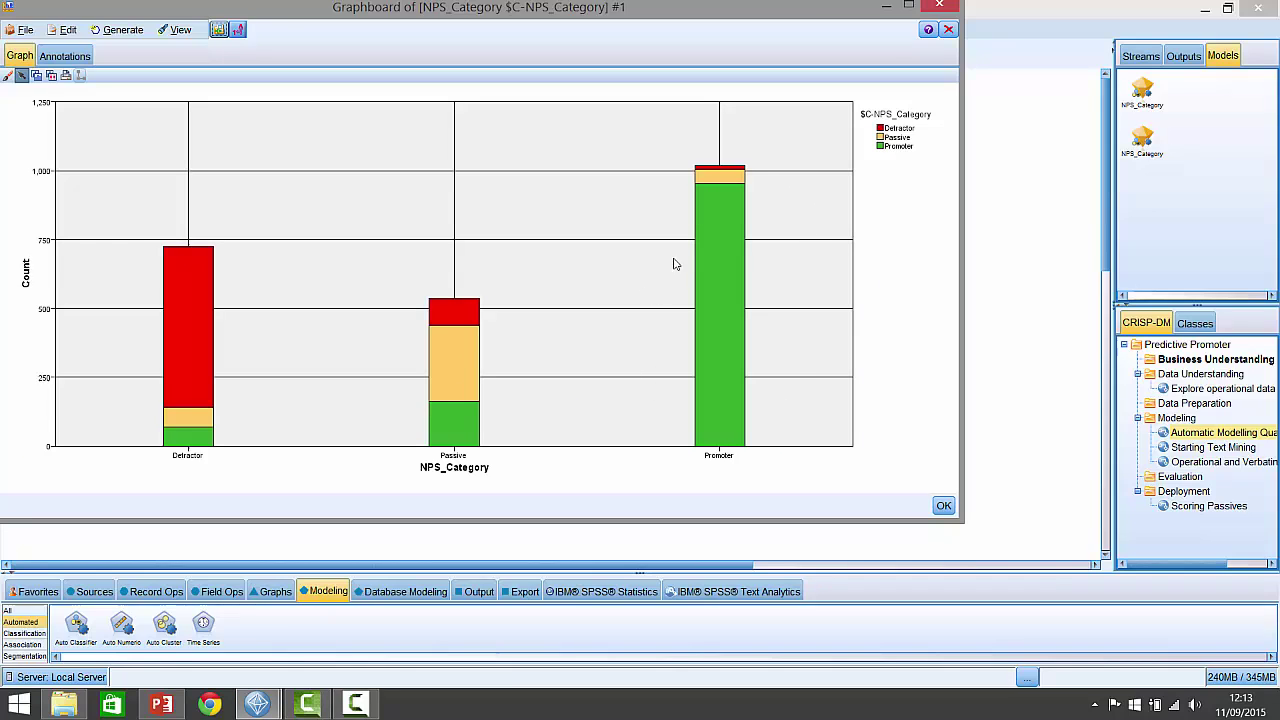
mouse_move(698, 370)
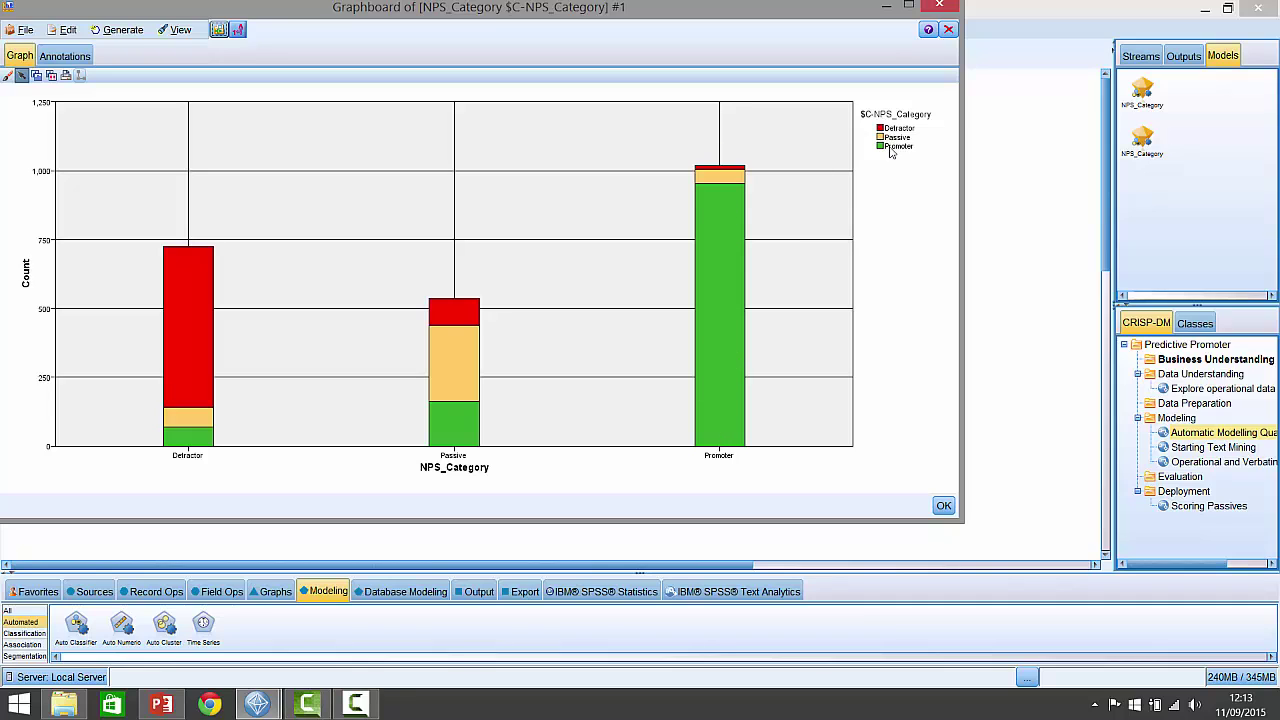
mouse_move(710, 218)
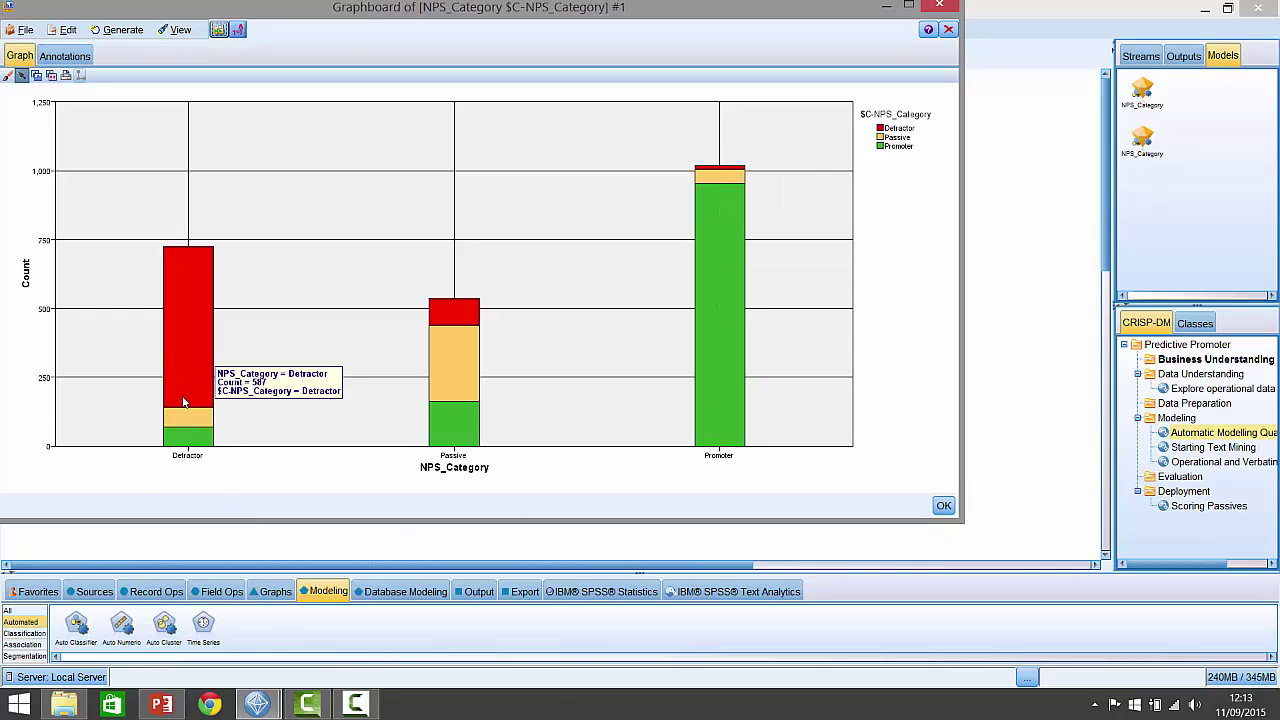
mouse_move(191, 372)
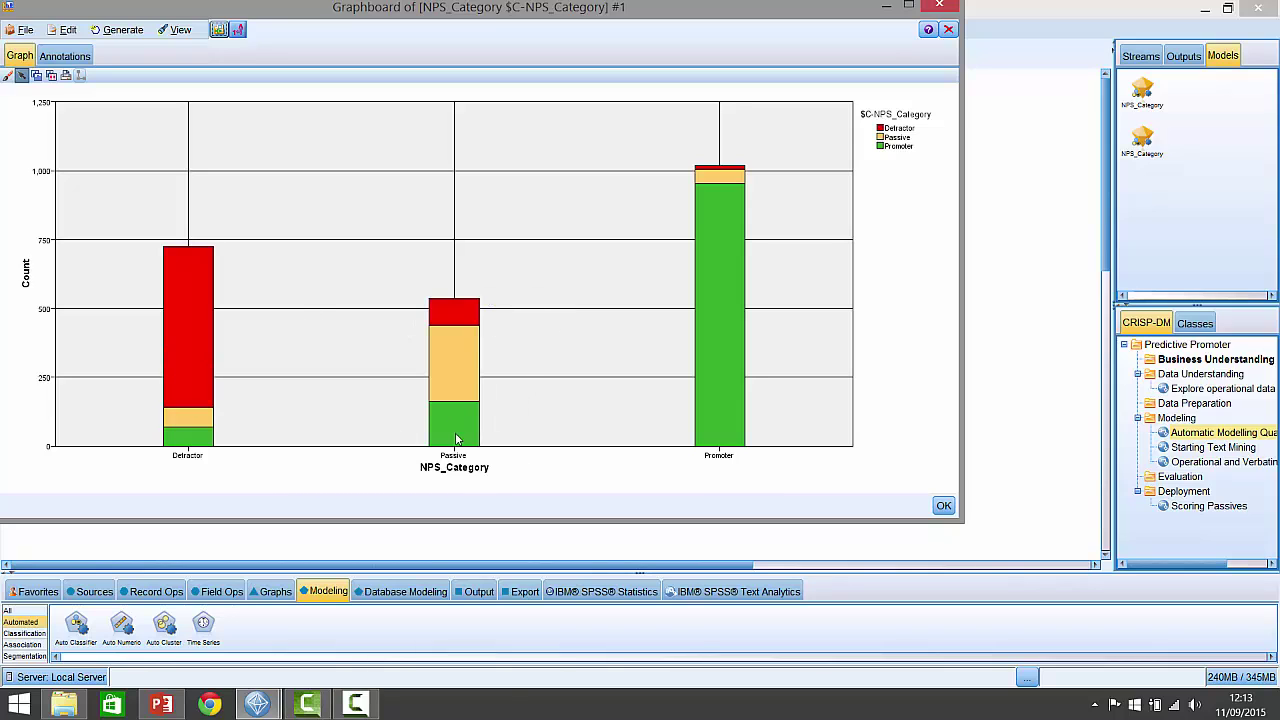
mouse_move(473, 335)
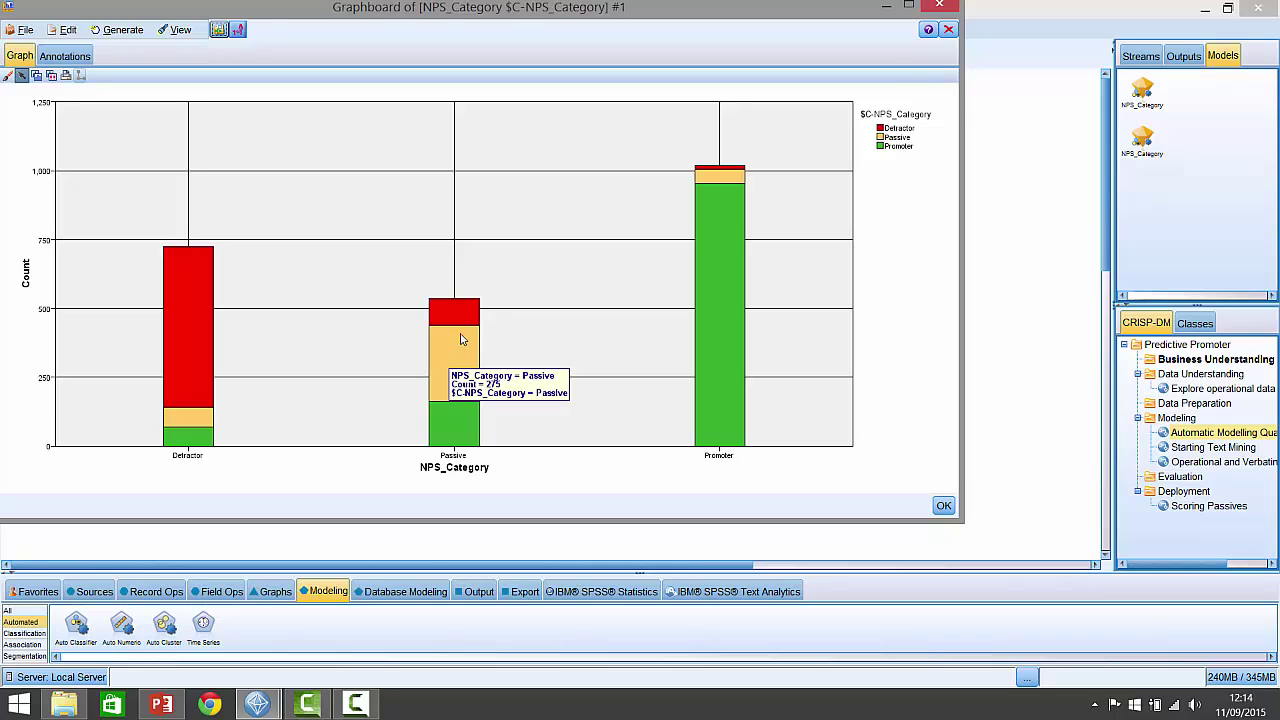
- Close the NPS_Category graph without saving and enlarge the model nugget dialog
left_click(948, 31)
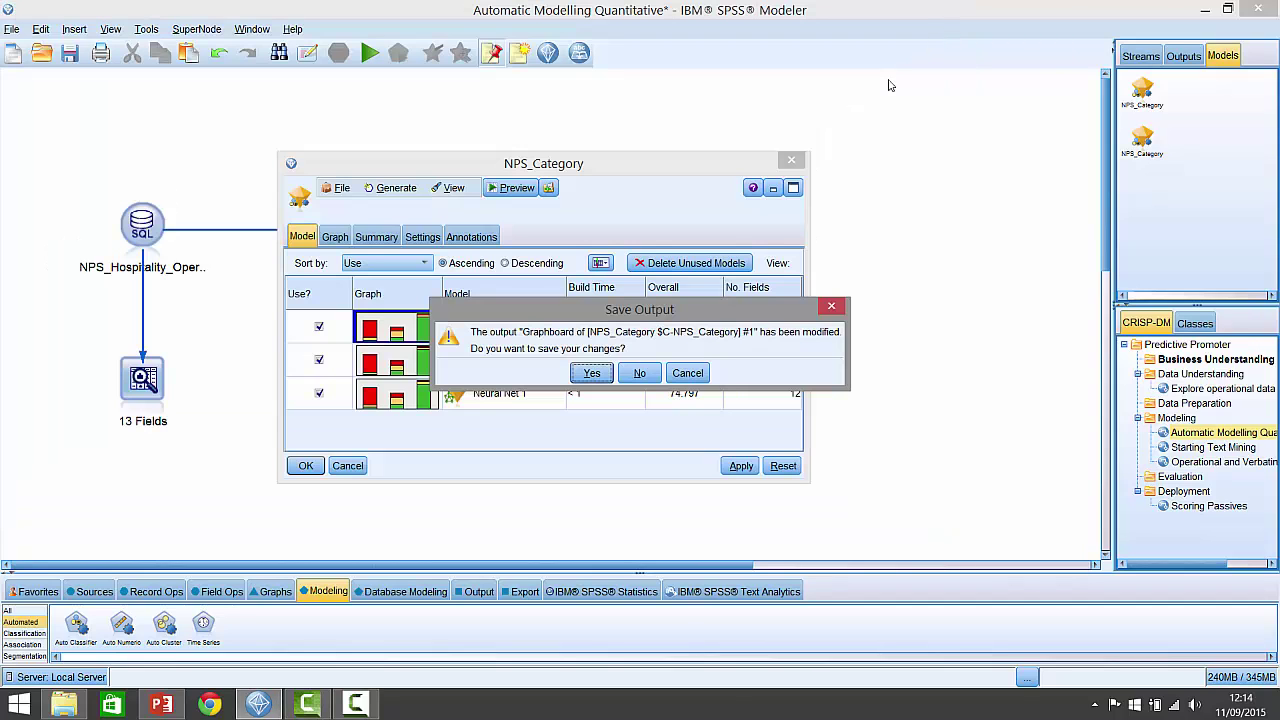
left_click(643, 373)
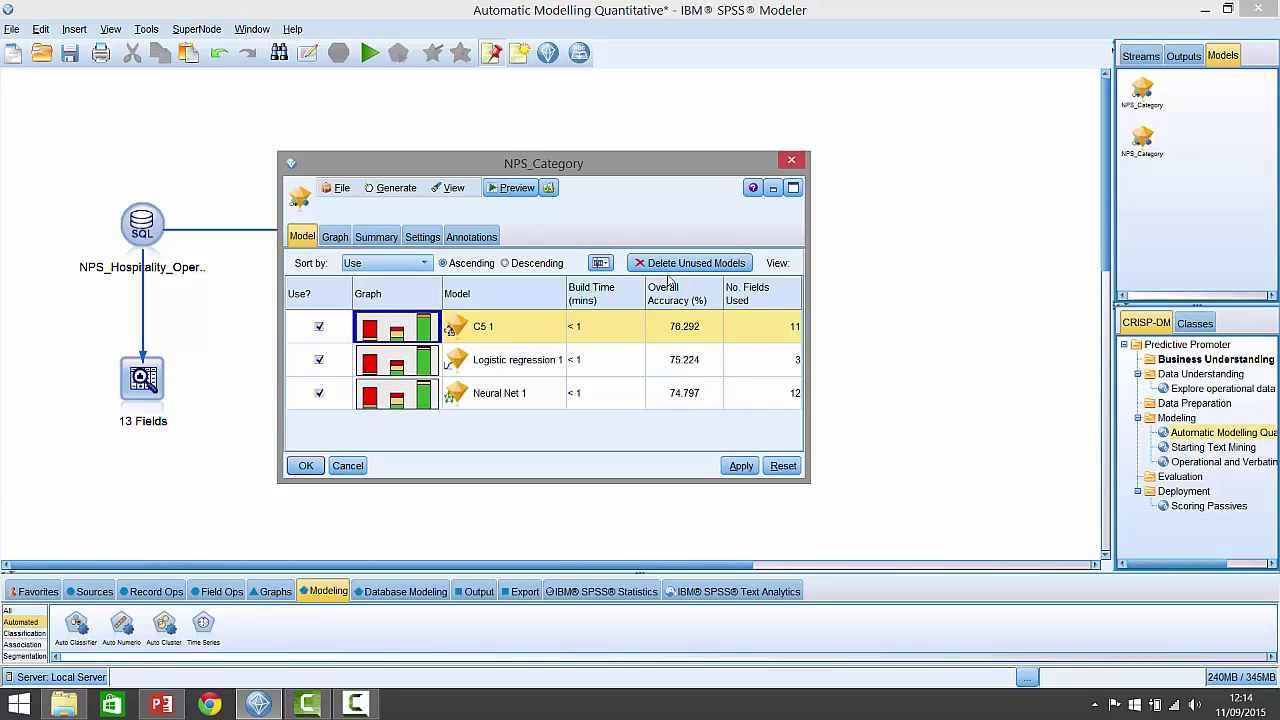
left_click_drag(809, 481, 945, 493)
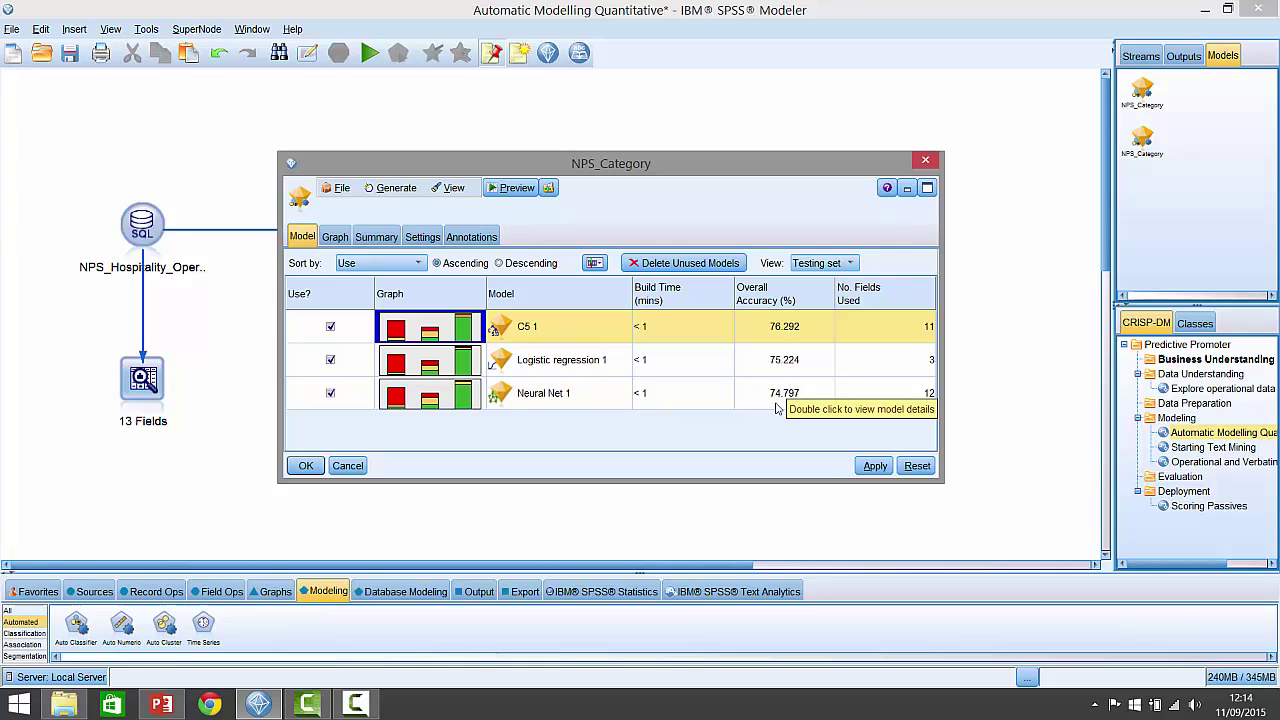
- Switch the view to Training set accuracies (C5 1 at 82.642%), then back to Testing set
left_click(817, 266)
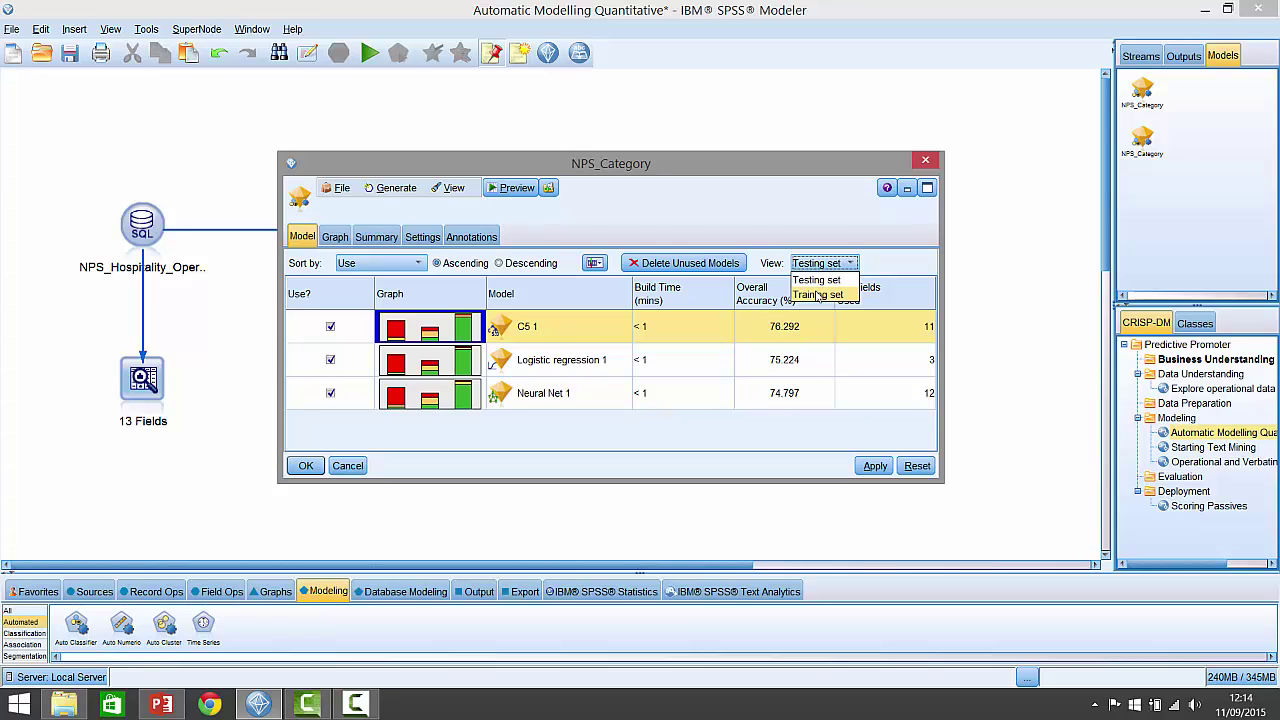
left_click(817, 295)
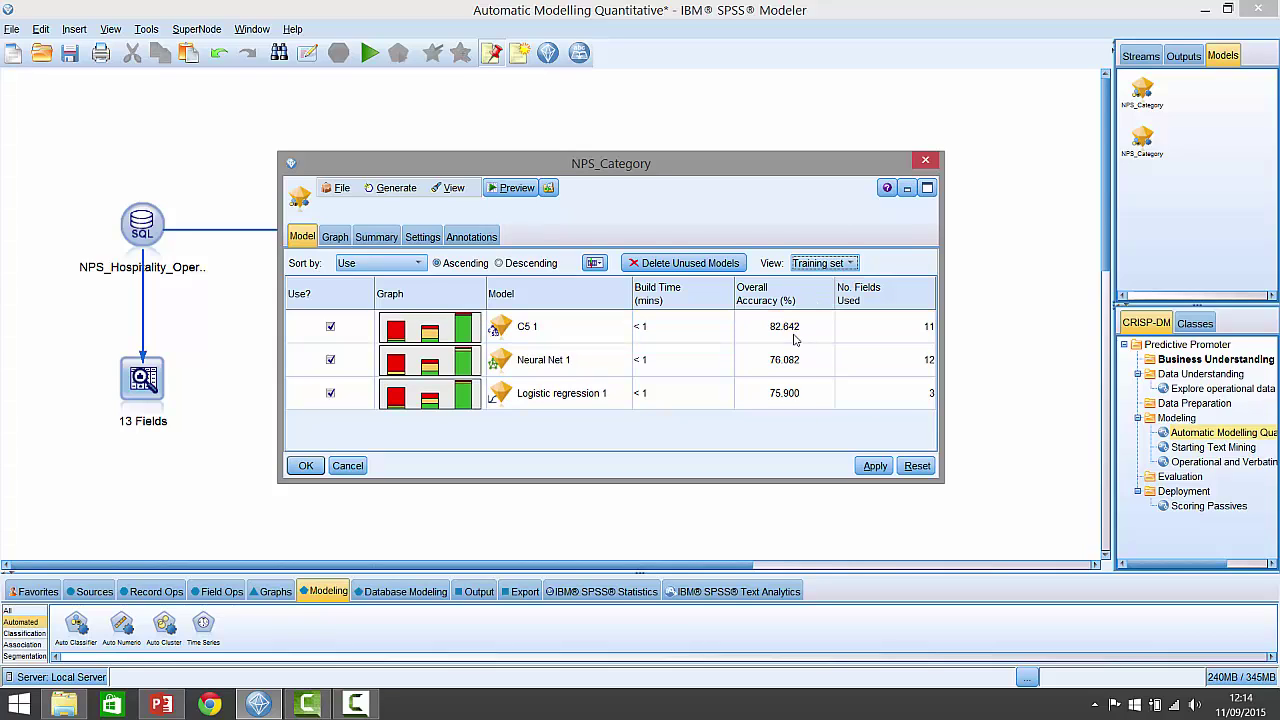
left_click(833, 263)
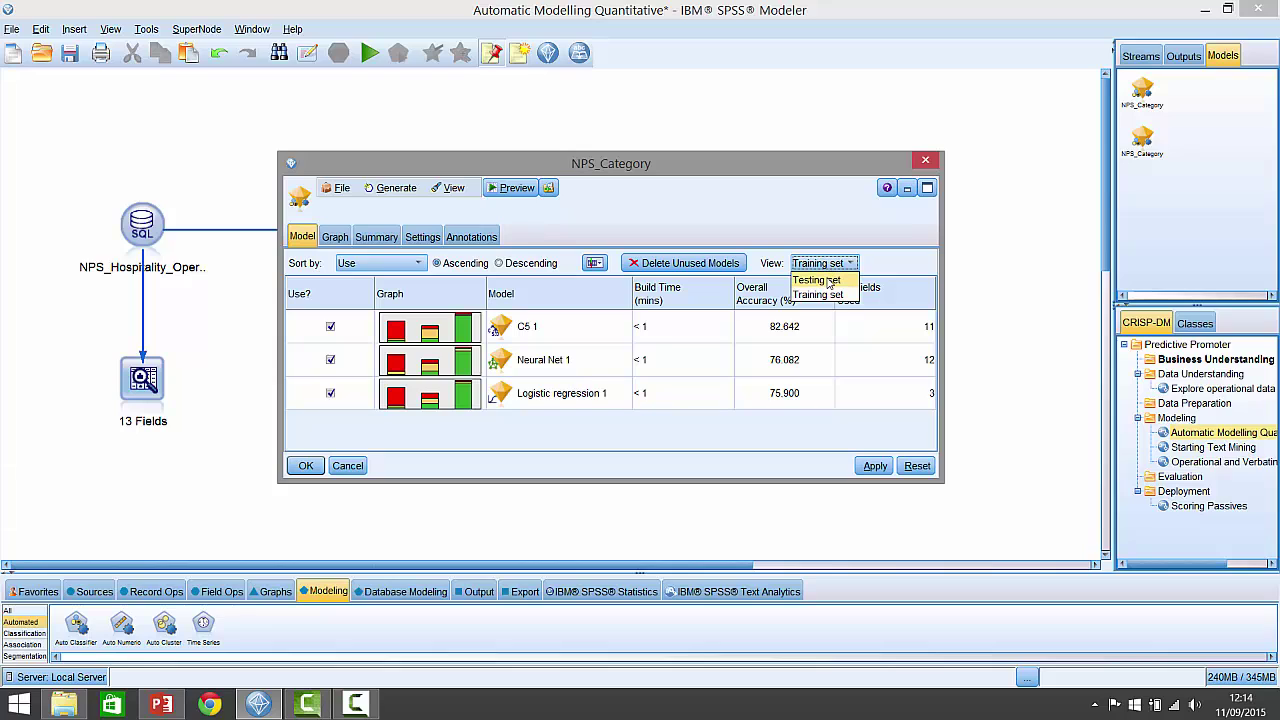
left_click(828, 281)
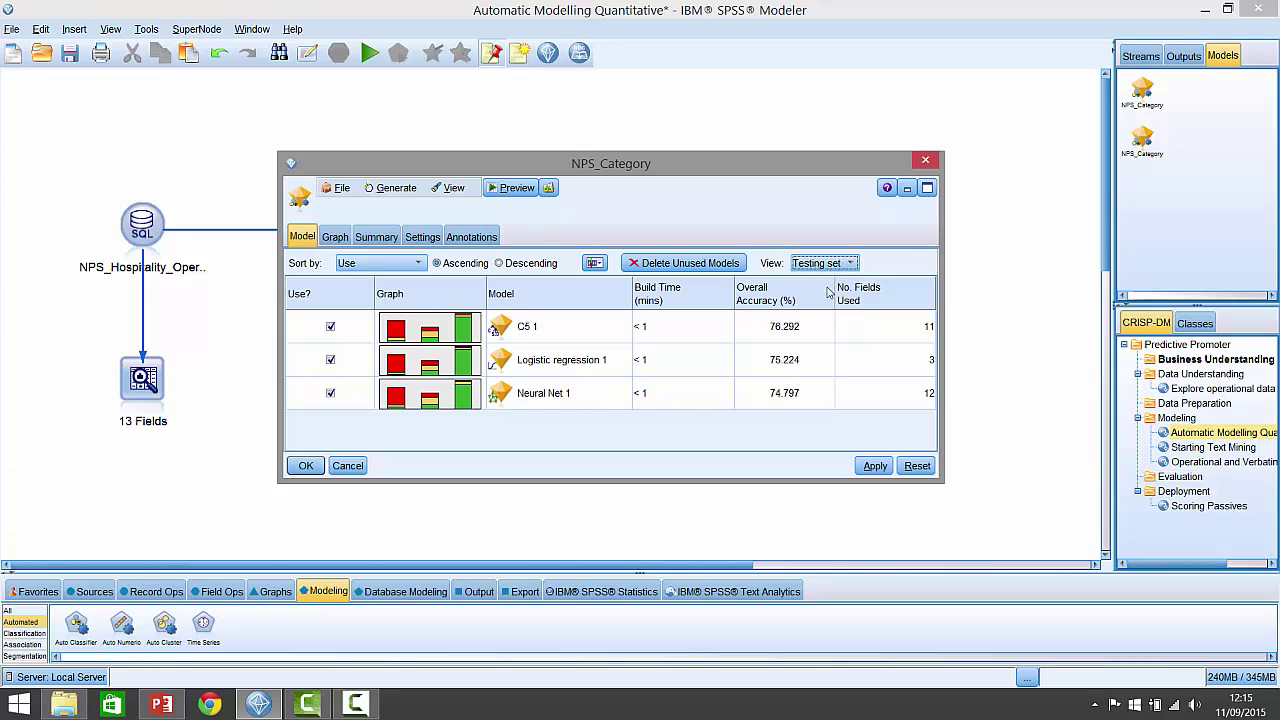
- Open the C5 1 model in an enlarged window and inspect Detractor rules 1 and 8
double_click(502, 330)
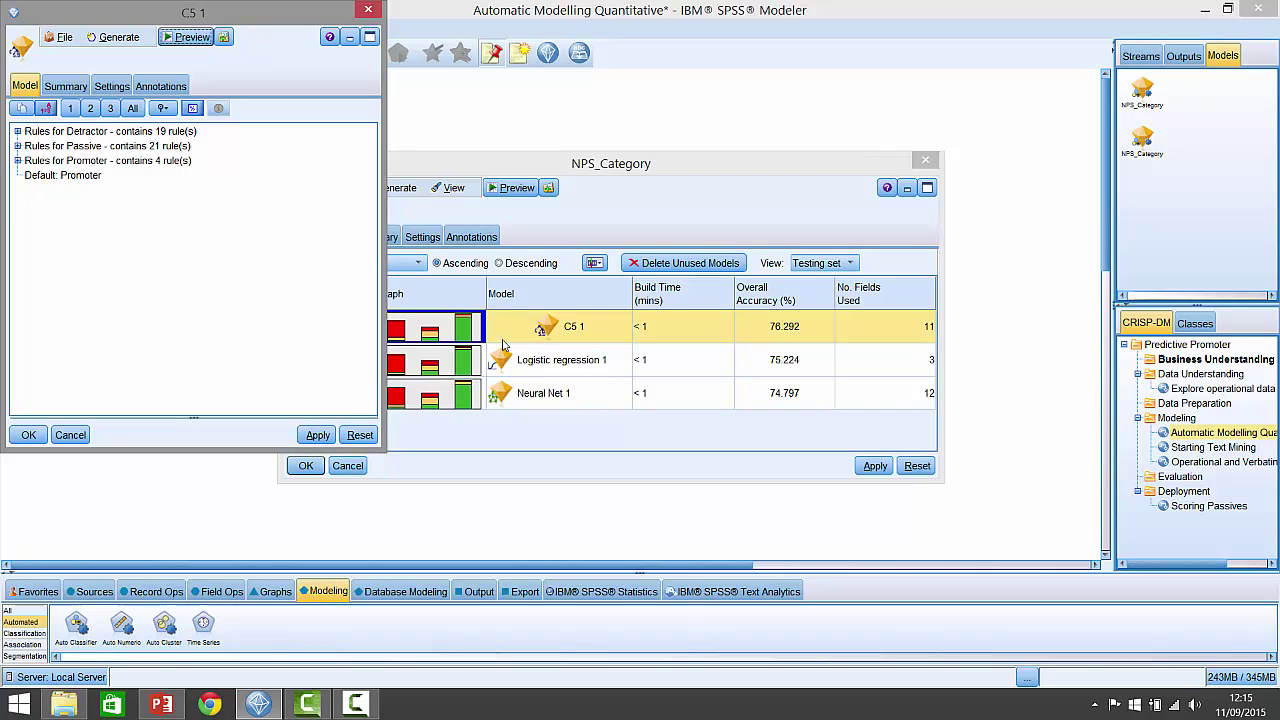
left_click_drag(382, 451, 895, 621)
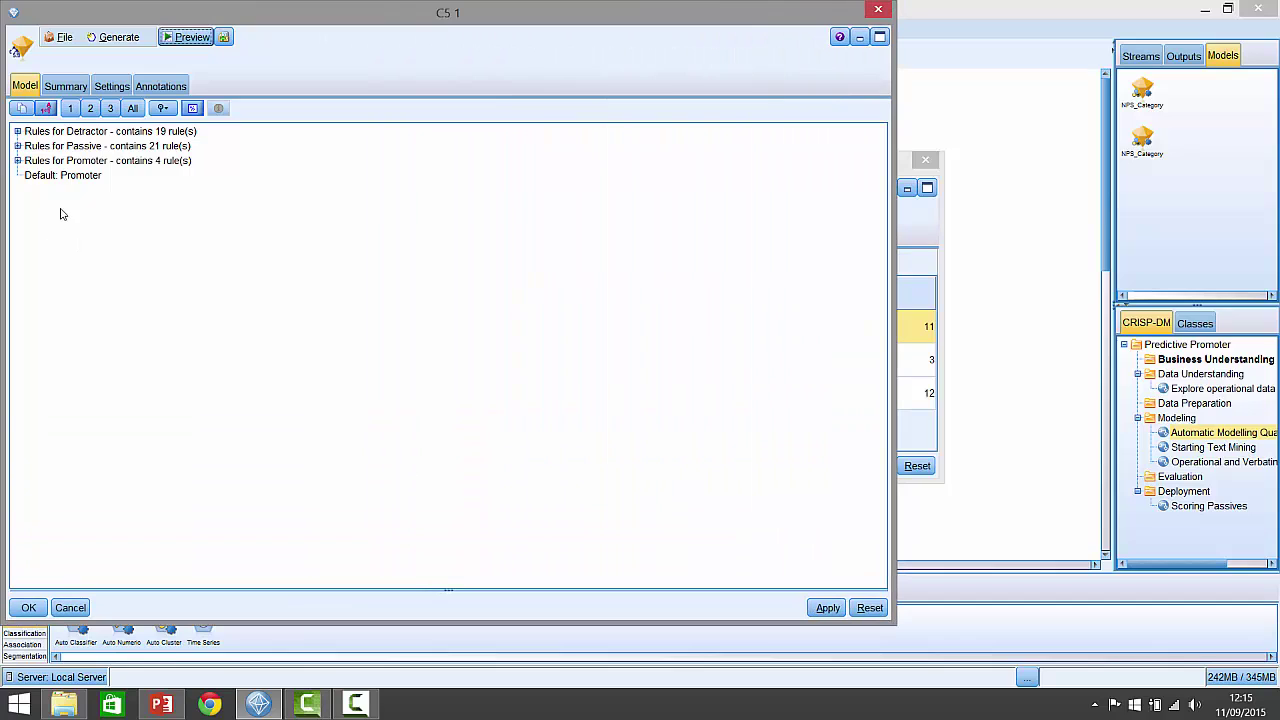
left_click(17, 131)
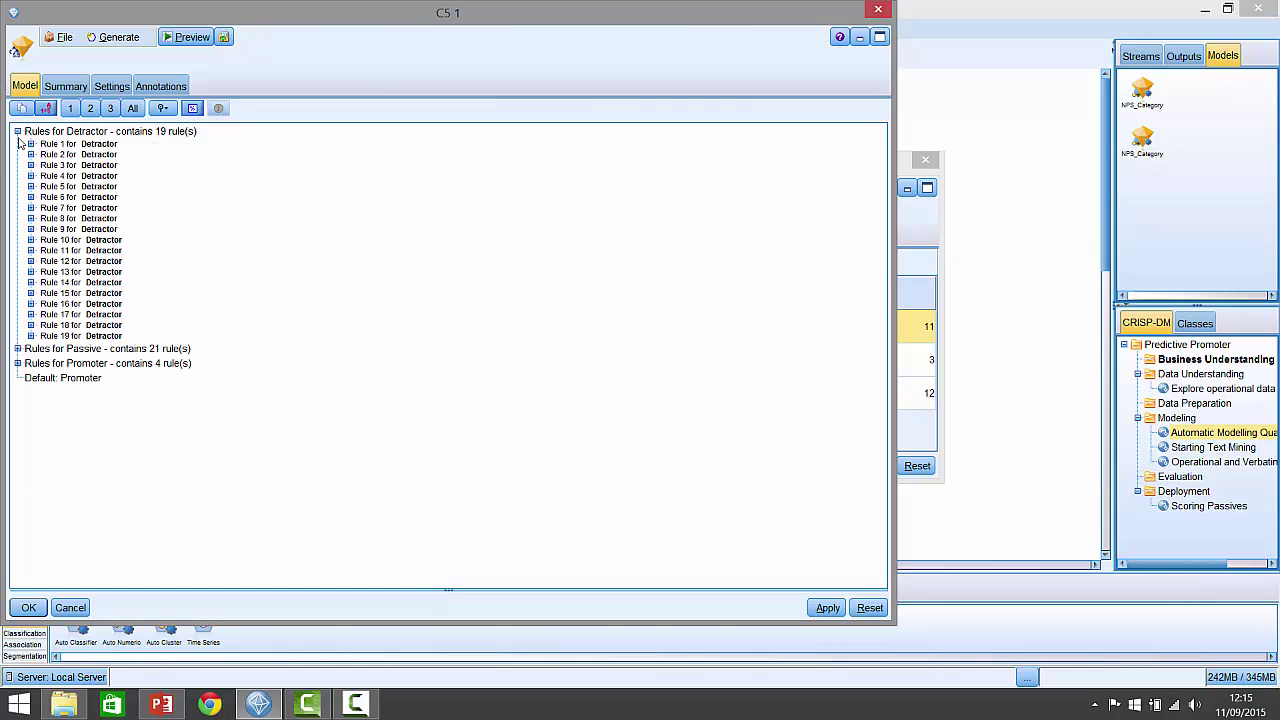
left_click(31, 144)
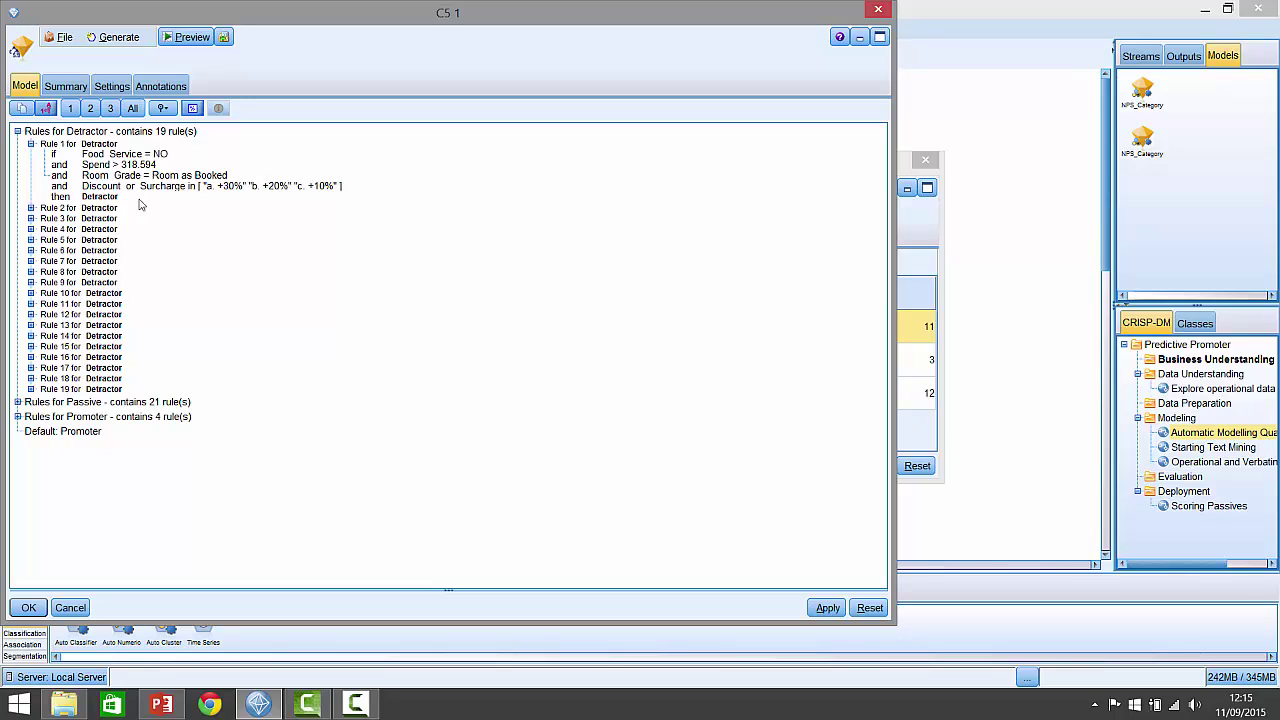
left_click(31, 144)
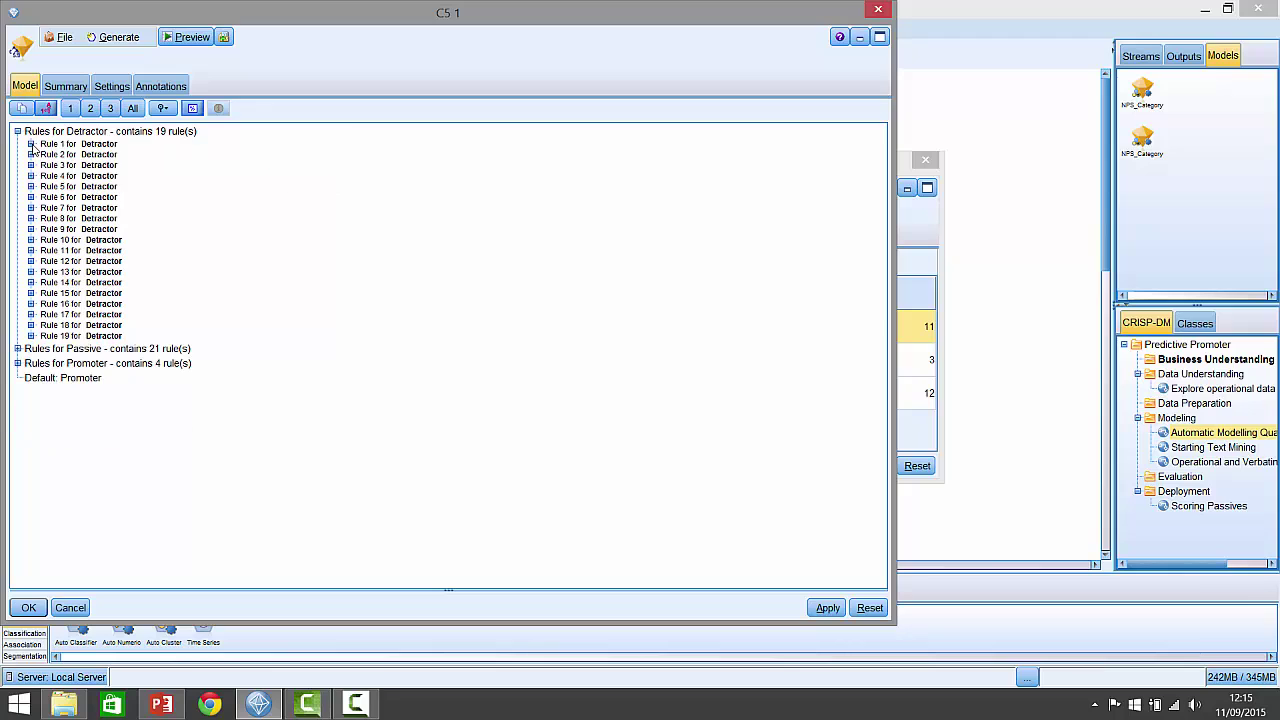
left_click(31, 218)
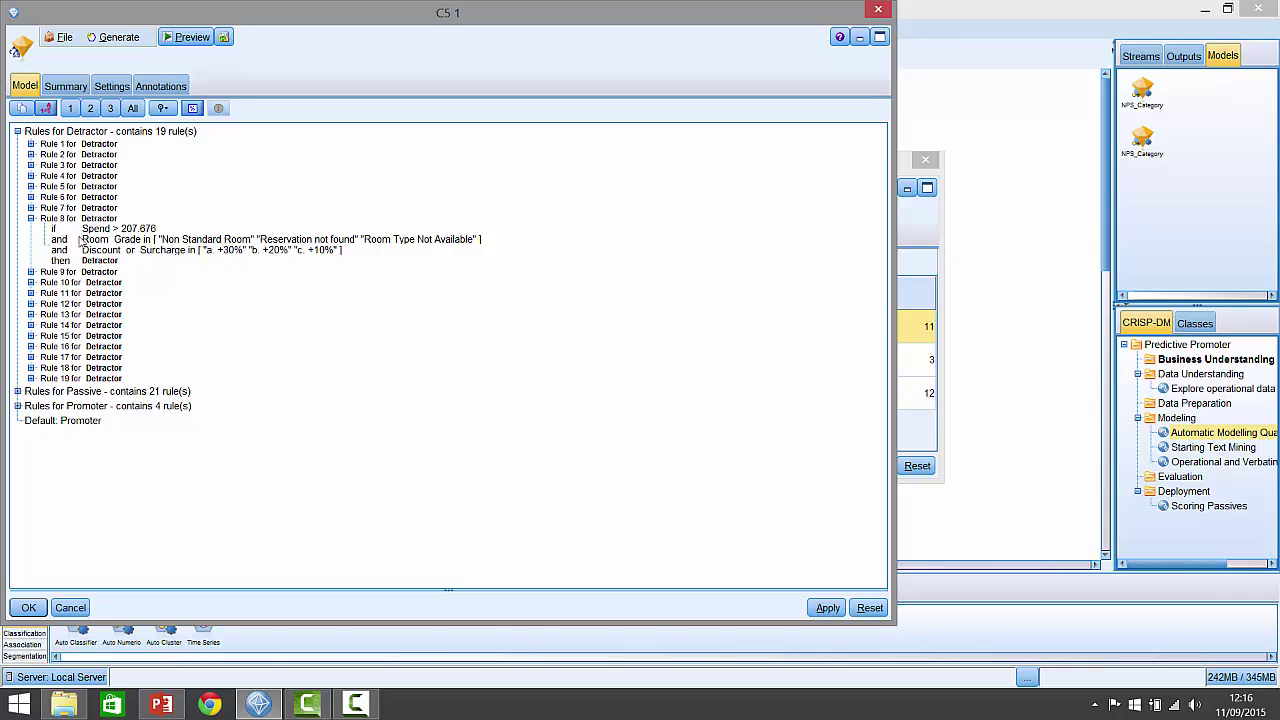
left_click(31, 218)
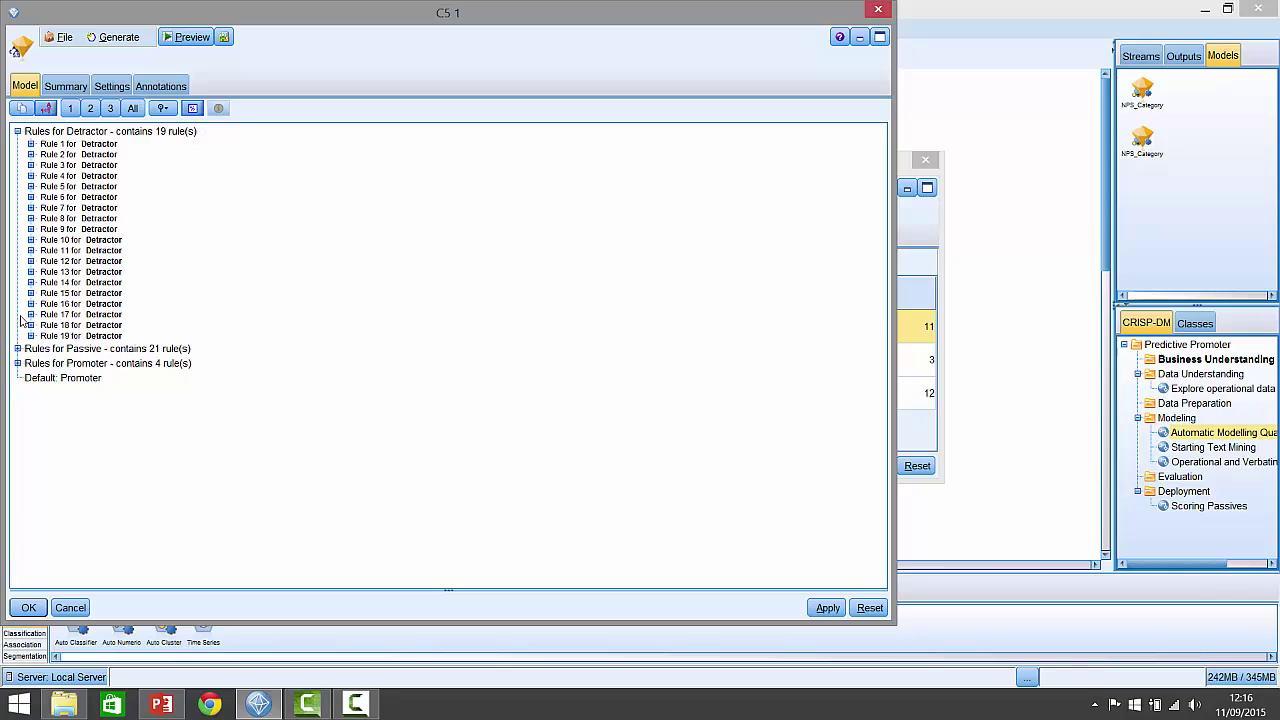
- Inspect the conditions of Rule 1 for Passive and Rule 1 for Promoter
left_click(17, 348)
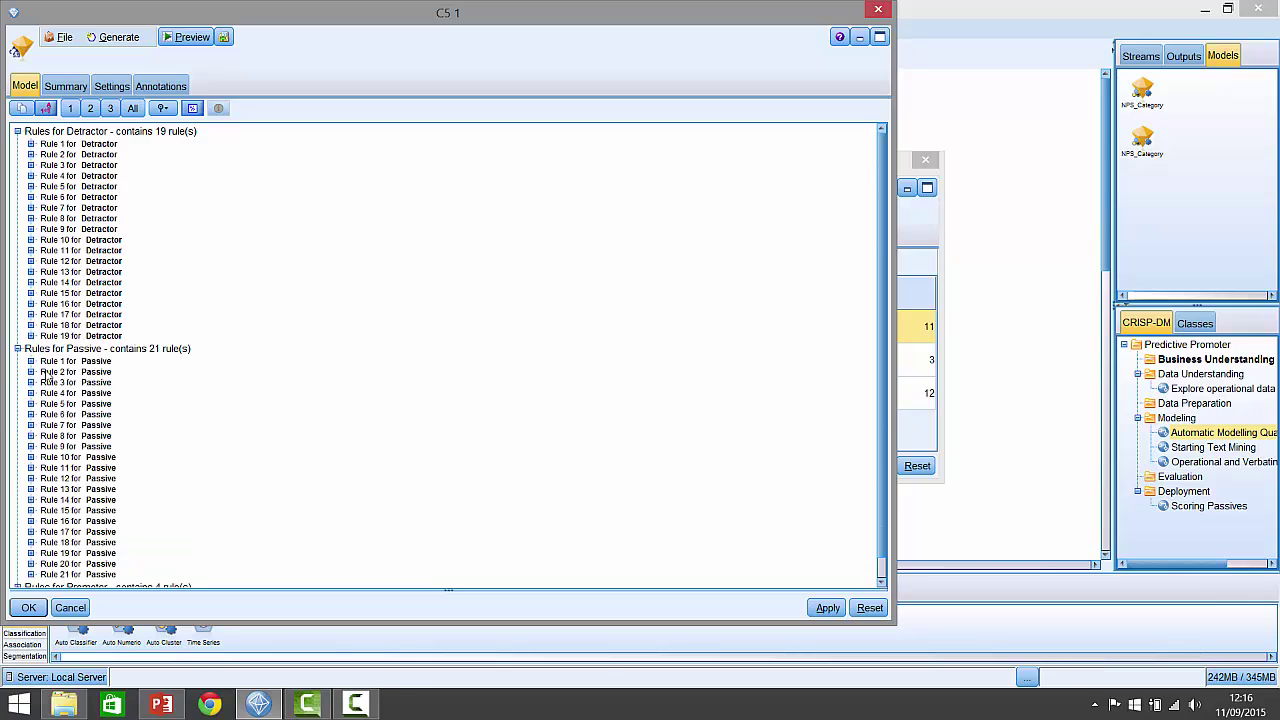
left_click(31, 361)
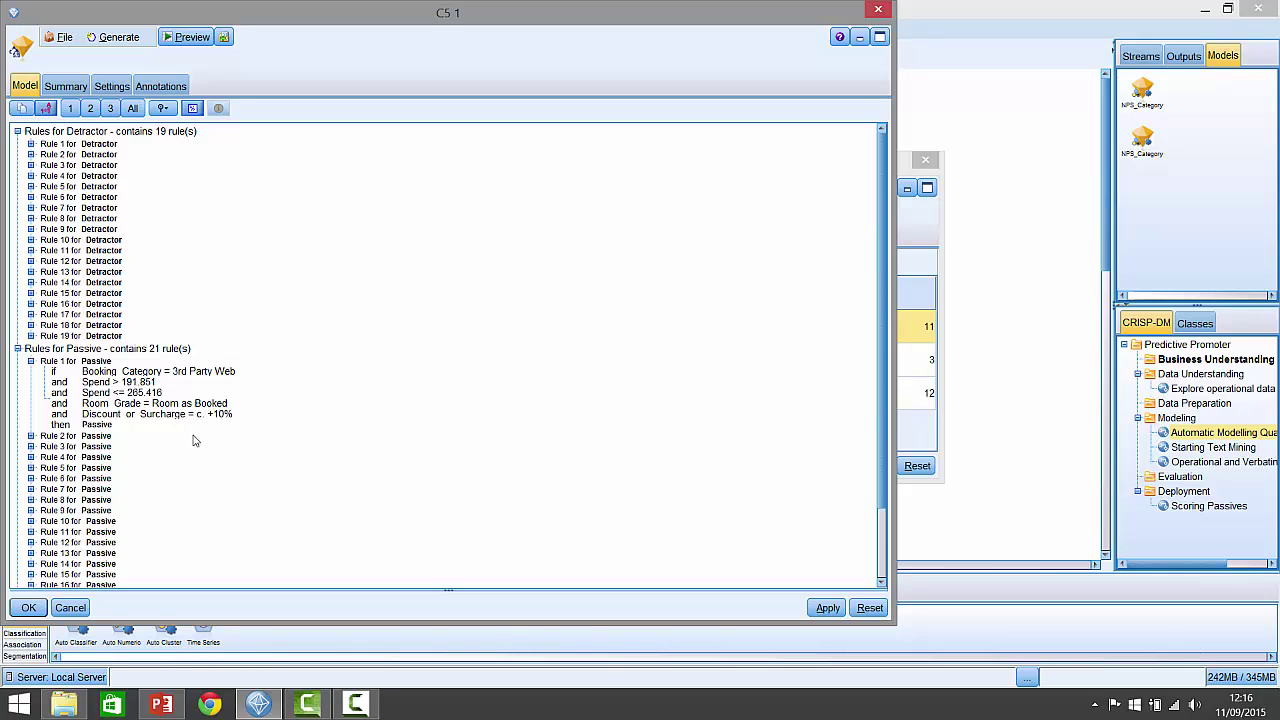
left_click(17, 348)
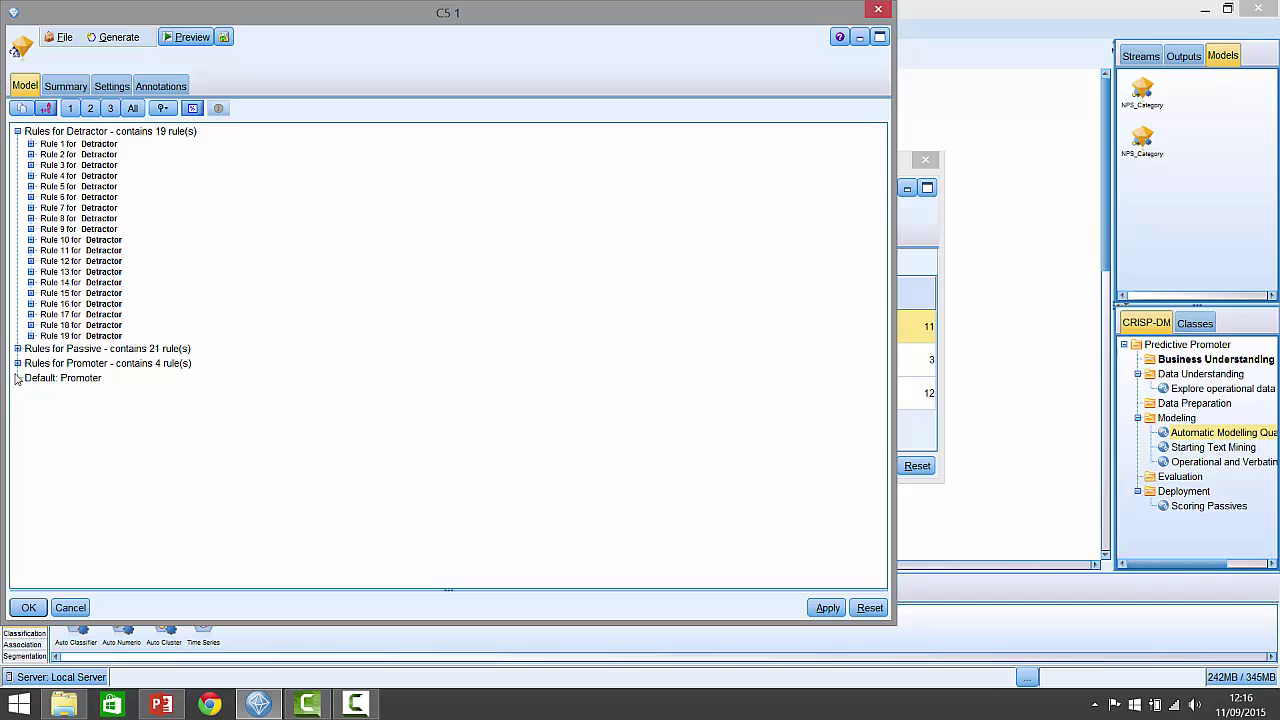
left_click(17, 363)
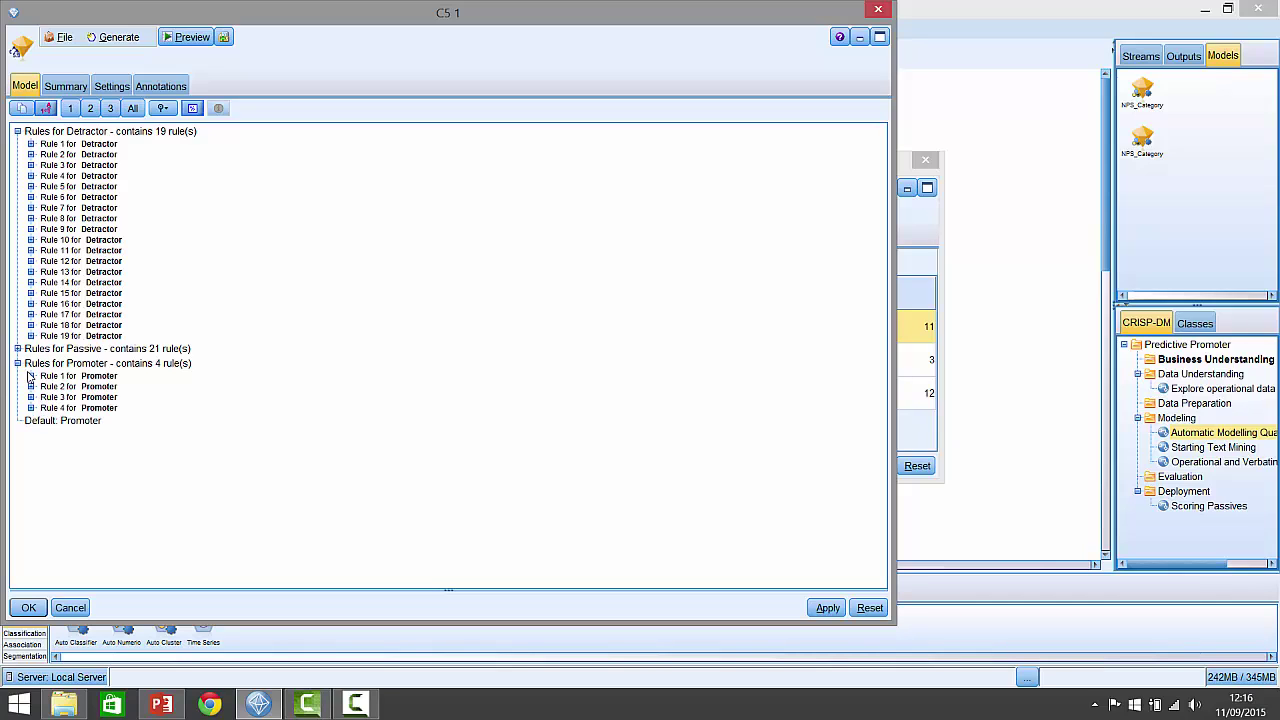
left_click(31, 376)
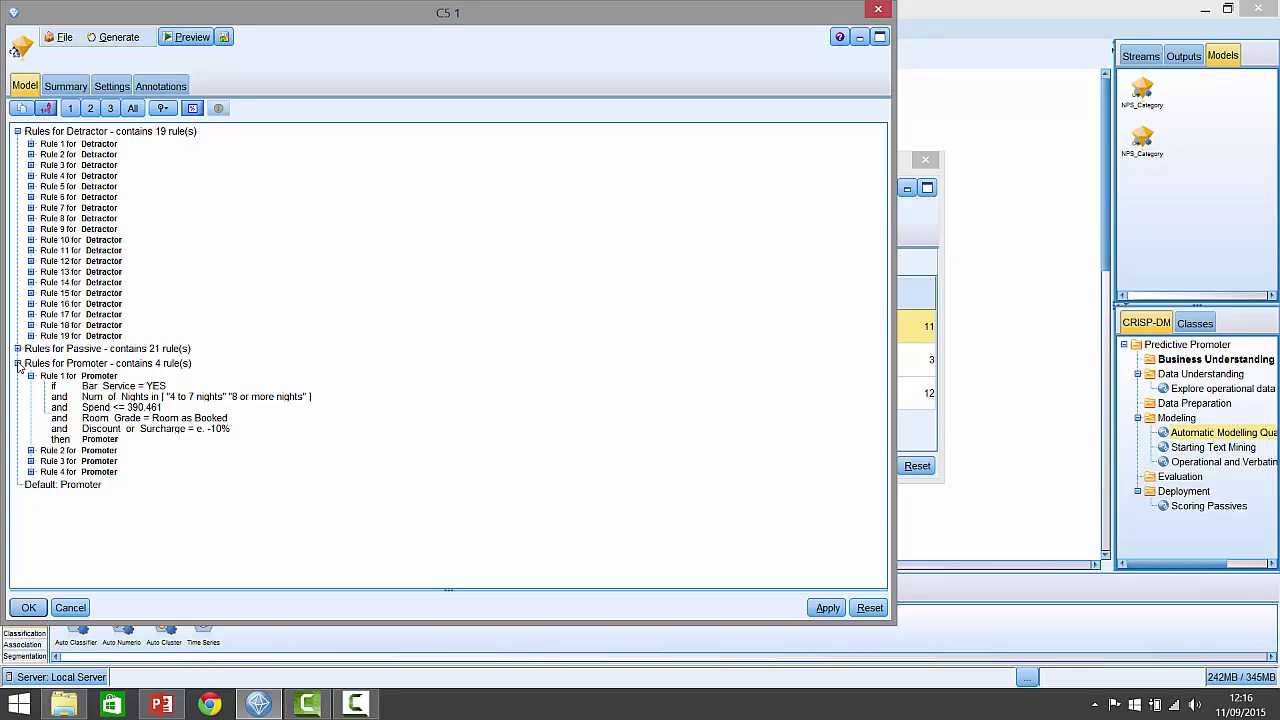
left_click(17, 364)
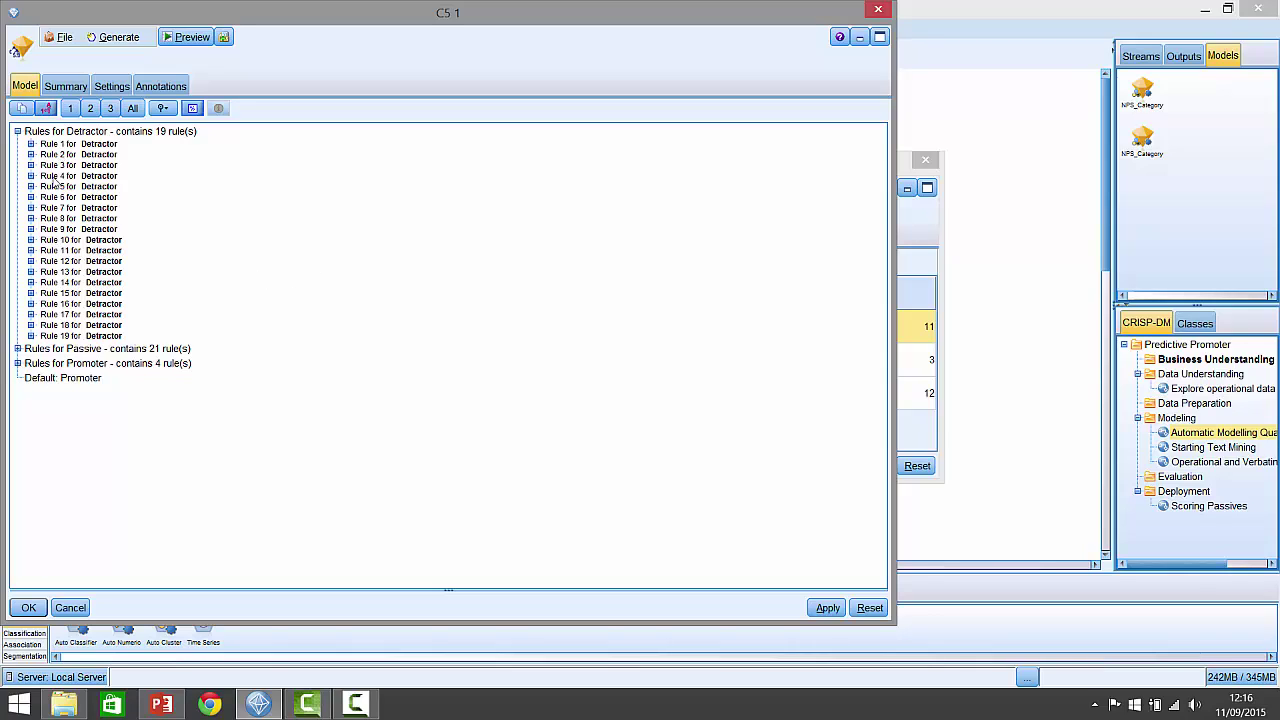
- Expand Detractor rules 7, 9, 11 and 14, then close the C5 1 window
left_click(30, 207)
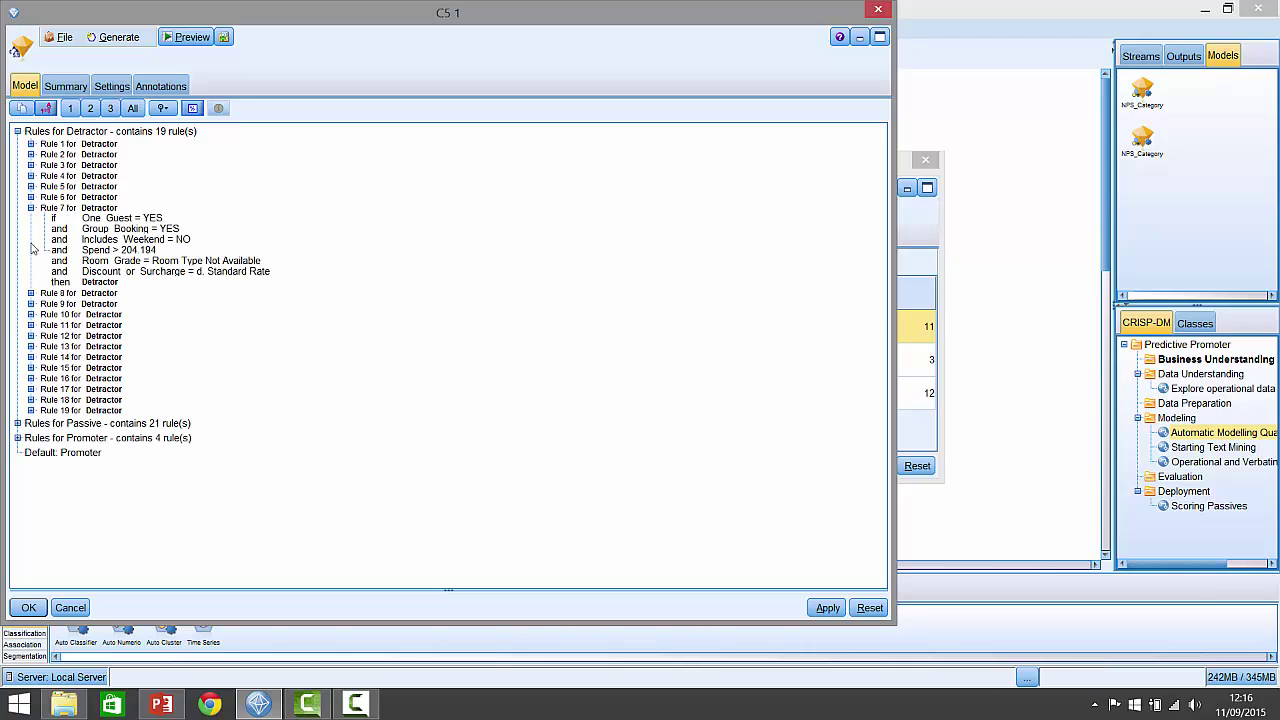
left_click(30, 304)
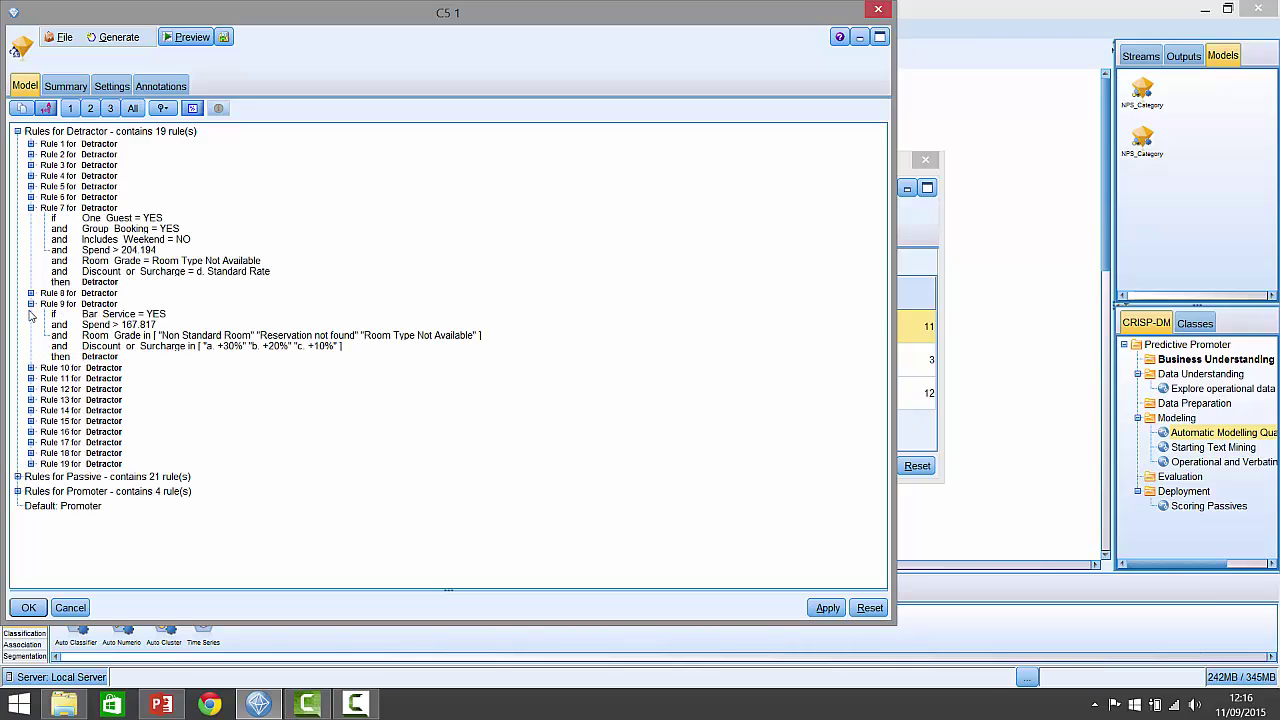
left_click(31, 378)
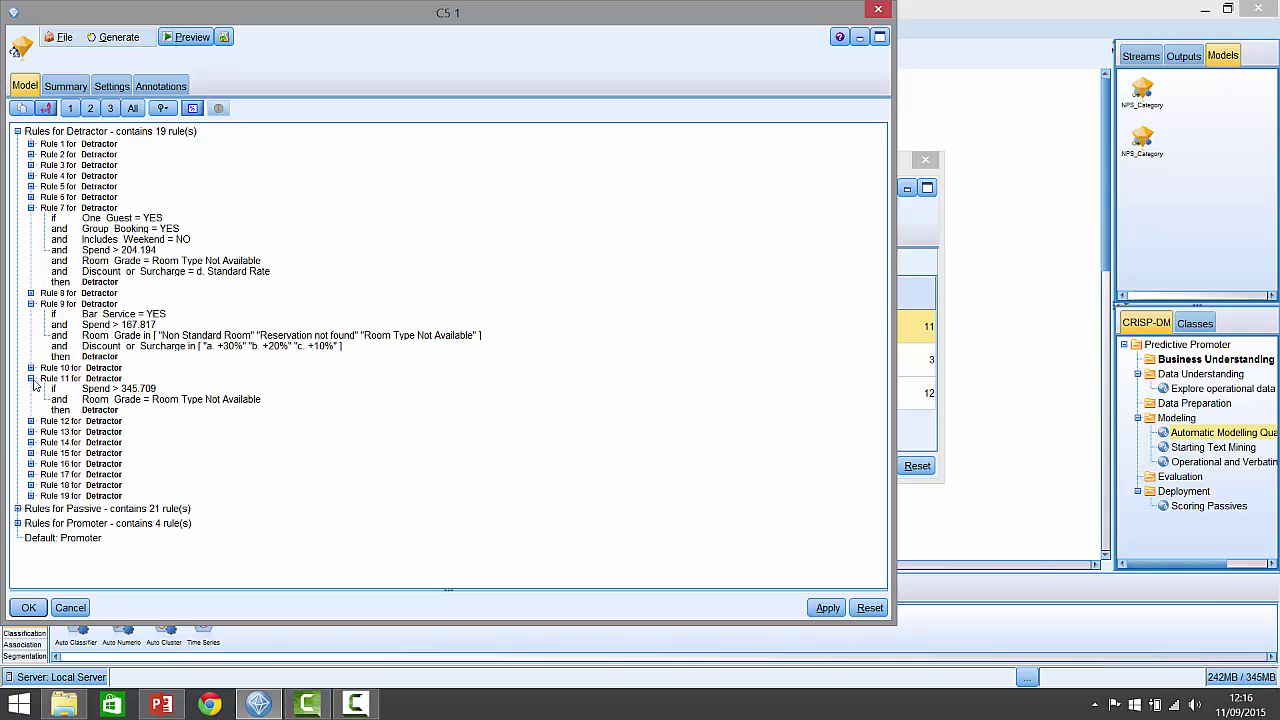
left_click(31, 442)
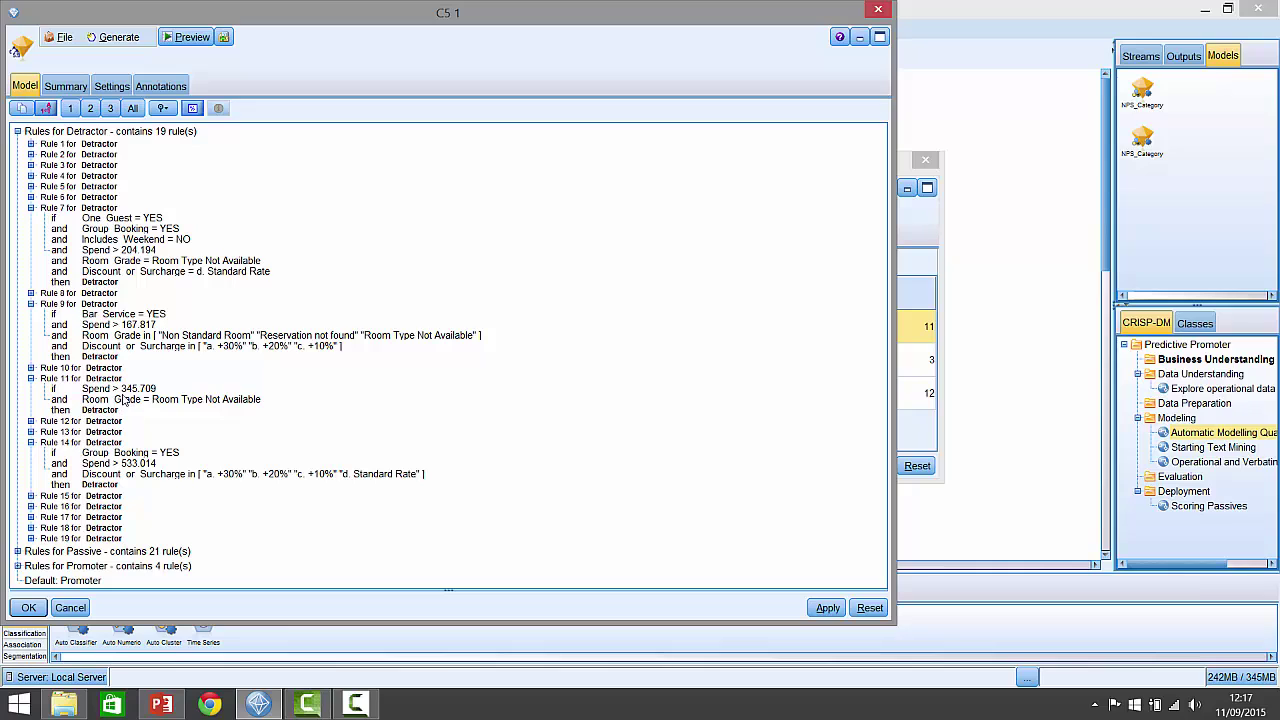
left_click(880, 10)
- Review Logistic regression 1's summary and advanced output, close it, and show the ensemble's Graph tab
double_click(519, 366)
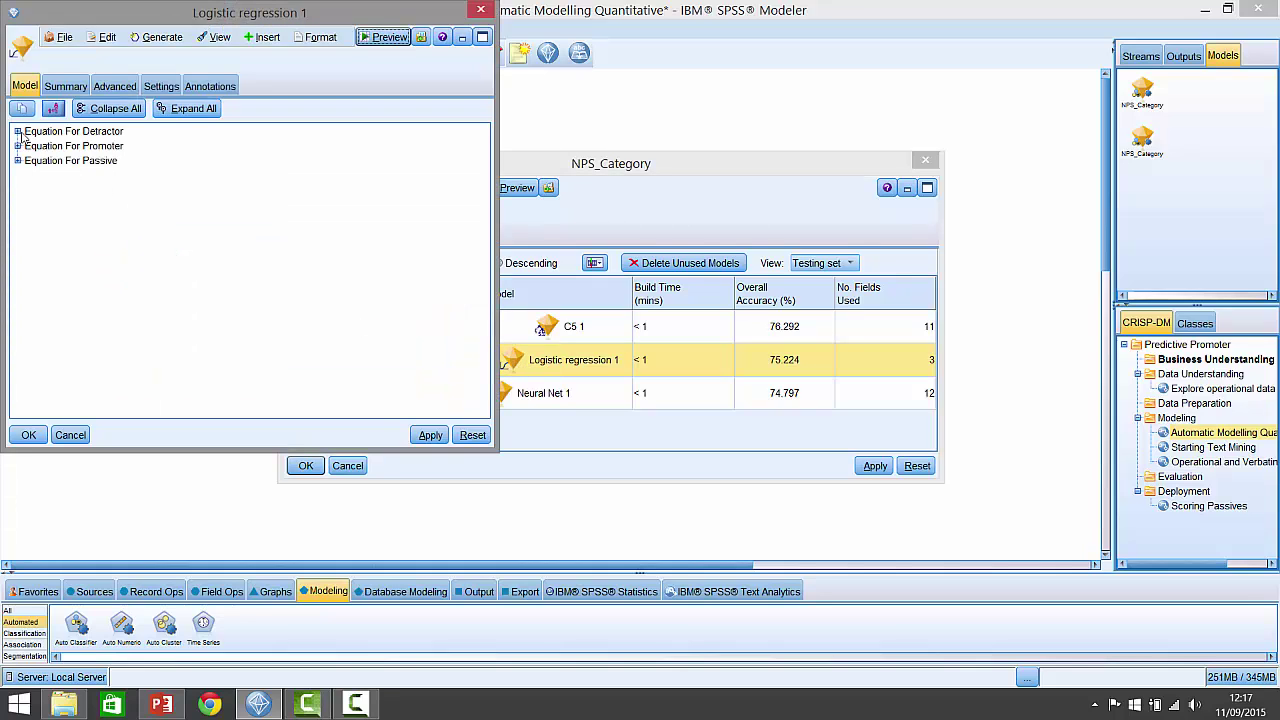
left_click(60, 87)
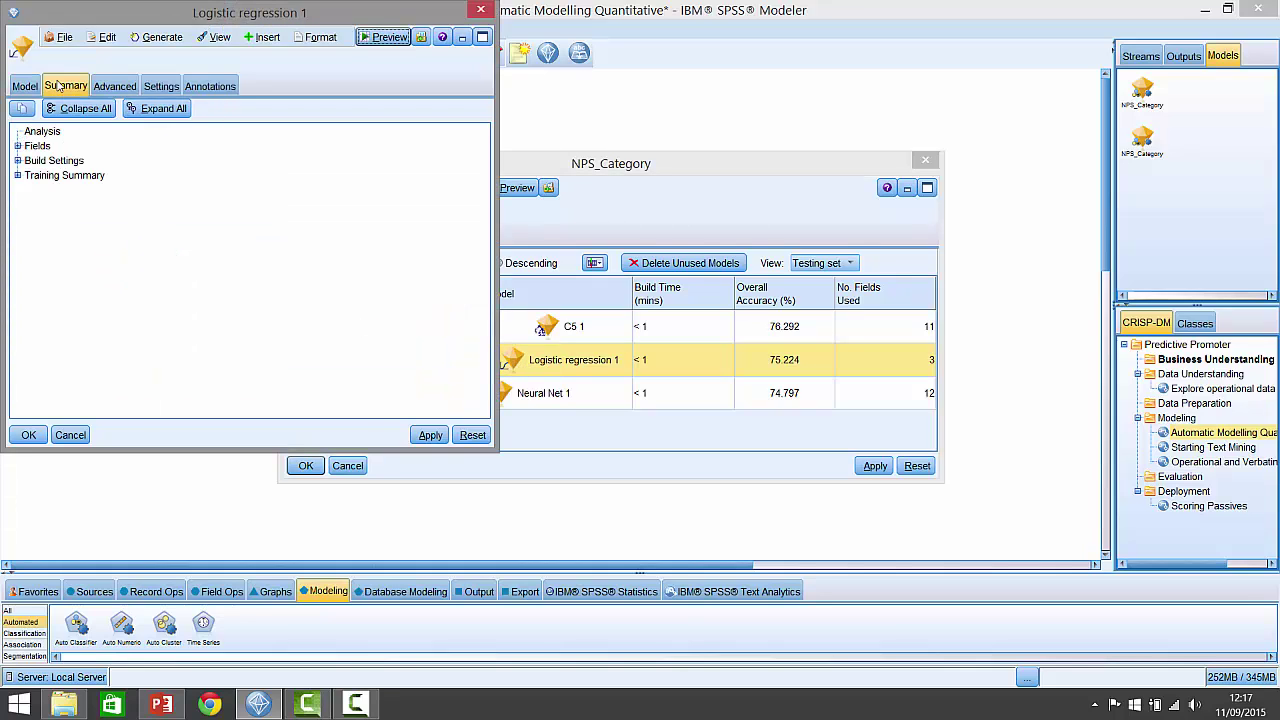
left_click(118, 87)
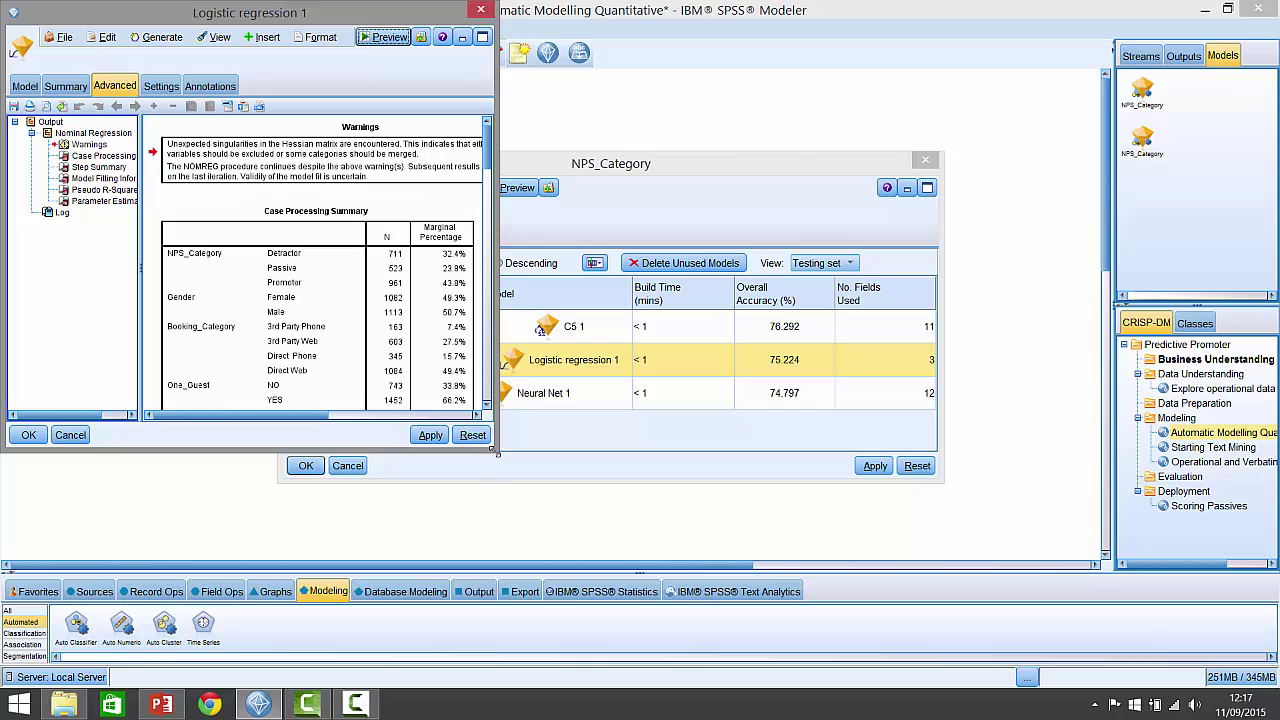
left_click_drag(495, 451, 850, 538)
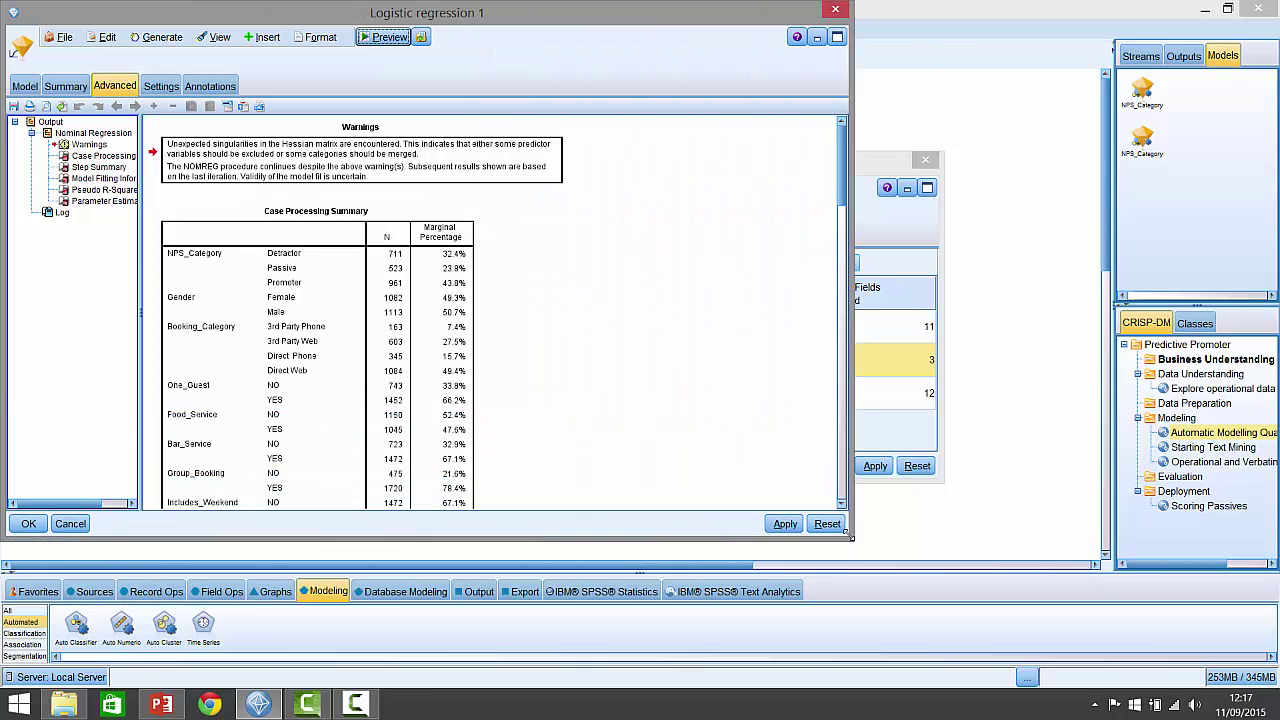
left_click(843, 12)
left_click(336, 236)
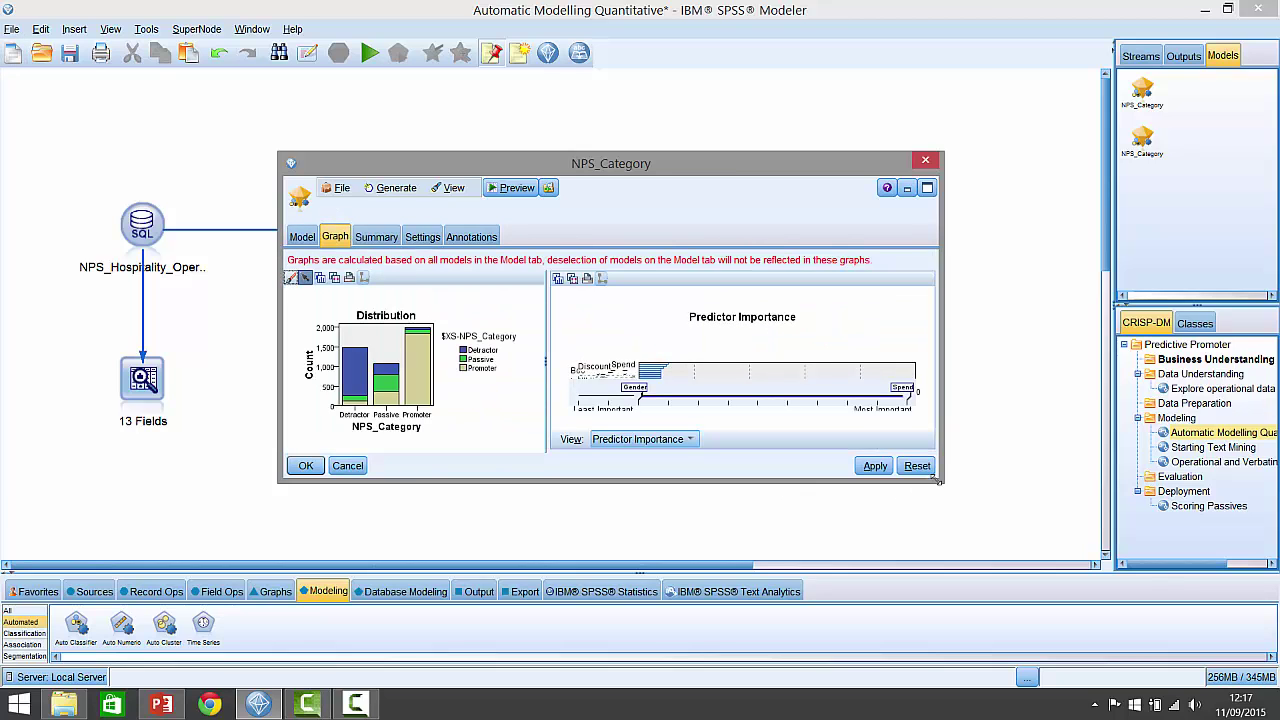
- Enlarge, reposition and widen the NPS_Category window so its charts grow
left_click_drag(938, 482, 1006, 688)
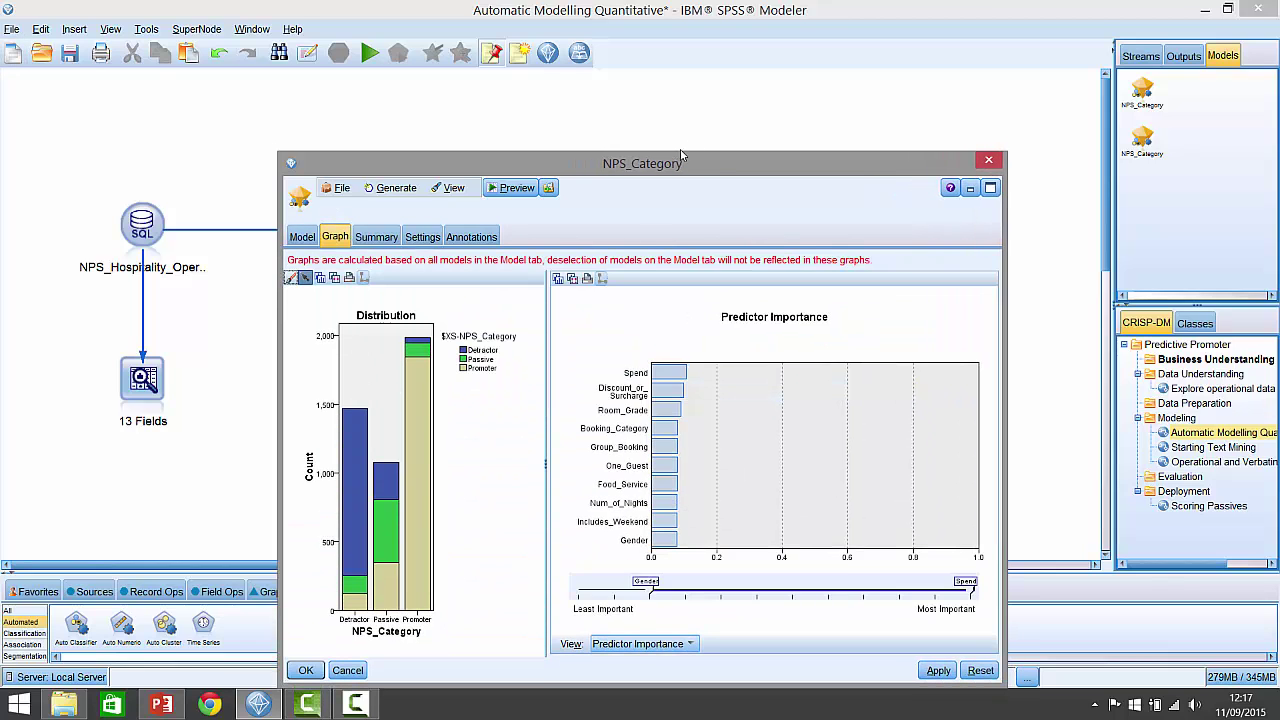
left_click_drag(680, 155, 601, 39)
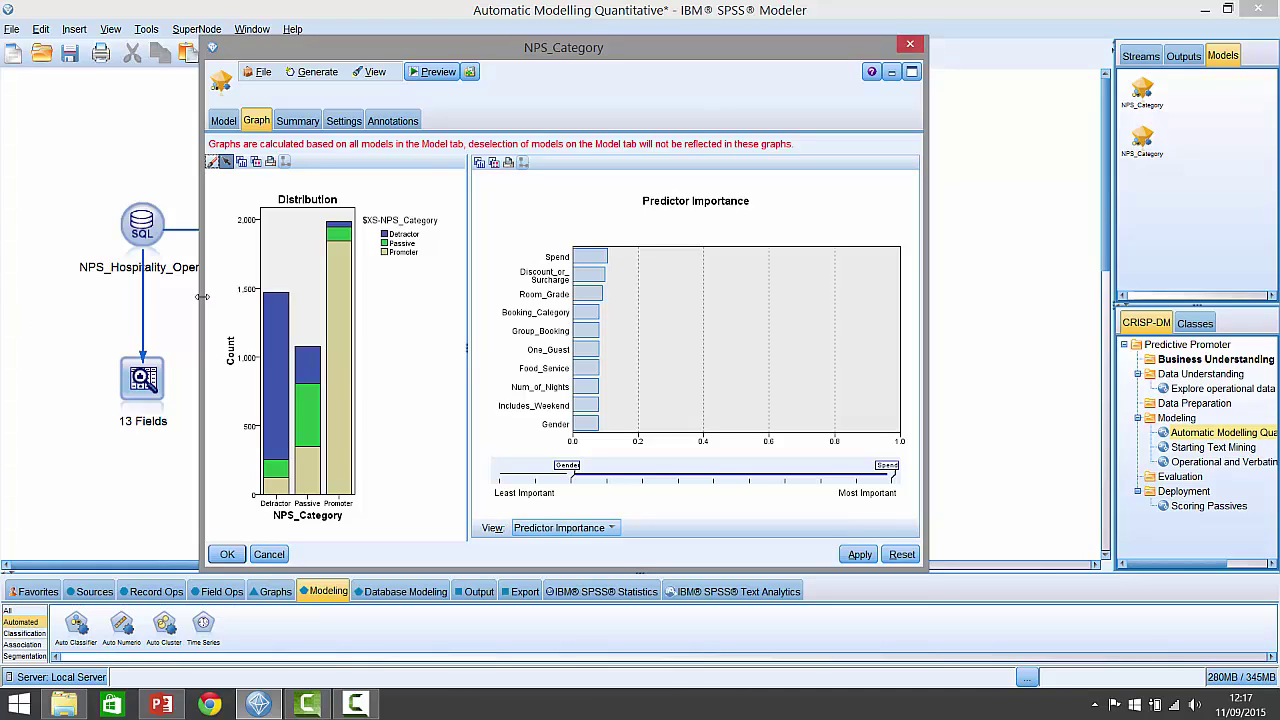
left_click_drag(202, 296, 36, 300)
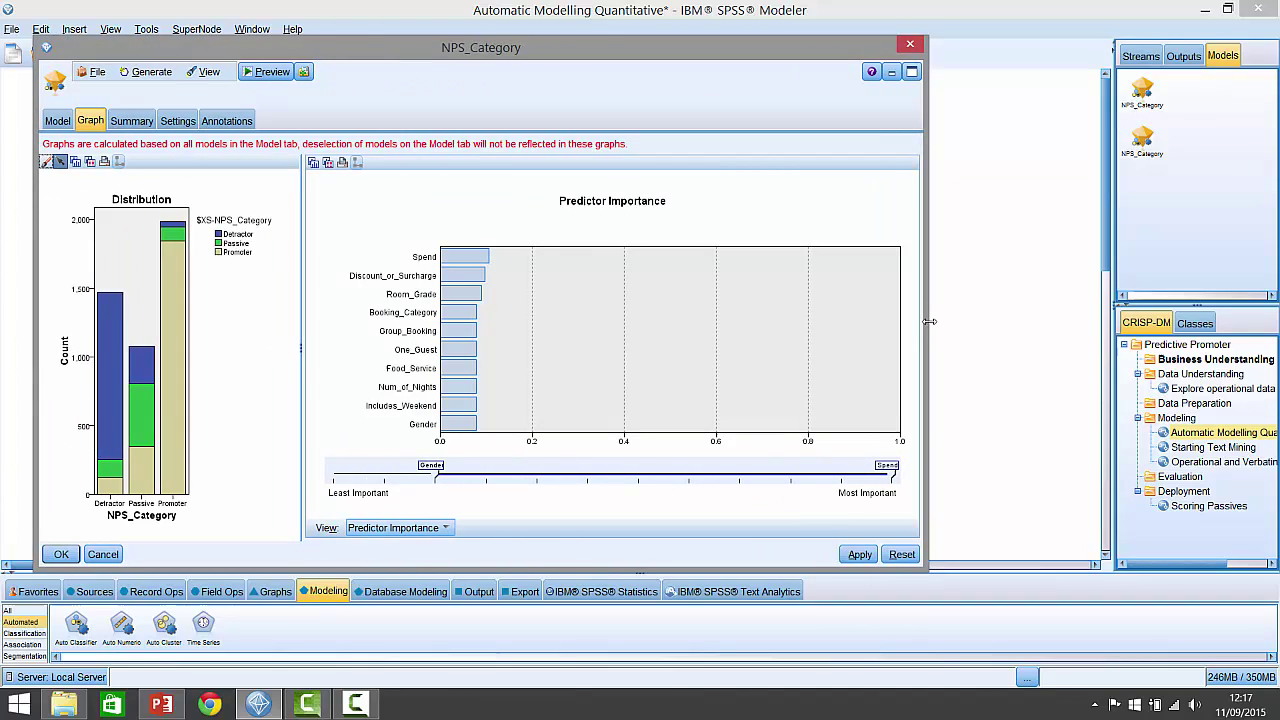
left_click_drag(929, 321, 1150, 315)
- Extend the importance slider to list all 12 predictors, including Returning_Guest and Bar_Service
mouse_move(128, 398)
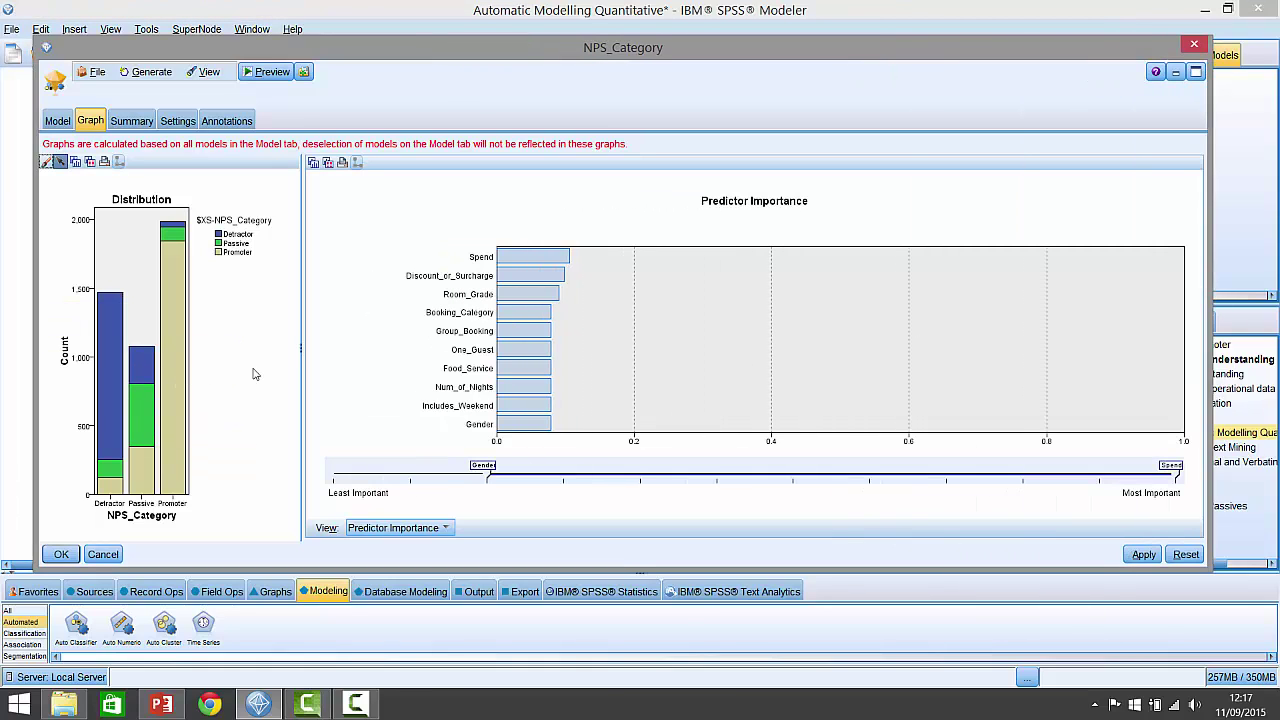
mouse_move(100, 250)
mouse_move(522, 265)
mouse_move(523, 428)
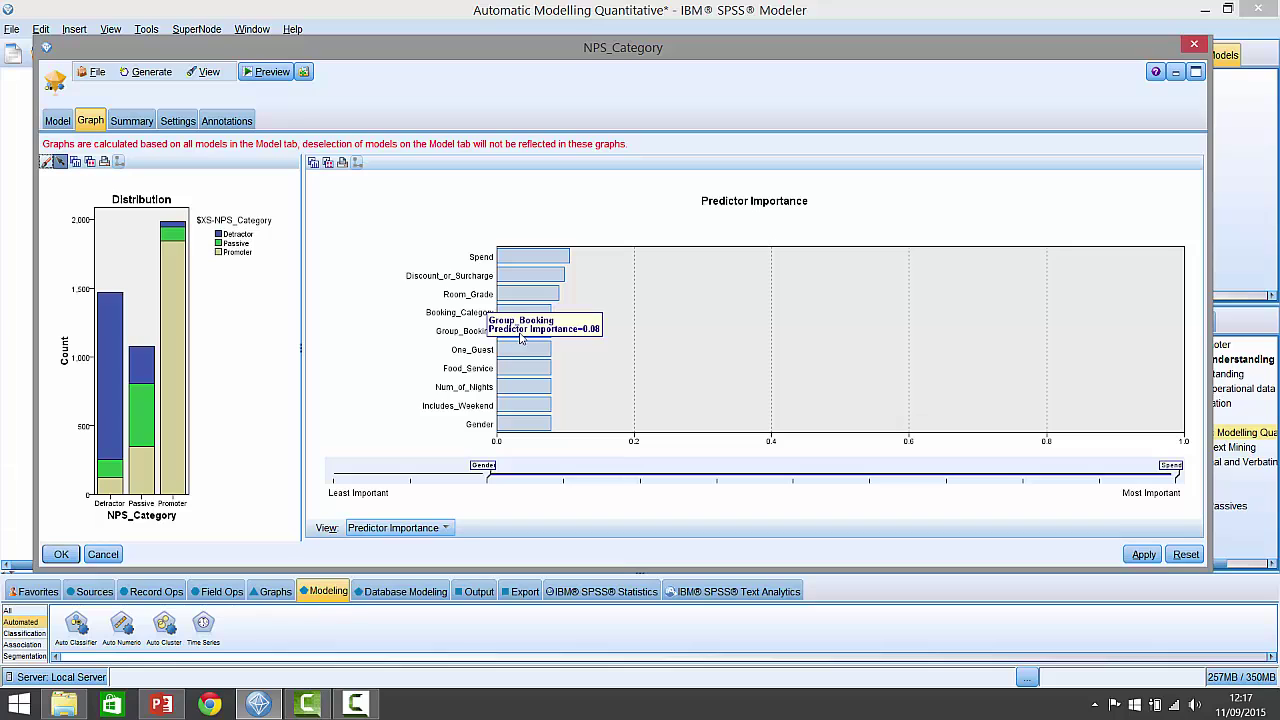
mouse_move(522, 353)
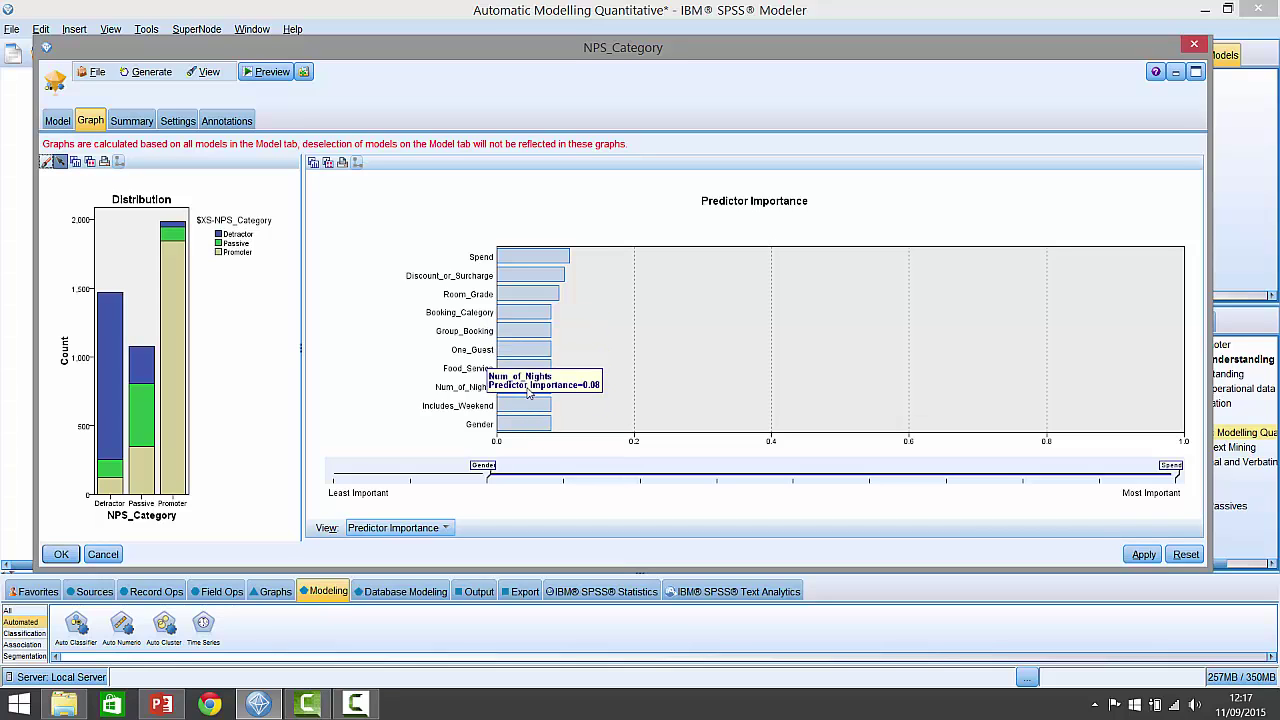
mouse_move(520, 410)
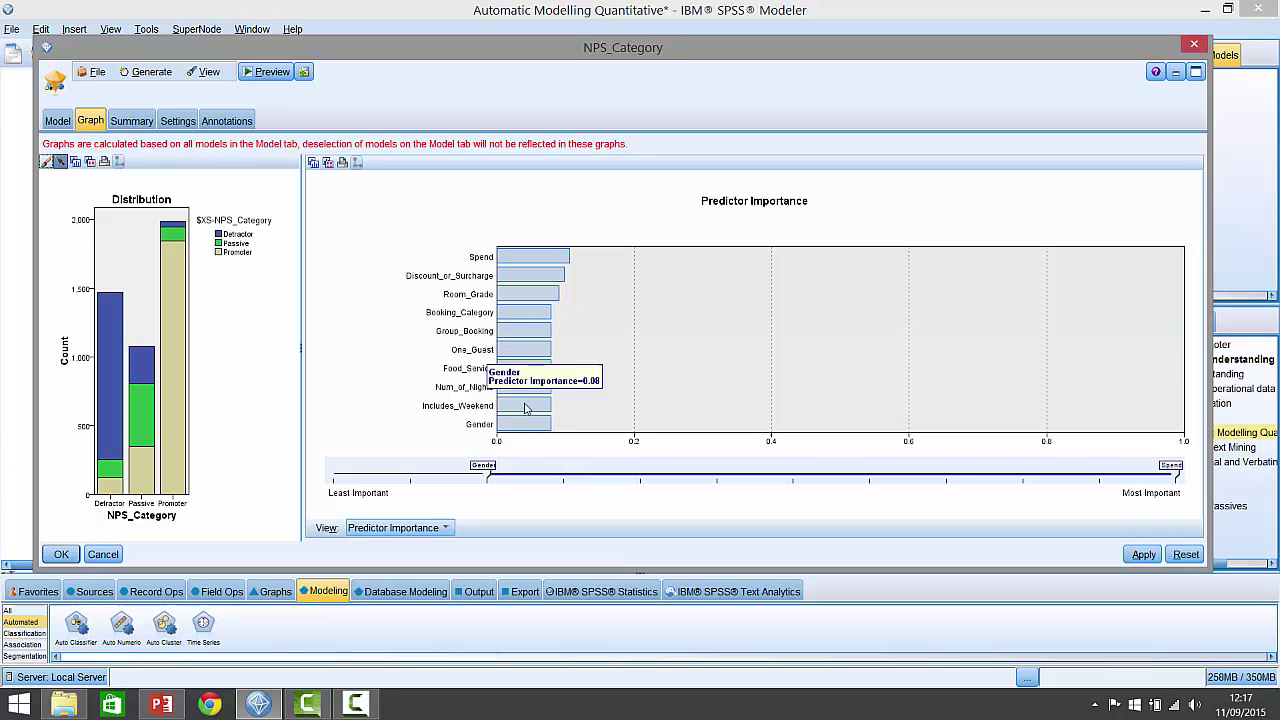
left_click_drag(486, 478, 334, 480)
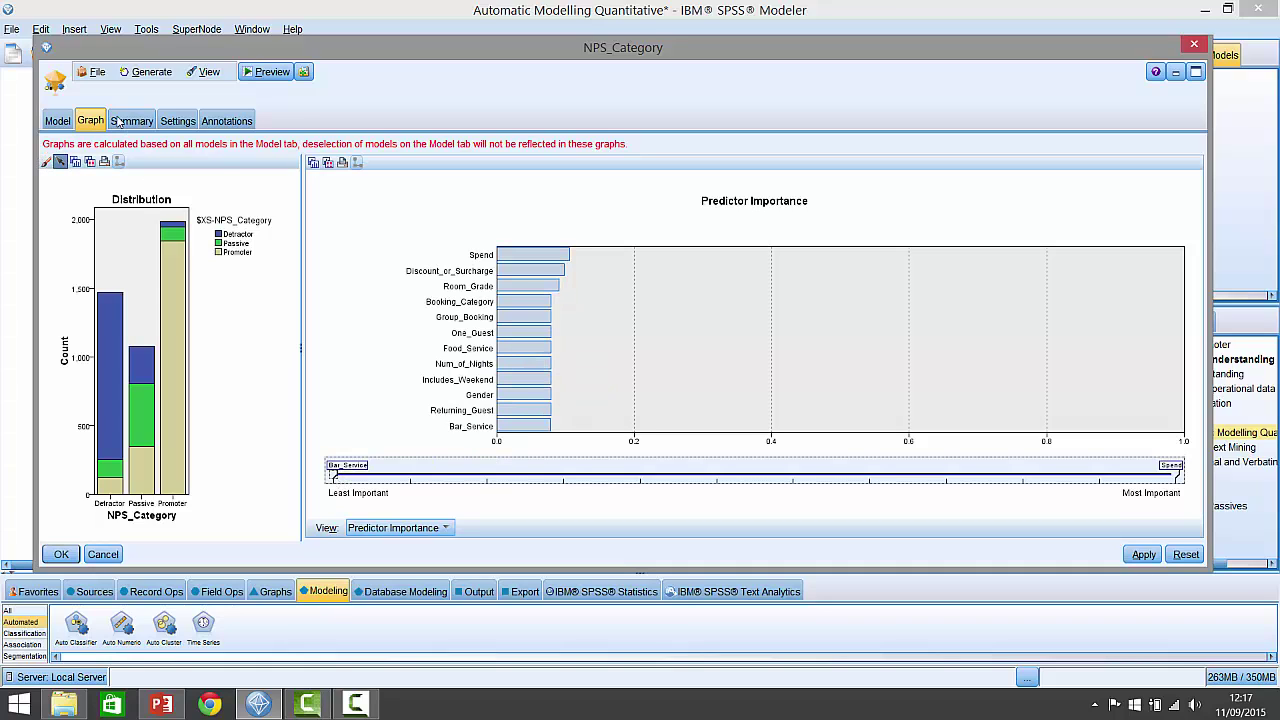
- Toggle the Use? boxes for Logistic regression 1 and Neural Net 1, then cancel without saving
left_click(58, 121)
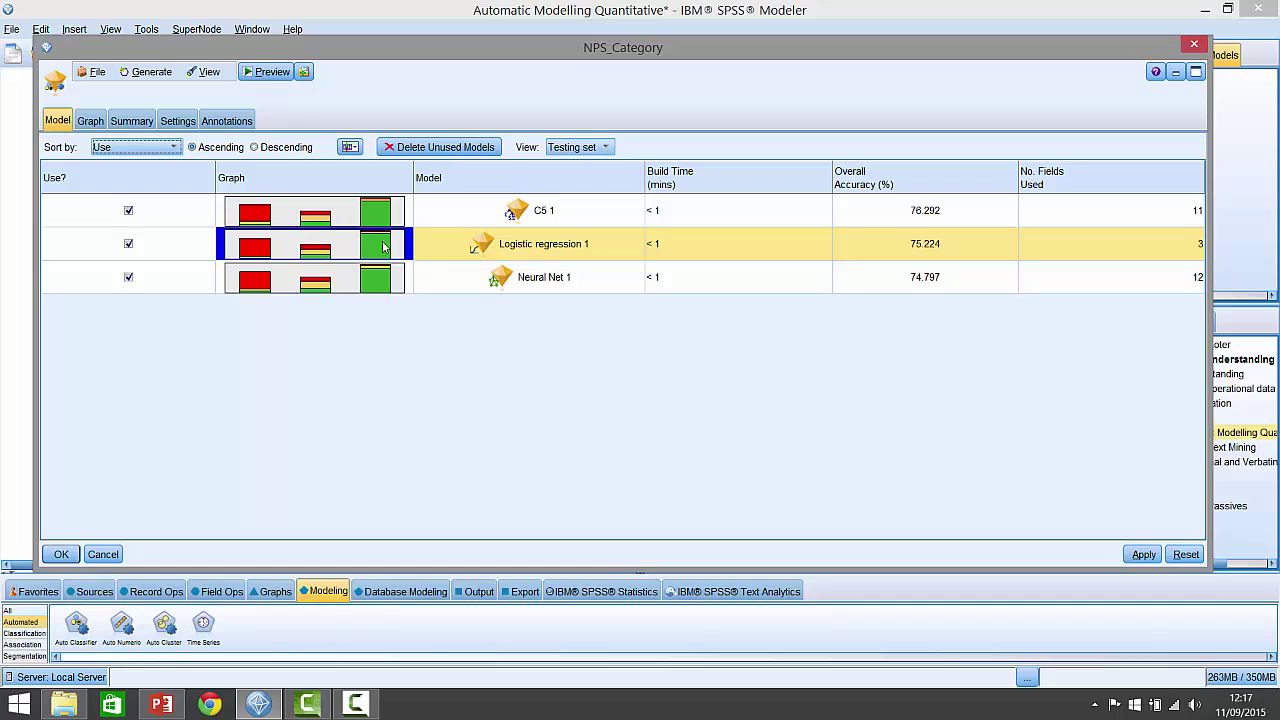
left_click(128, 245)
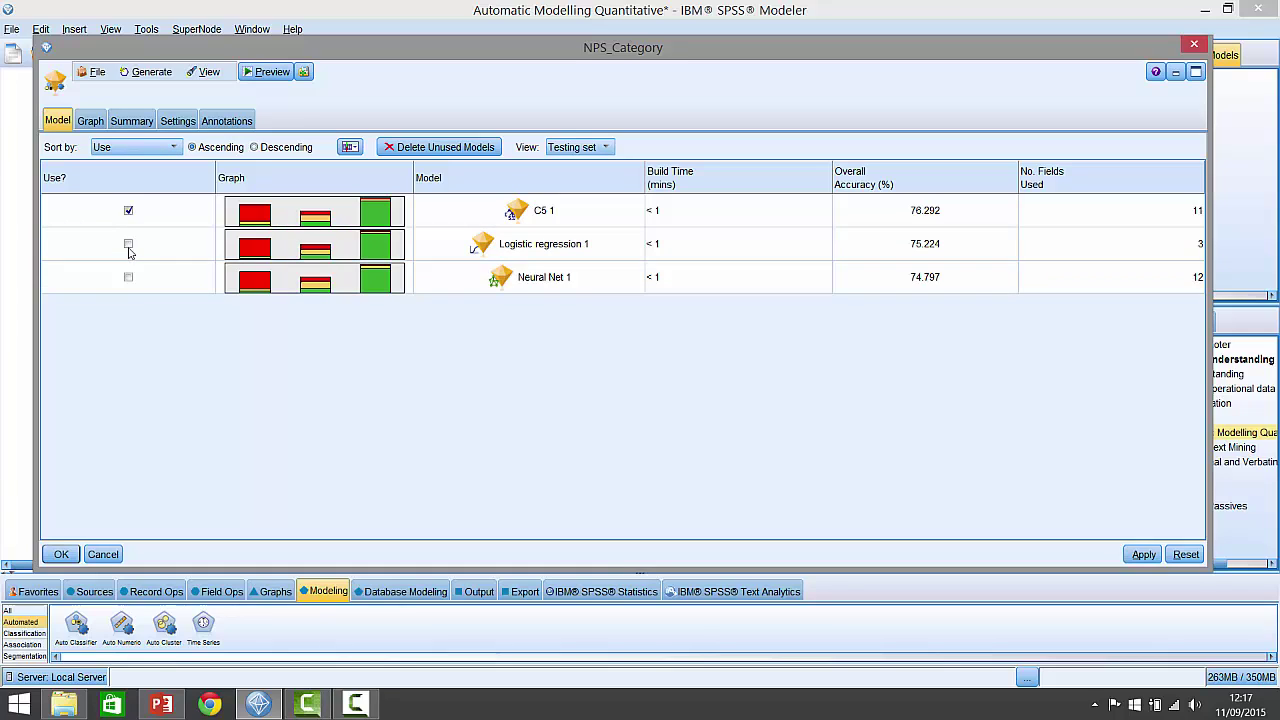
left_click(128, 244)
left_click(128, 277)
left_click(101, 559)
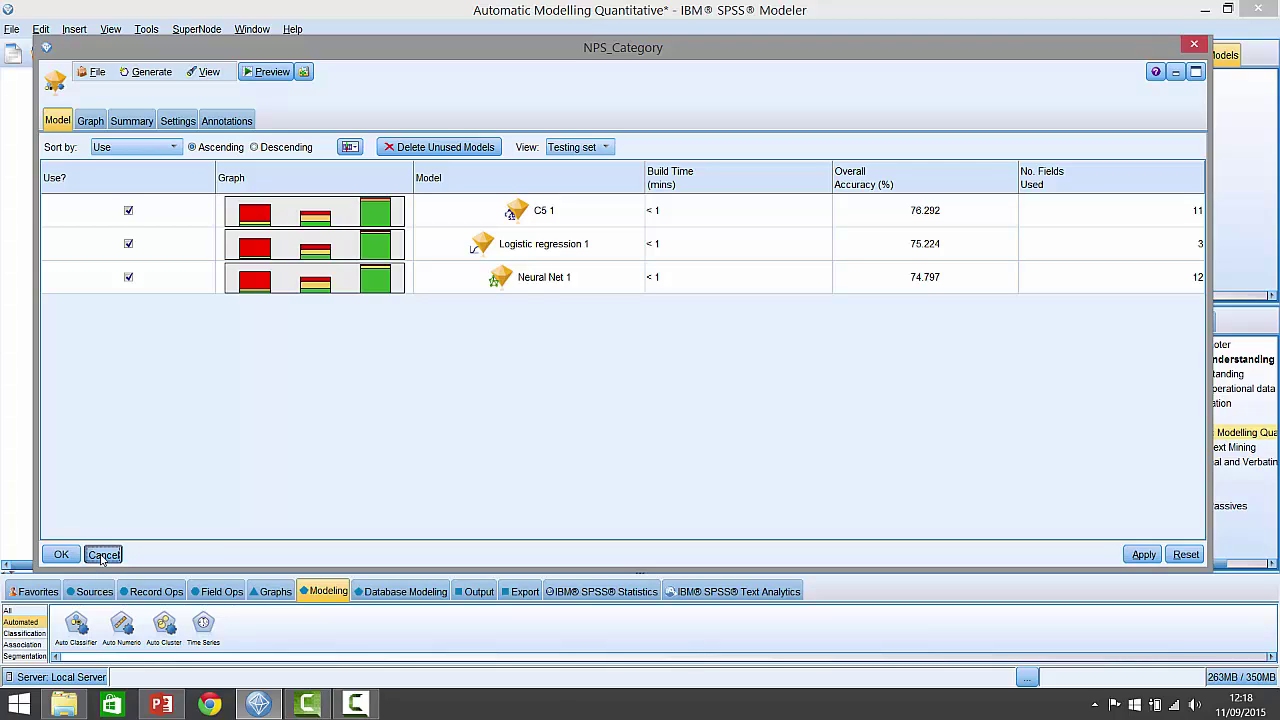
left_click(102, 556)
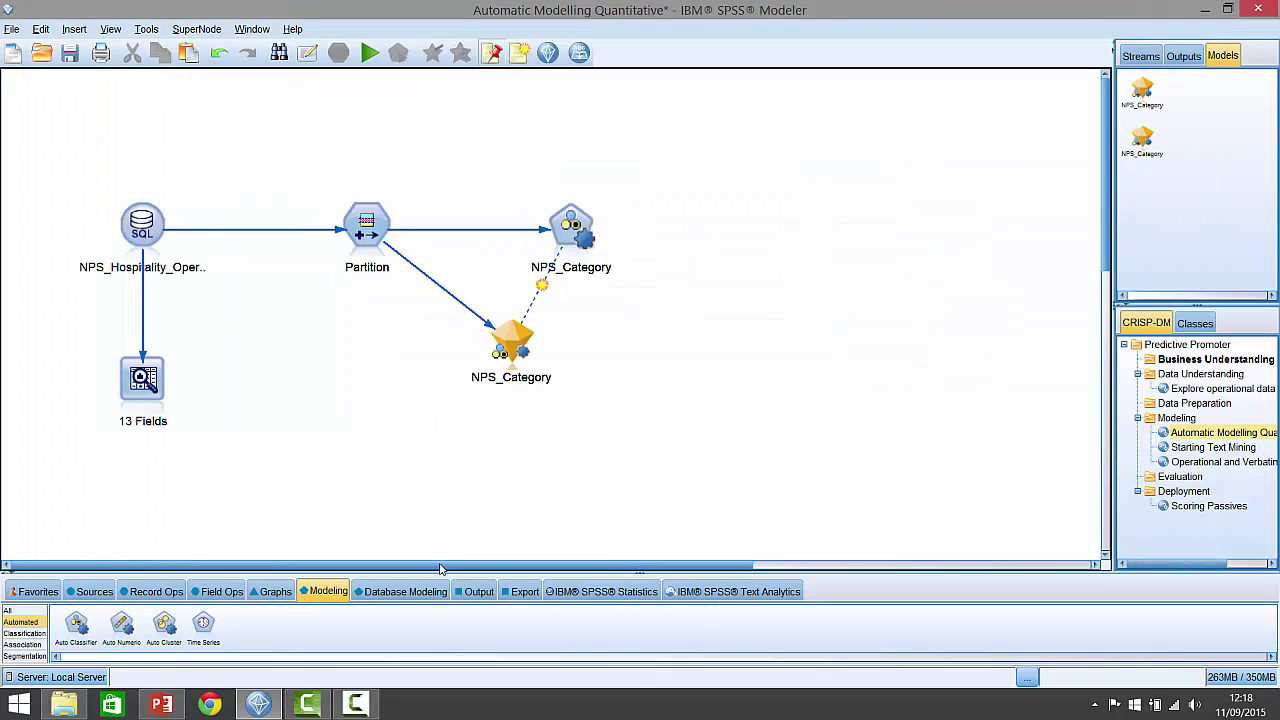
- Add an Analysis node from the Output palette and connect the NPS_Category nugget to it
left_click(480, 591)
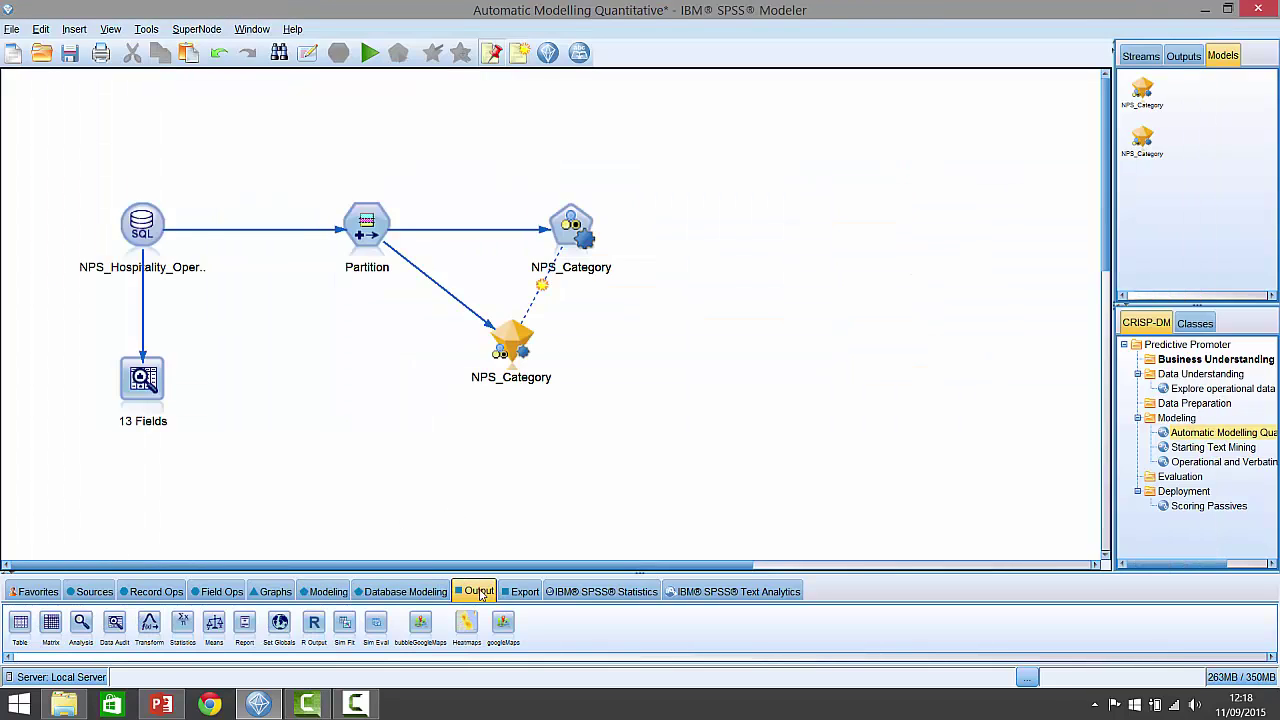
left_click(72, 628)
left_click(661, 343)
left_click_drag(515, 350, 660, 345)
- Exclude Logistic regression 1 and Neural Net 1 so the nugget uses only C5 1
right_click(510, 340)
left_click(555, 12)
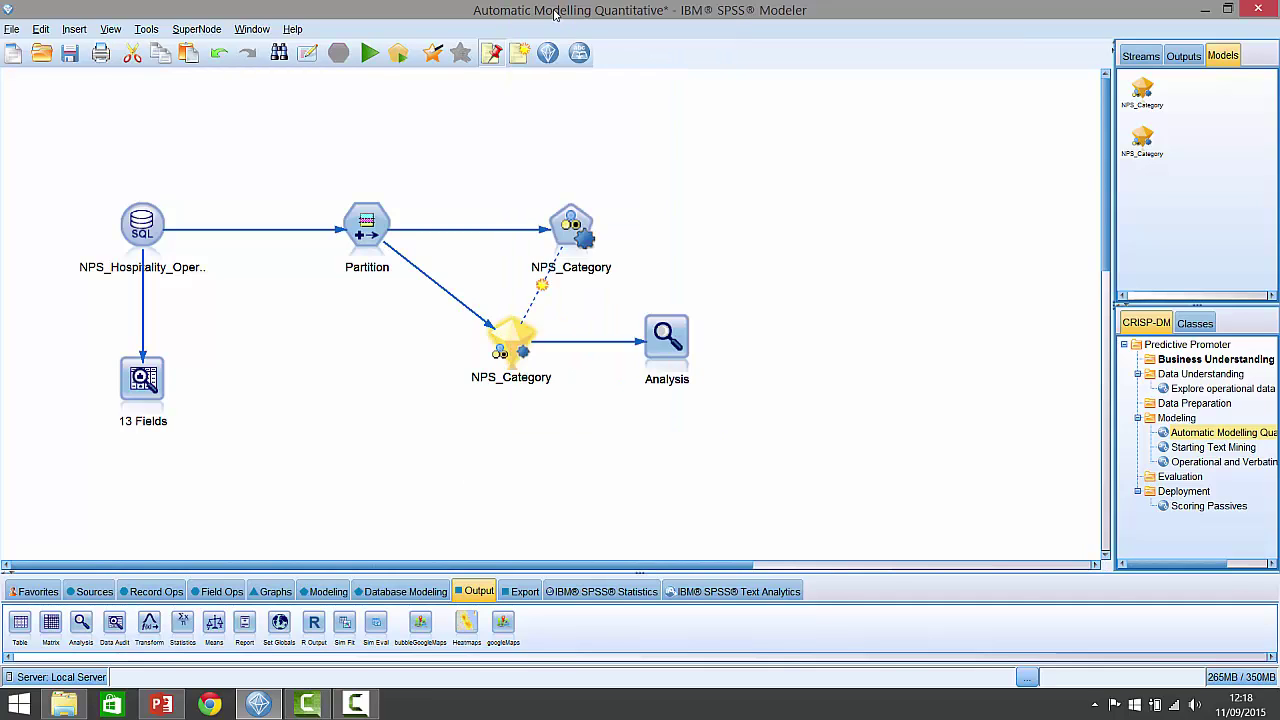
left_click(195, 358)
left_click(195, 392)
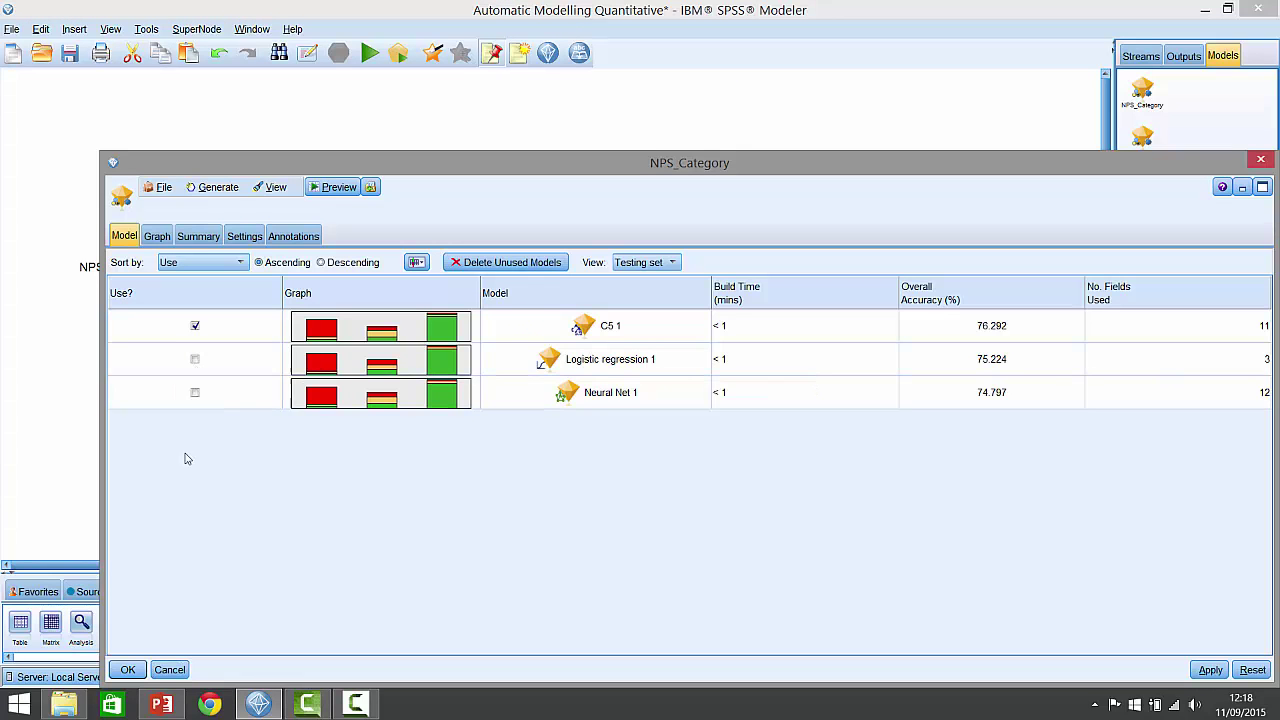
left_click(128, 669)
- Enable coincidence matrices in the Analysis node and run it
right_click(672, 339)
left_click(711, 353)
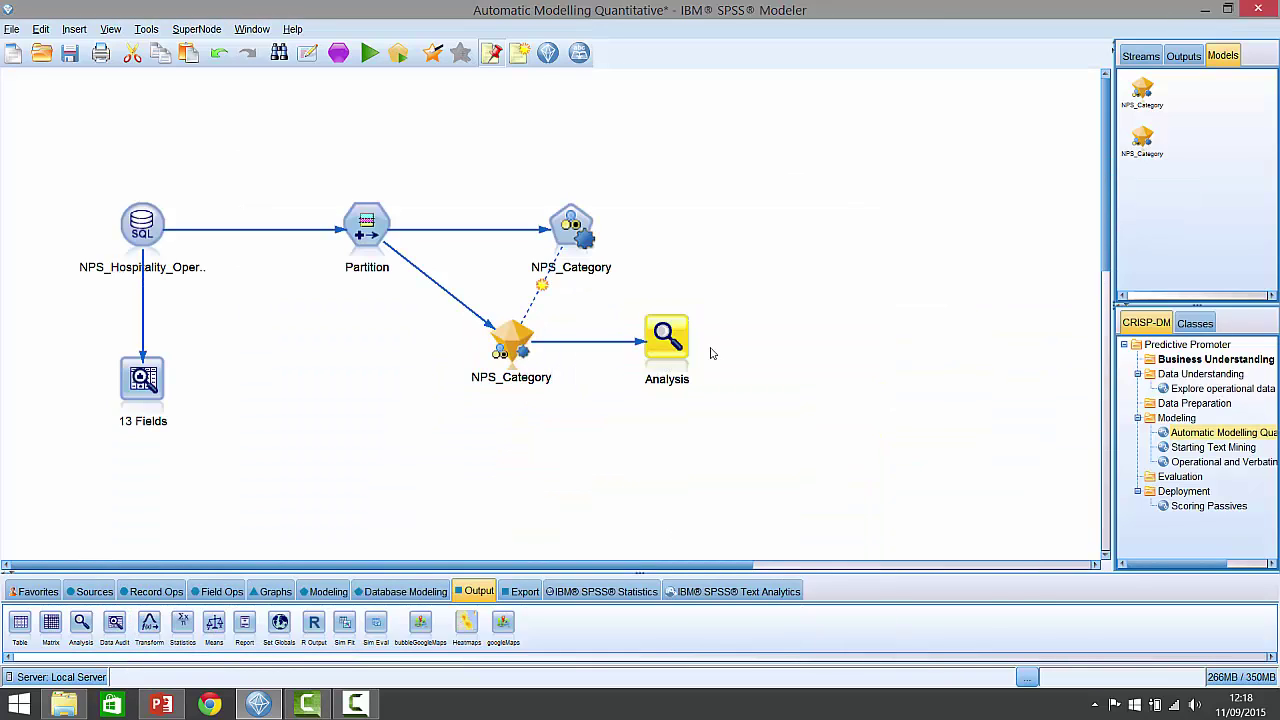
left_click(687, 366)
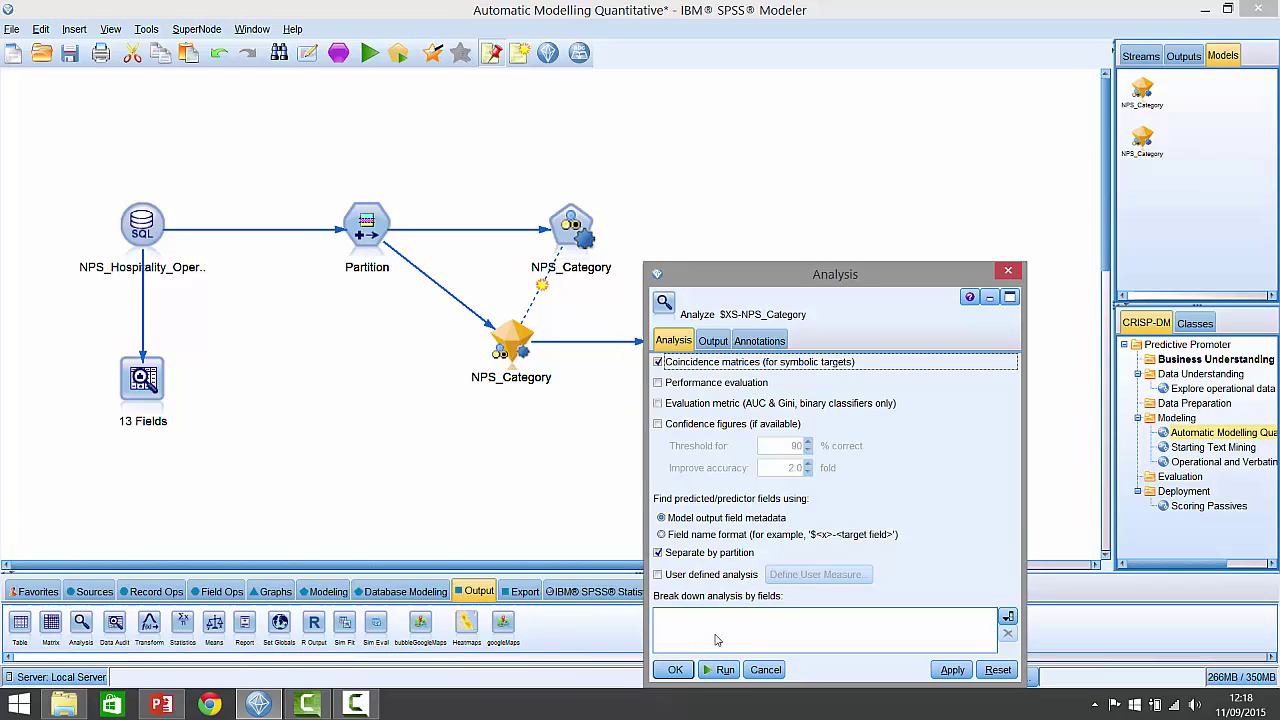
left_click(722, 669)
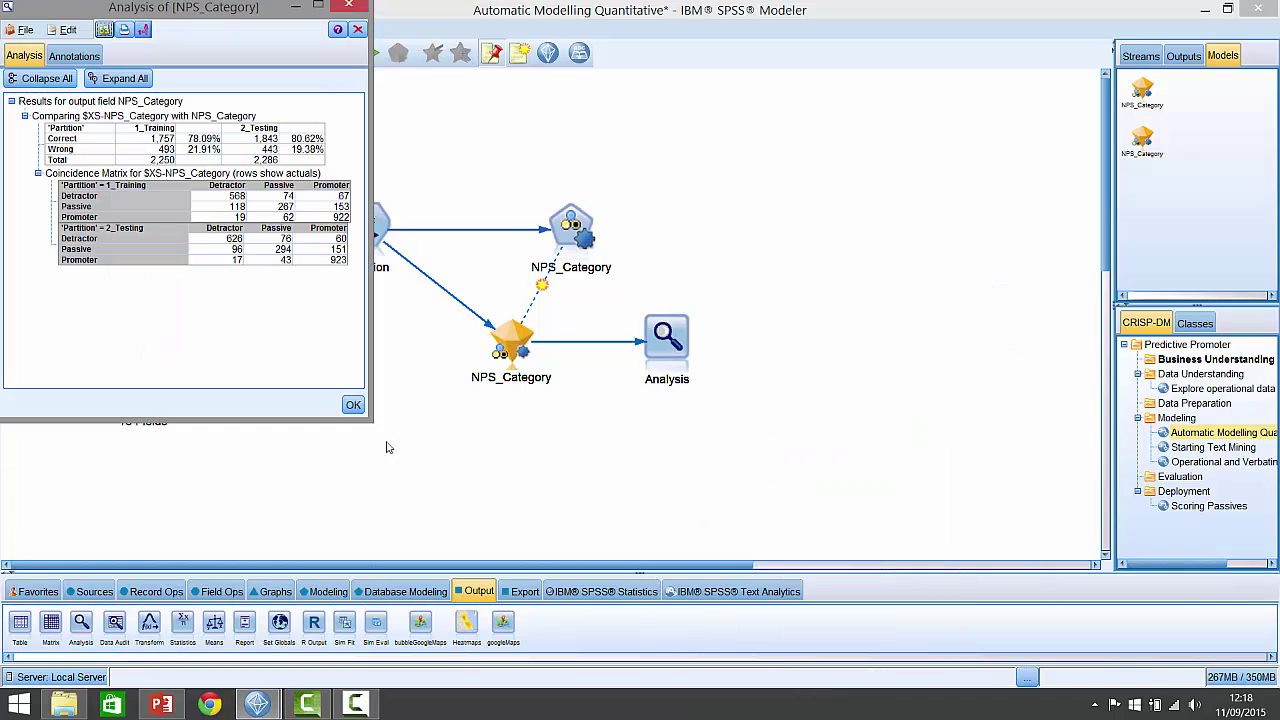
- Enlarge and centre the Analysis of [NPS_Category] output, review the 80.62% accuracy, then close it
left_click_drag(370, 421, 525, 465)
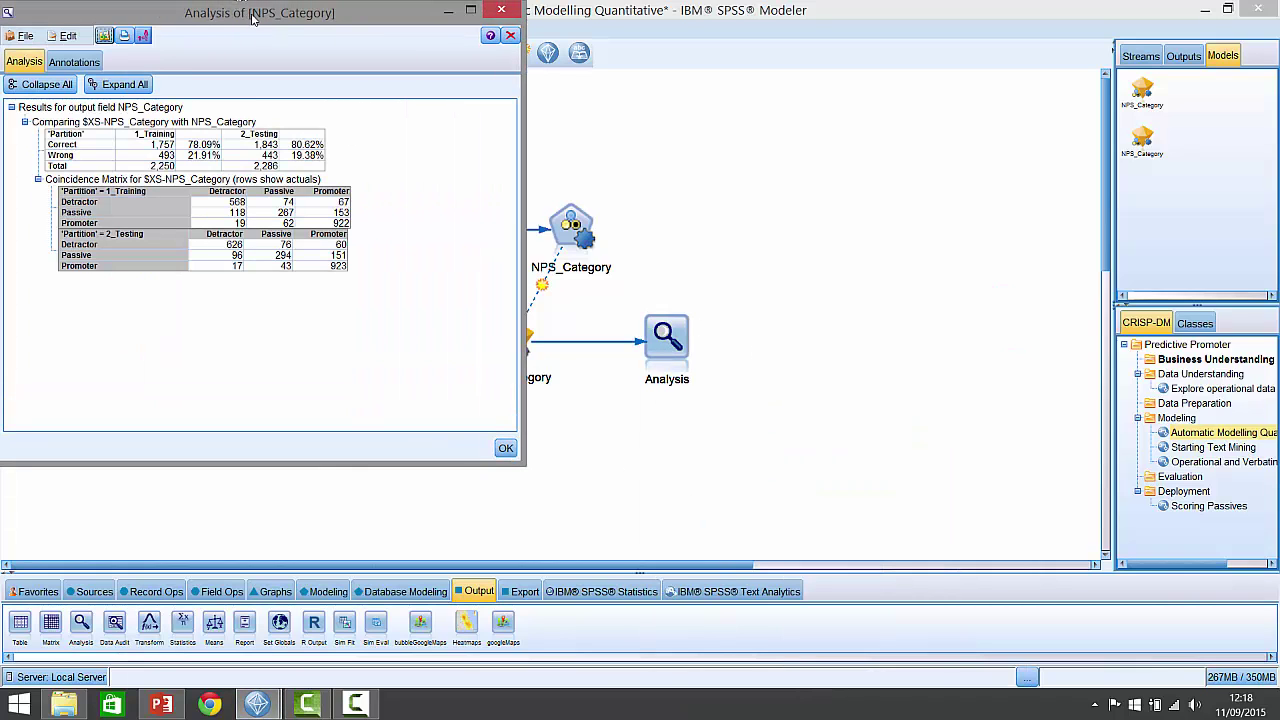
left_click_drag(253, 17, 478, 107)
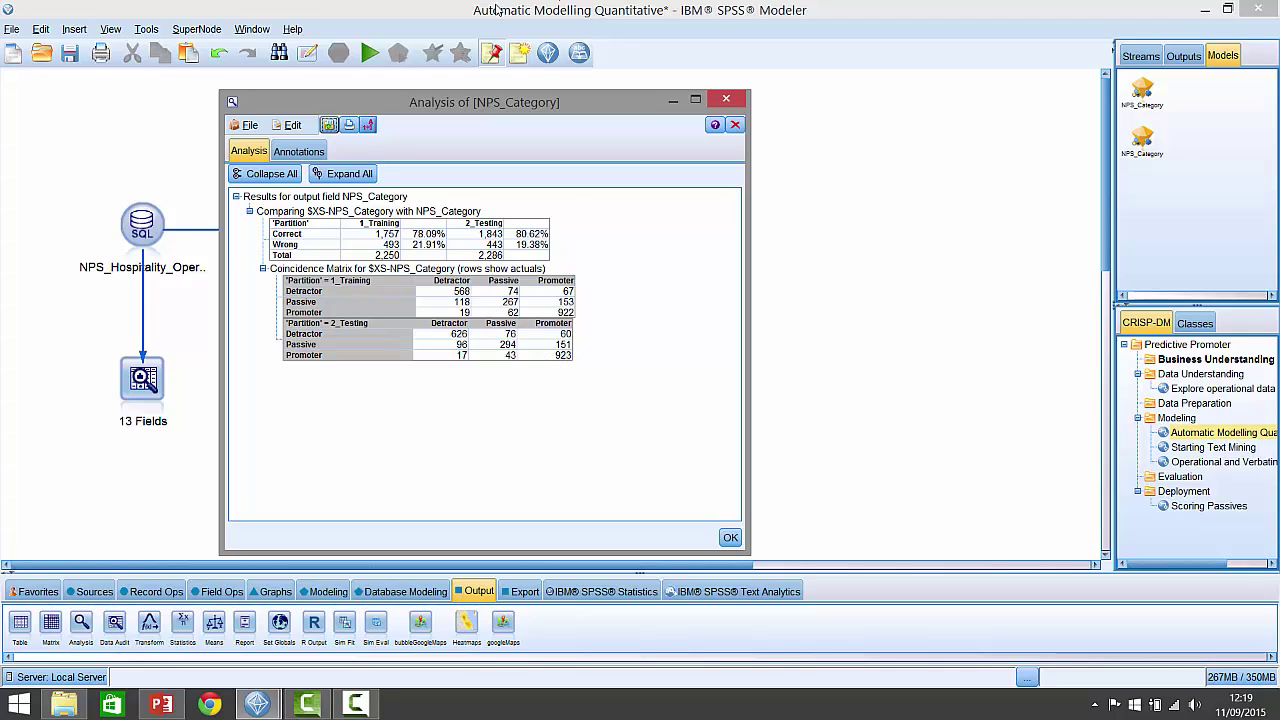
left_click(722, 102)
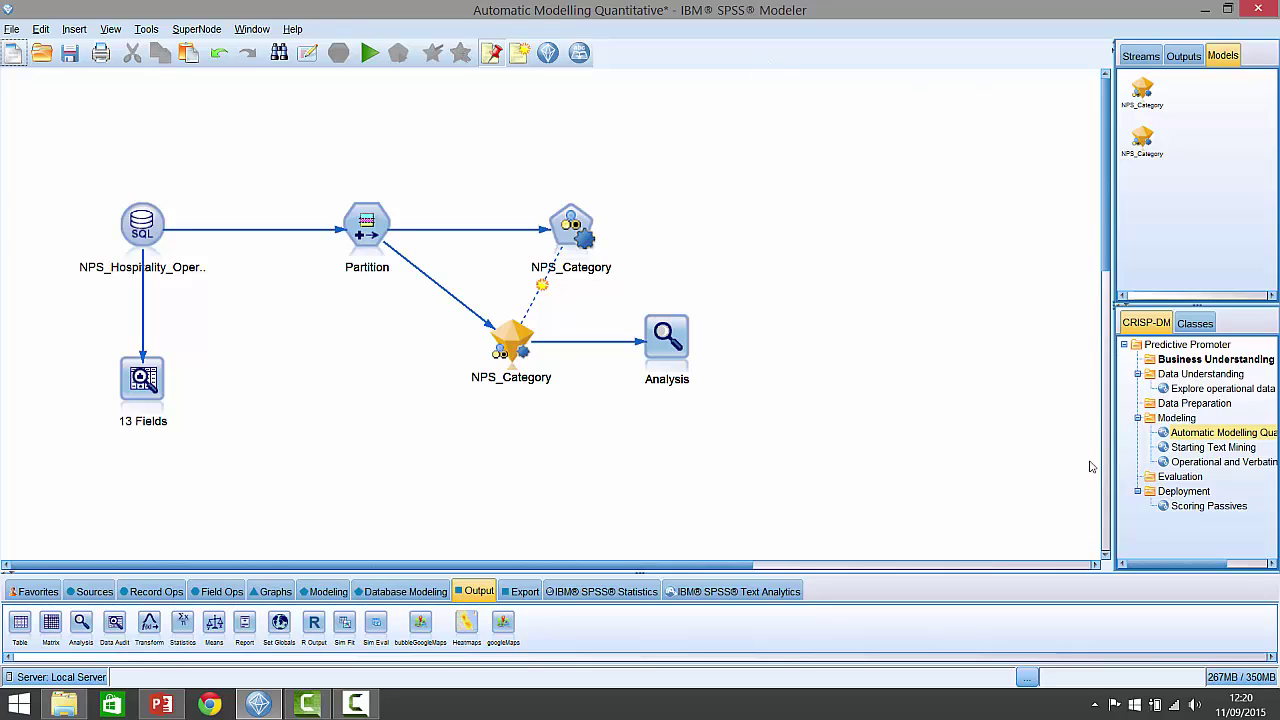
- Select Scoring Passives in the Deployment folder and bring up its context menu
left_click(1174, 508)
right_click(1174, 510)
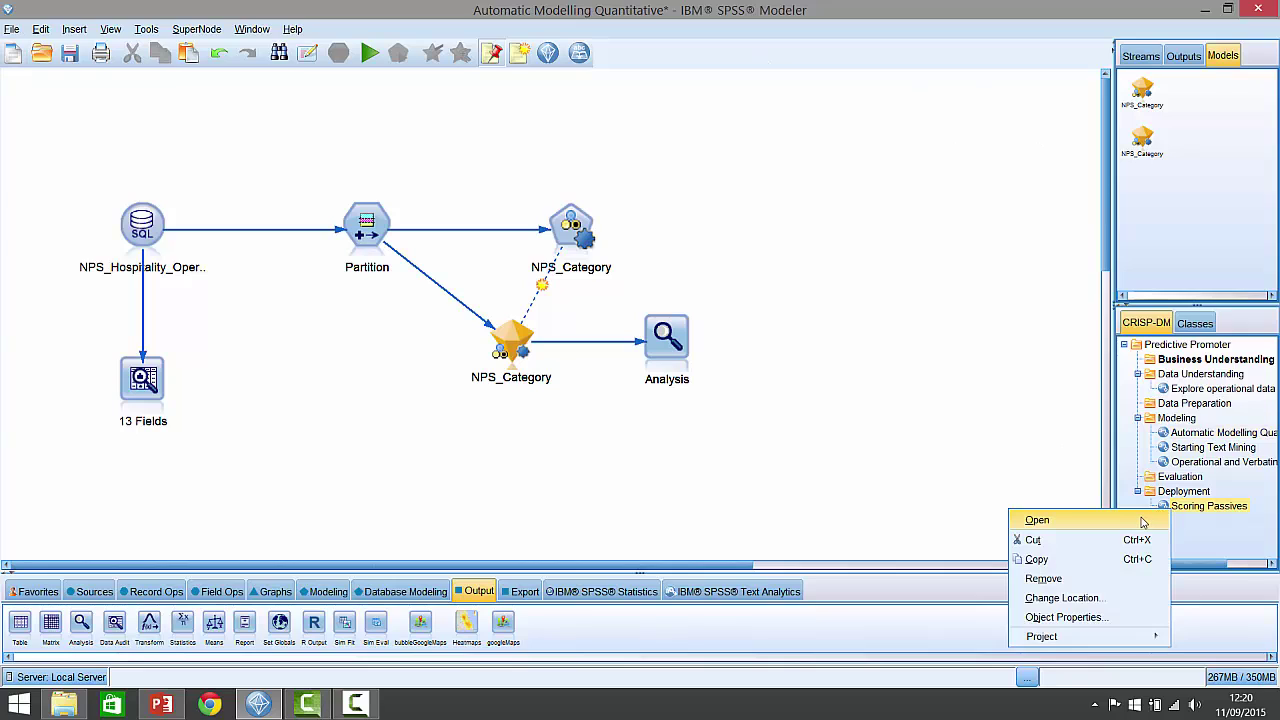